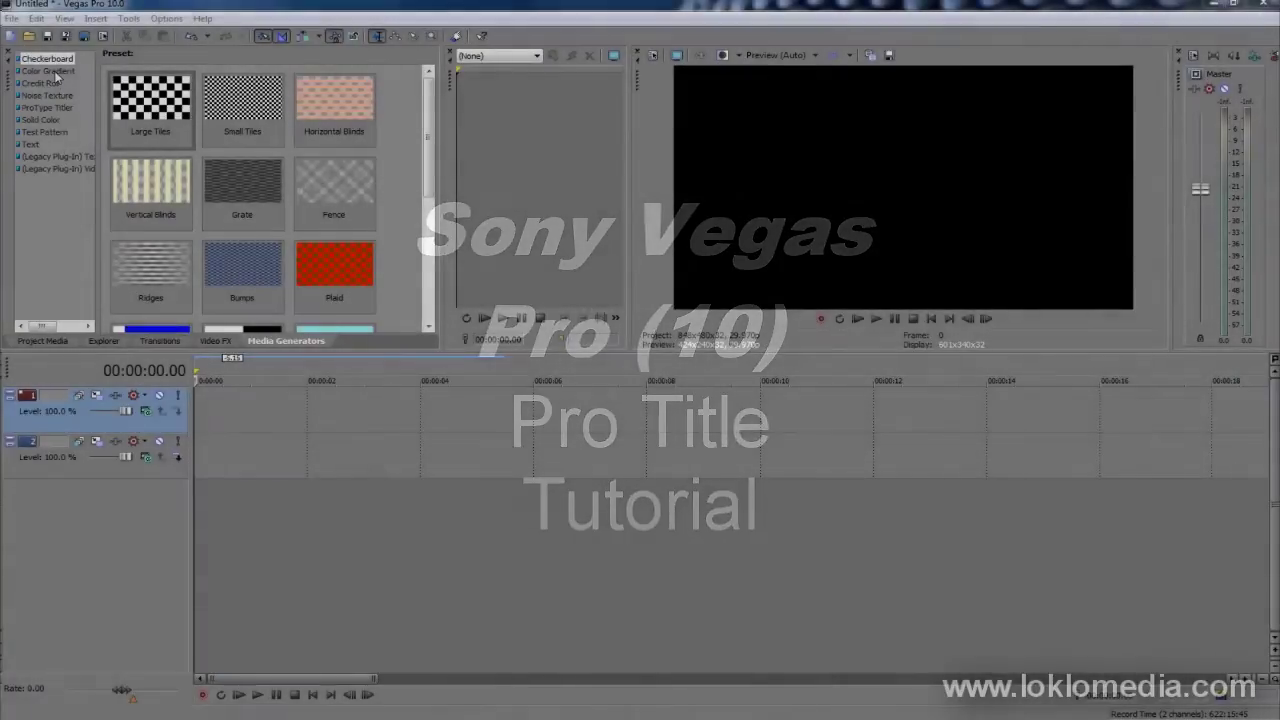
Place the Puffy Clouds noise texture as a 10-second clip at the start of track 2
left_click(48, 95)
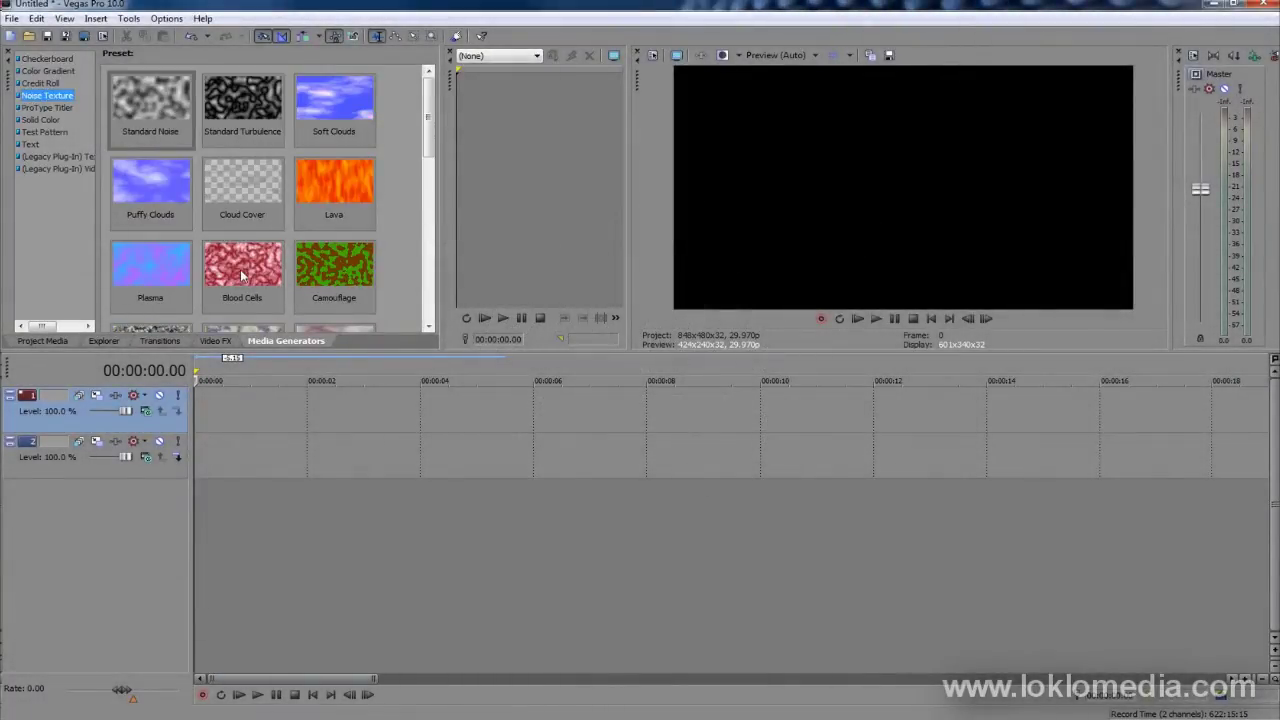
left_click_drag(155, 190, 279, 468)
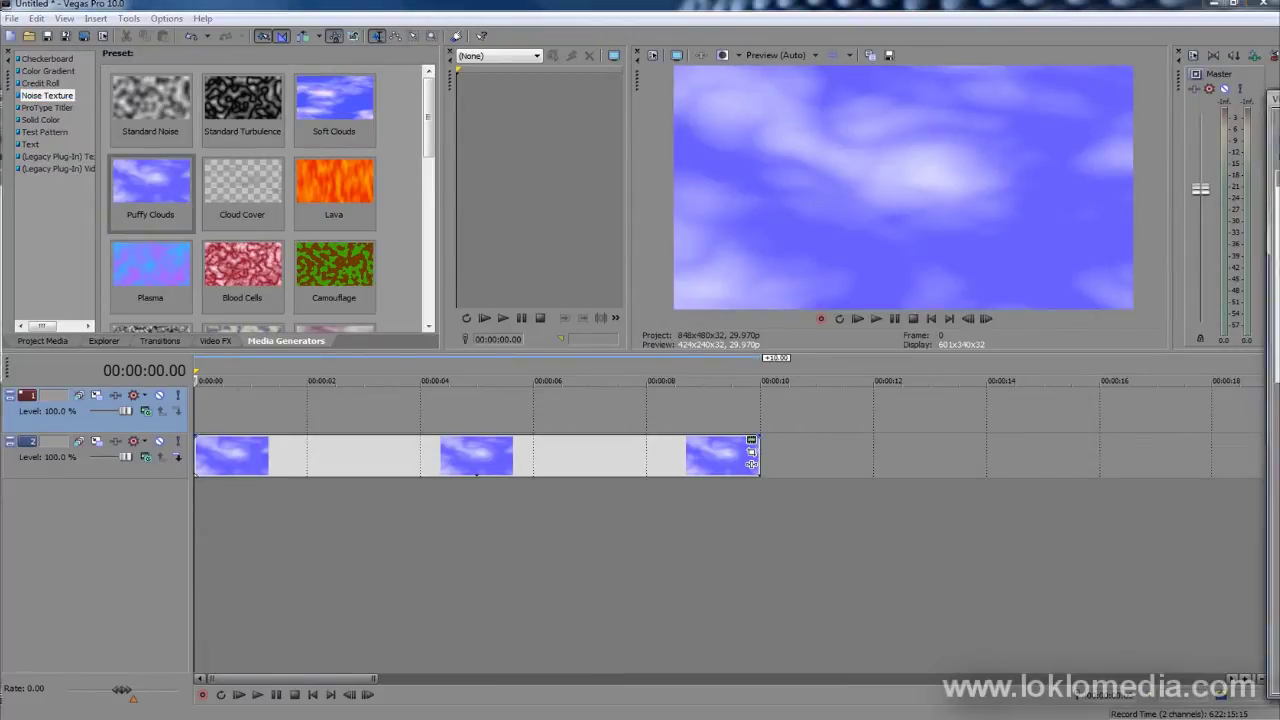
left_click(751, 440)
Float the Puffy Clouds settings in a smaller window and show its keyframe timeline
double_click(766, 93)
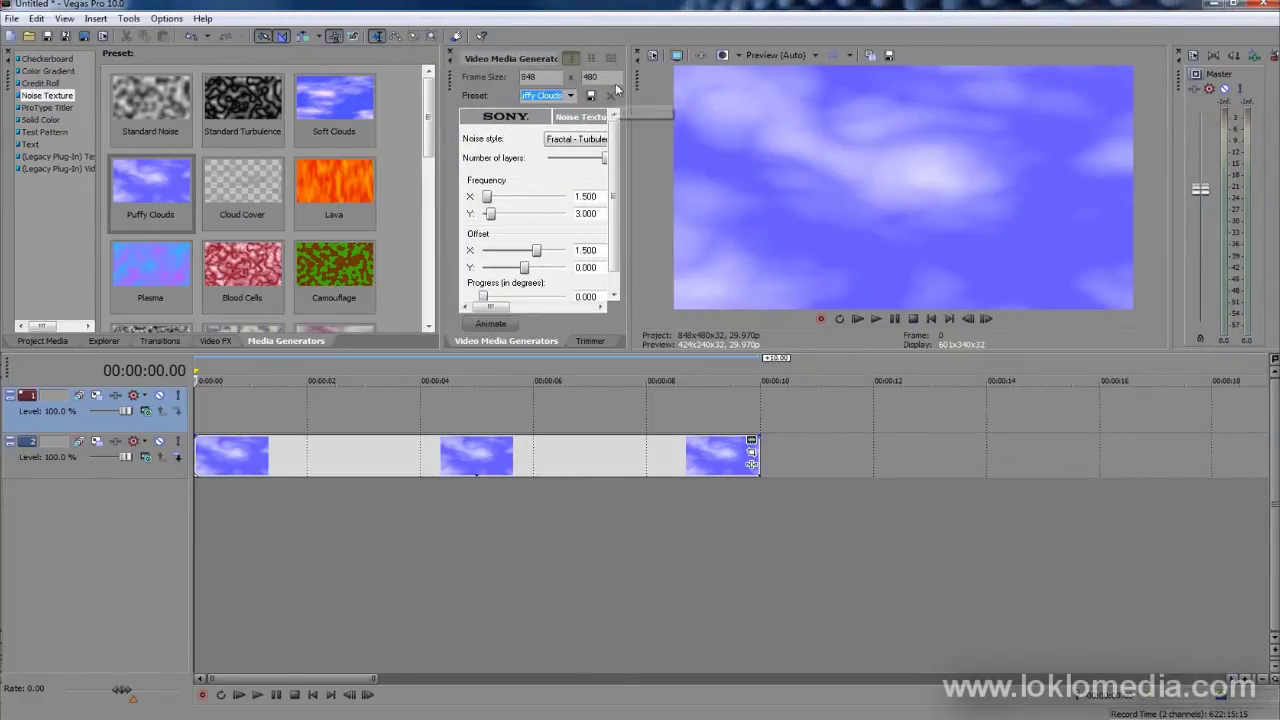
left_click_drag(455, 103, 632, 137)
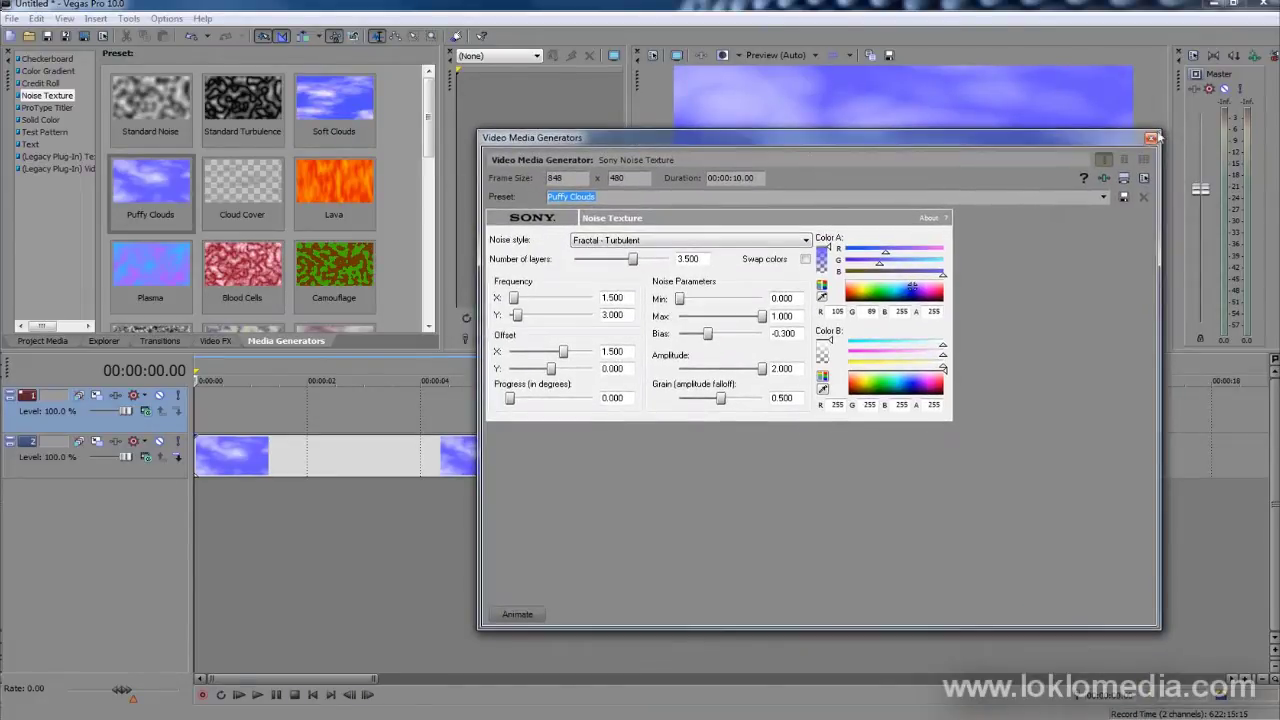
left_click_drag(1158, 140, 1000, 322)
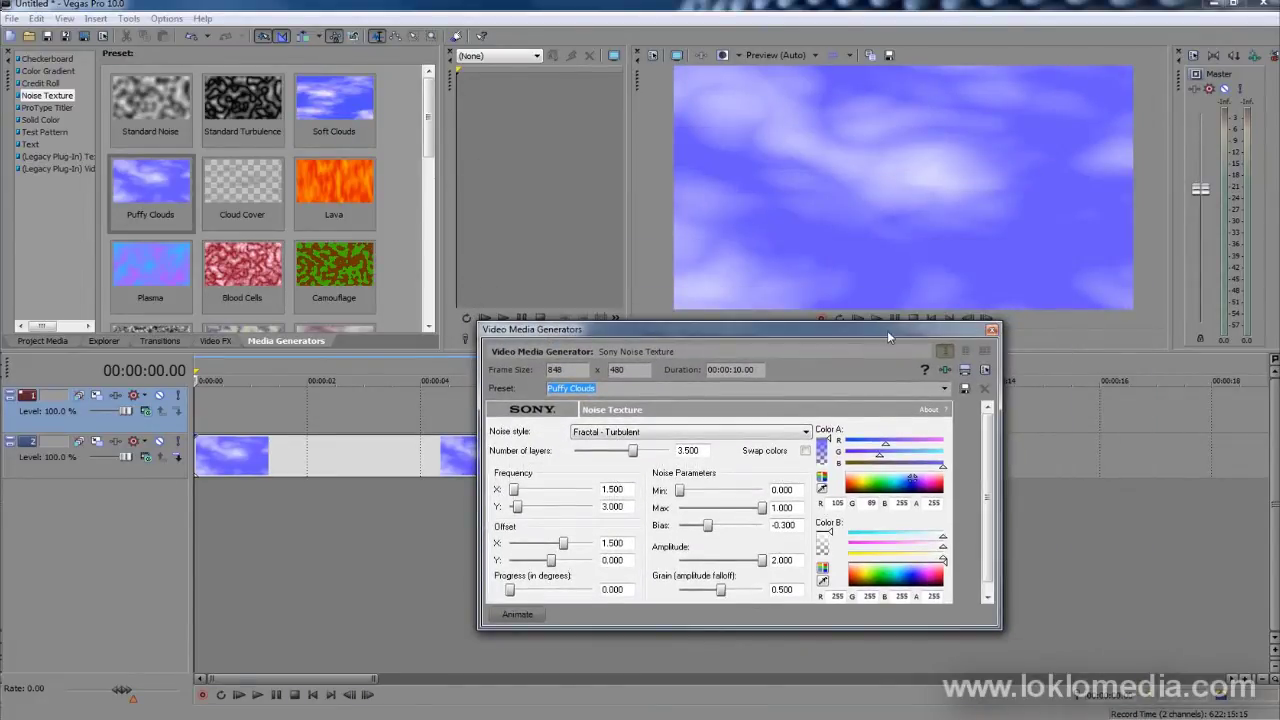
left_click_drag(887, 330, 717, 350)
left_click(350, 635)
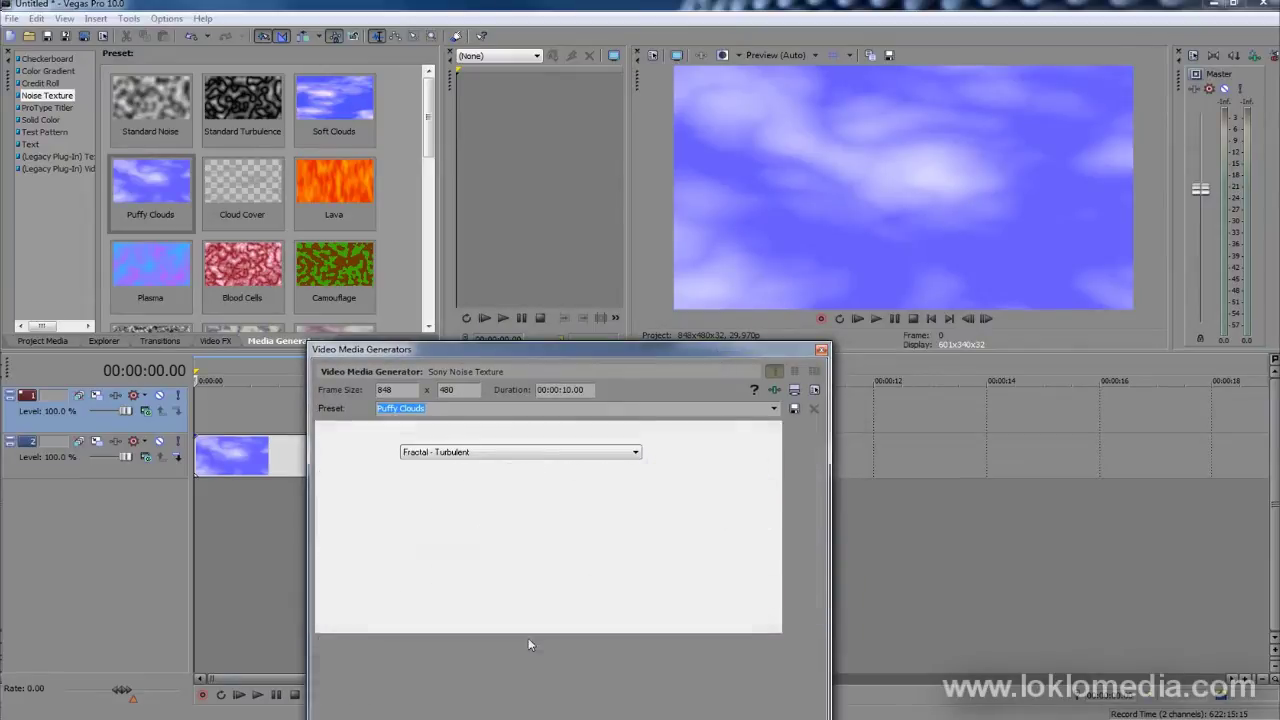
left_click_drag(513, 351, 478, 215)
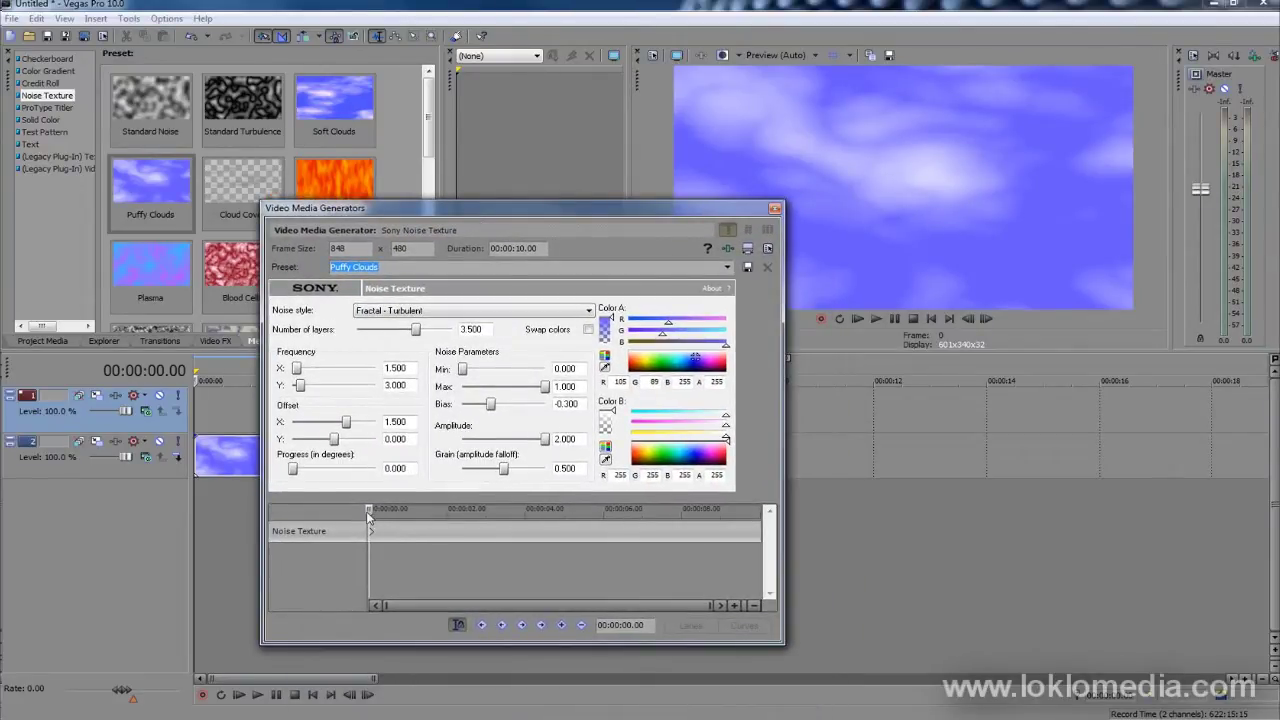
Add a keyframe at the clip's 10-second end with Progress raised to 0.830
left_click_drag(370, 512, 564, 516)
left_click(509, 565)
left_click_drag(507, 568, 343, 557)
left_click(372, 513)
left_click_drag(371, 512, 764, 512)
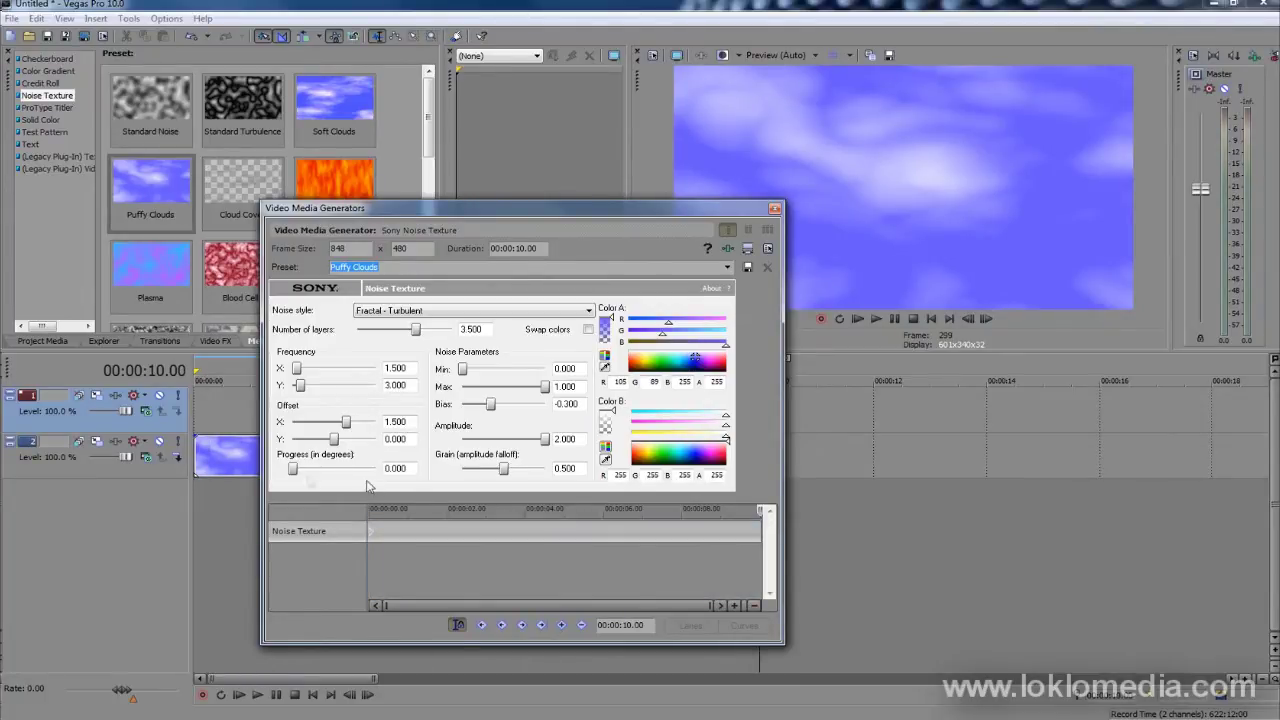
left_click_drag(292, 471, 298, 472)
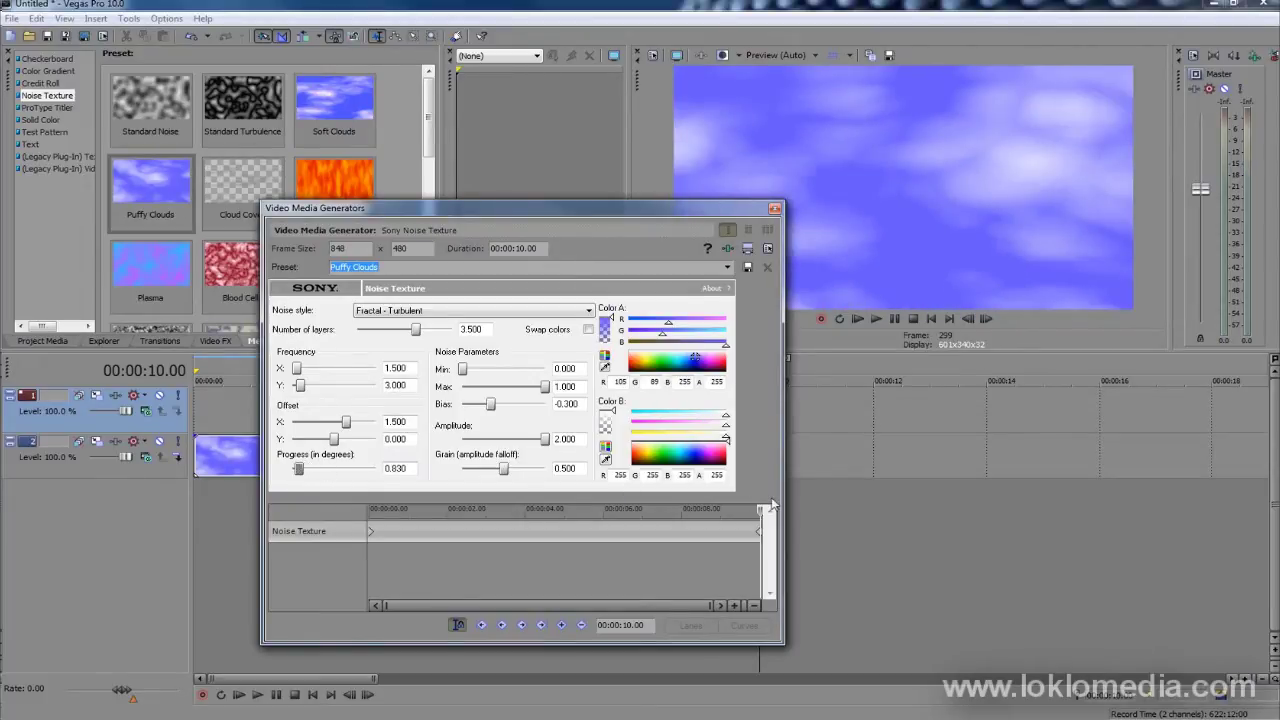
Preview the drifting clouds from the clip start, then rewind
left_click_drag(762, 514, 322, 505)
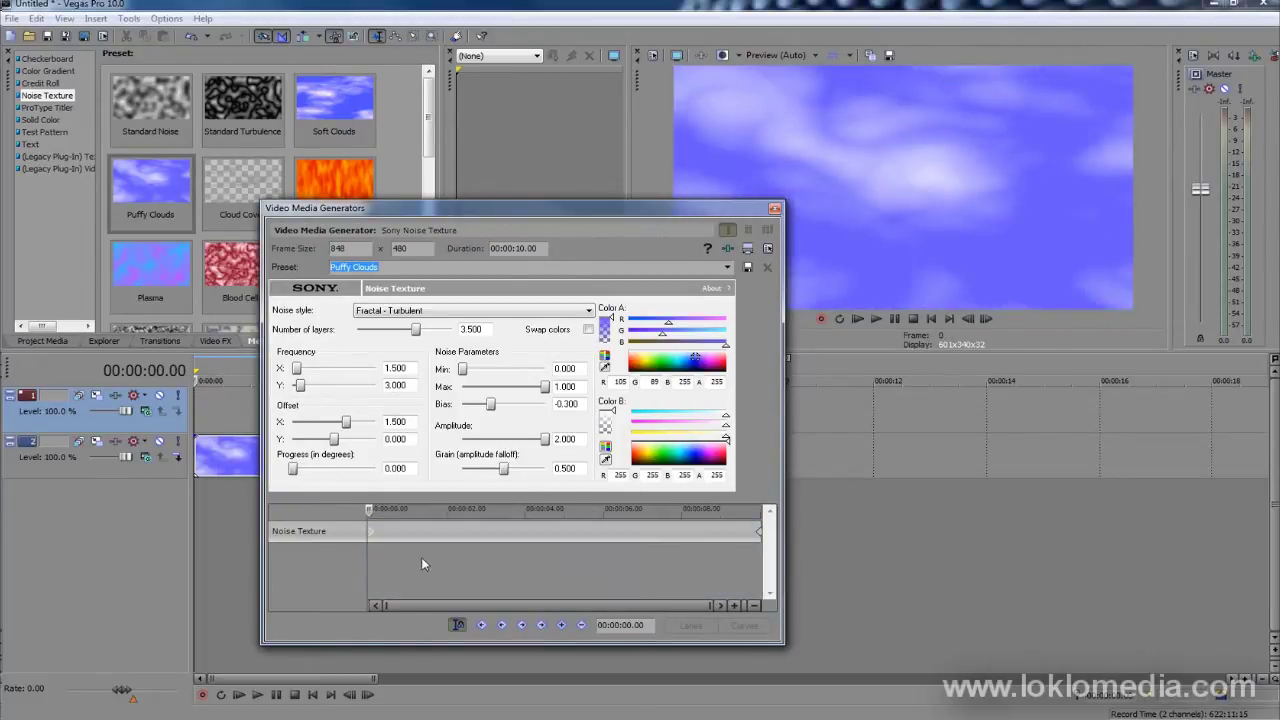
left_click(266, 697)
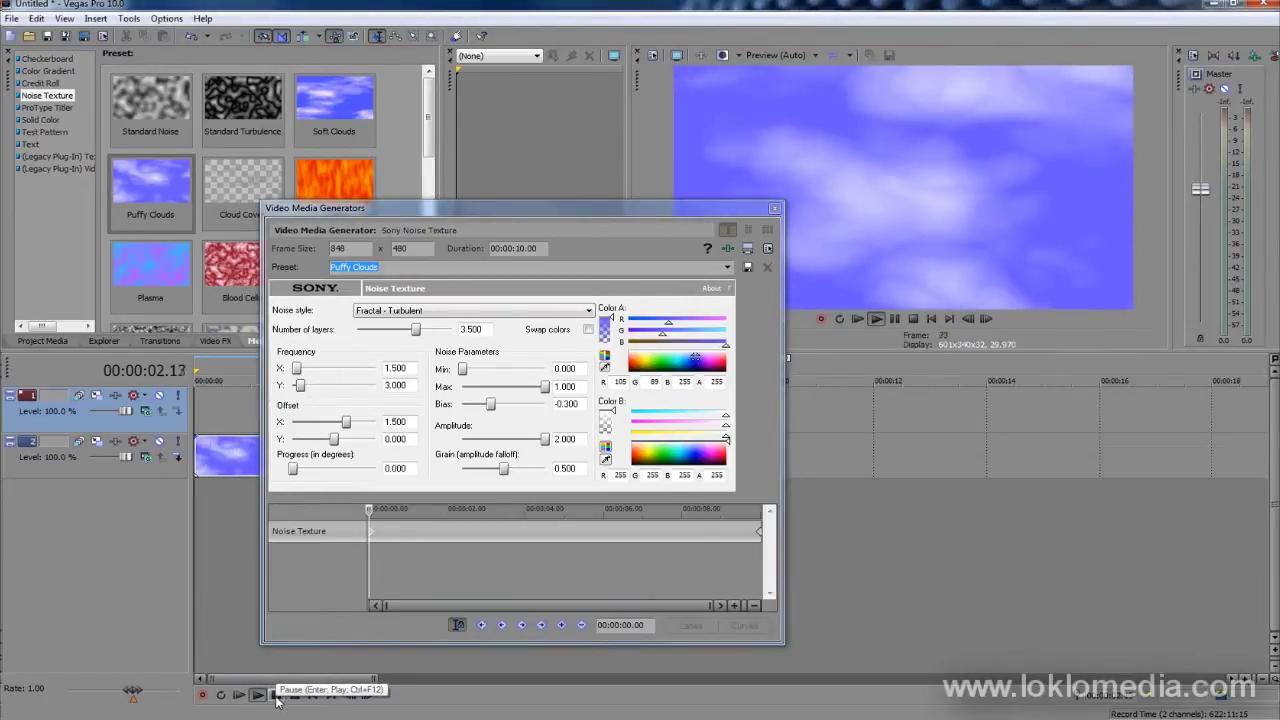
left_click(277, 697)
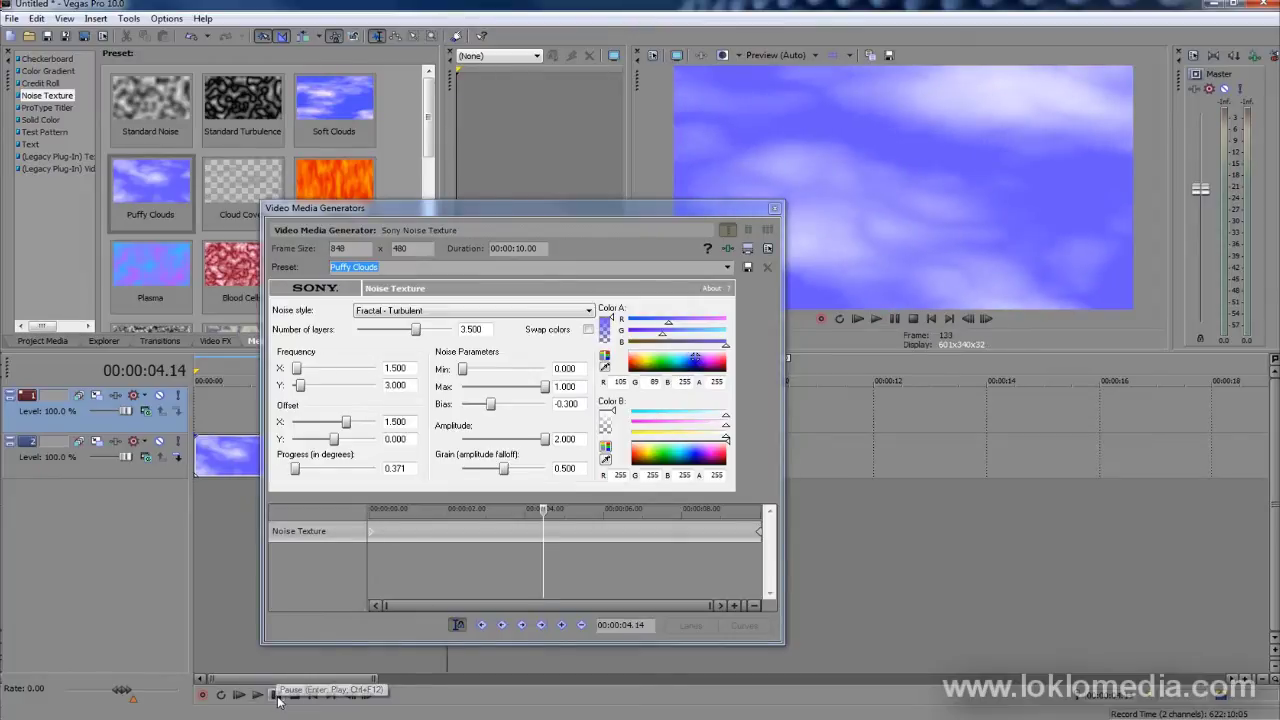
left_click_drag(548, 518, 370, 518)
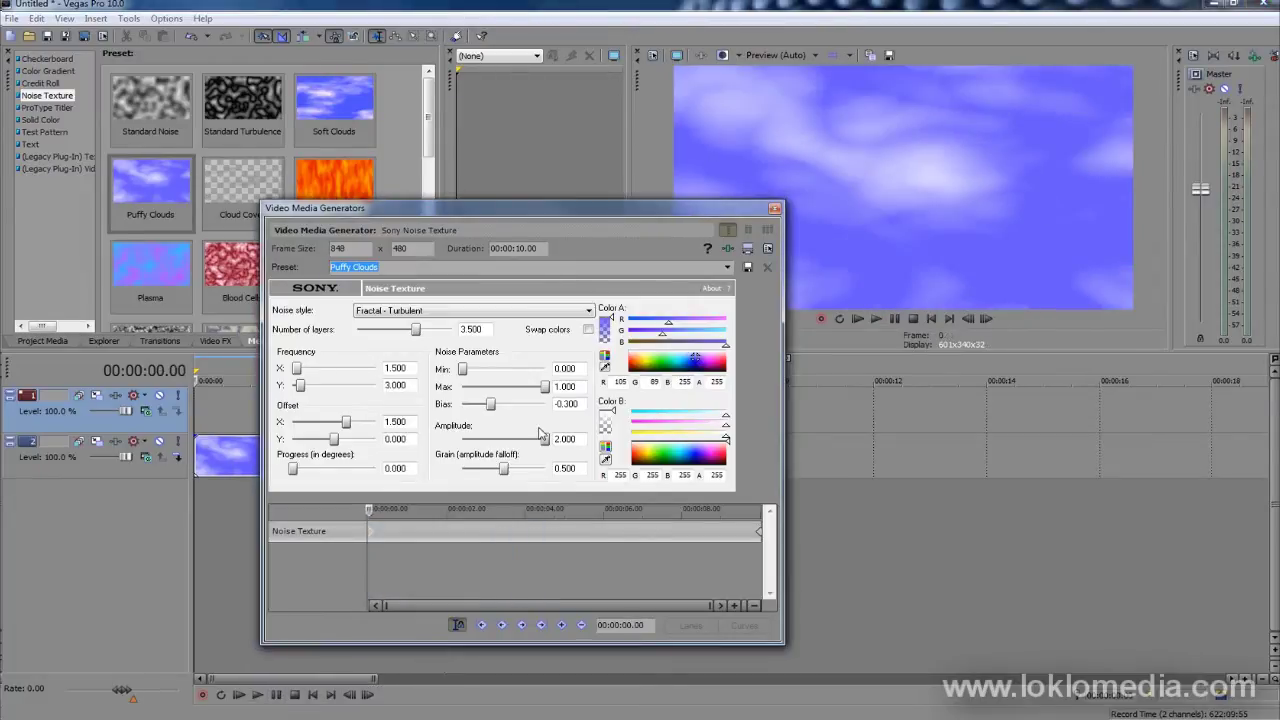
Change Color A to a vivid sky blue at the start keyframe
left_click(697, 363)
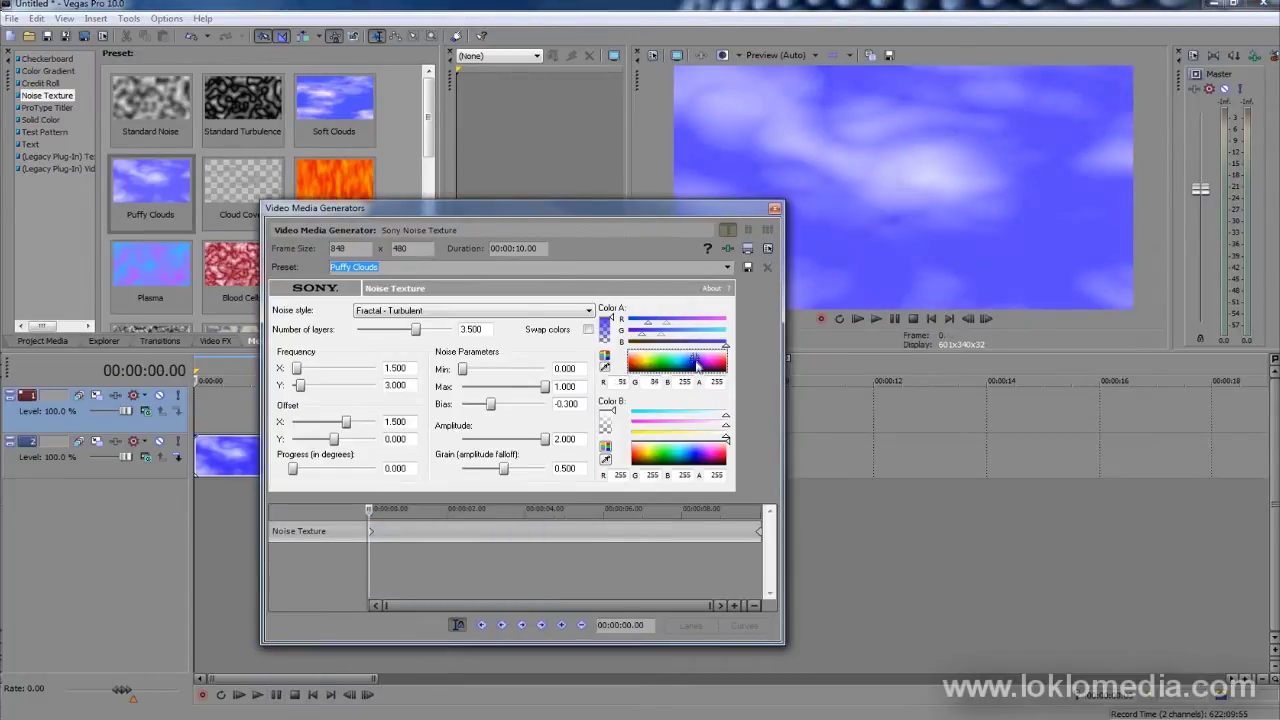
left_click(695, 365)
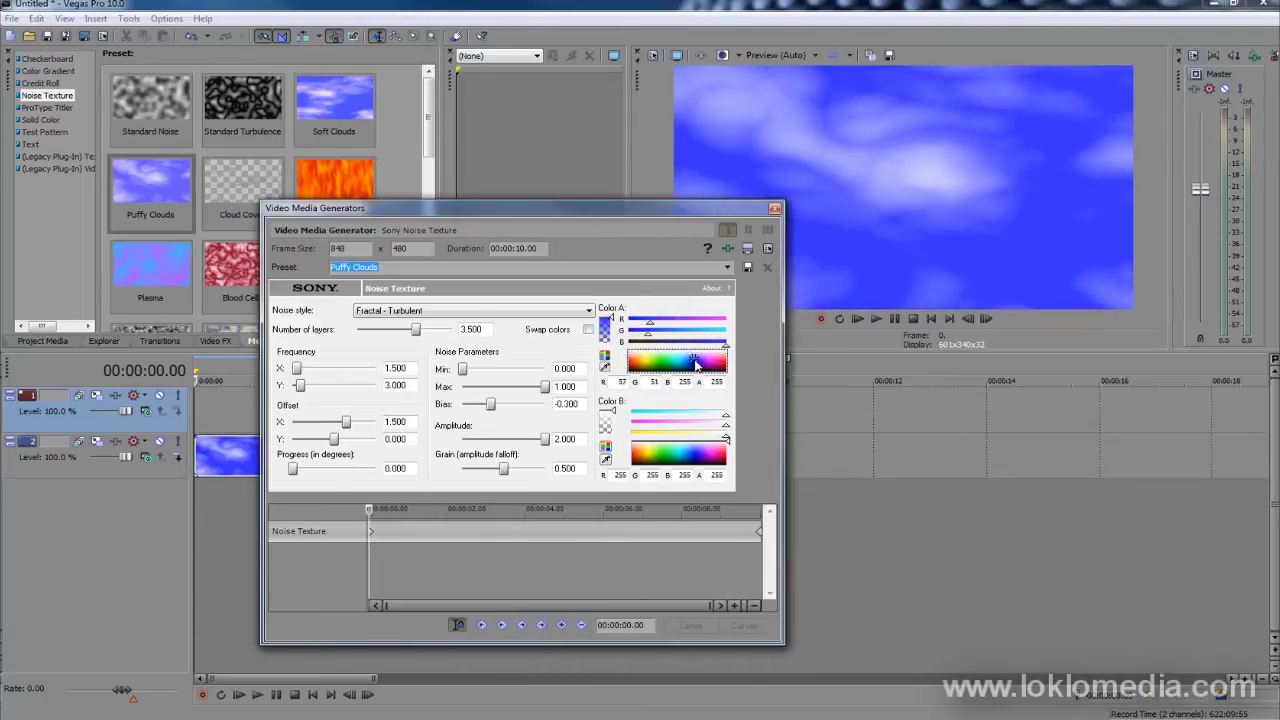
left_click(650, 326)
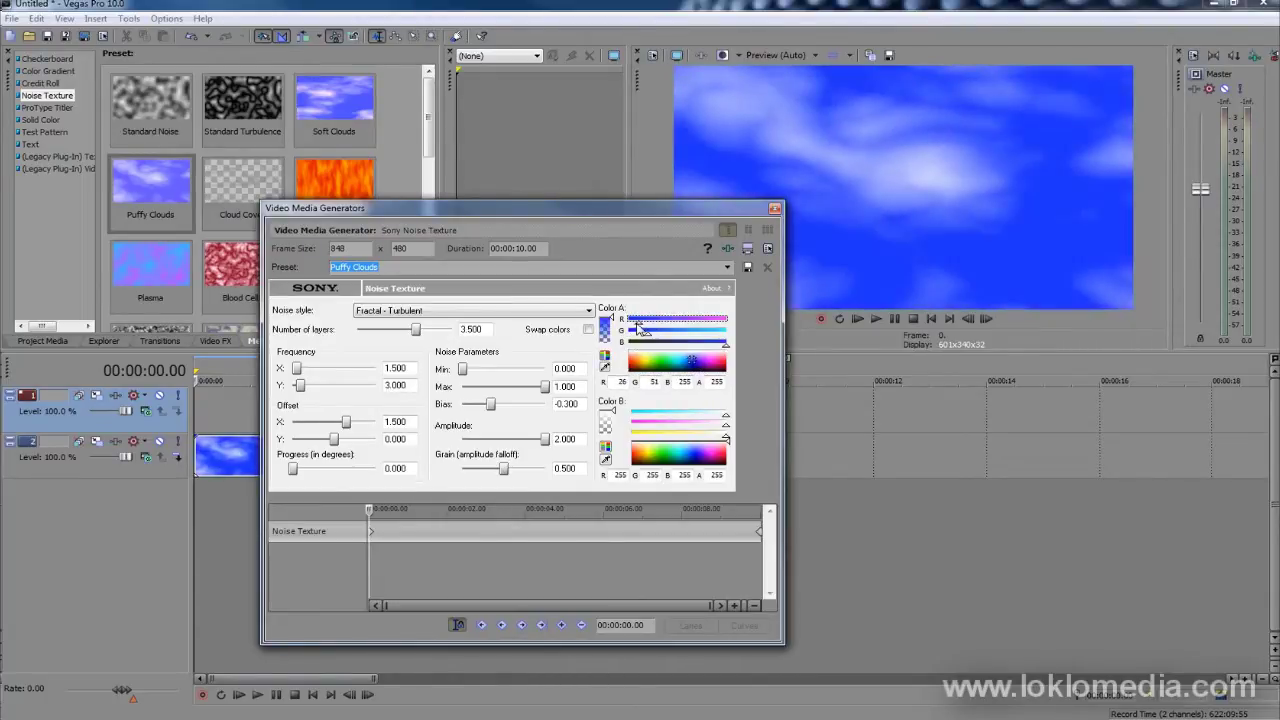
left_click_drag(648, 340, 672, 341)
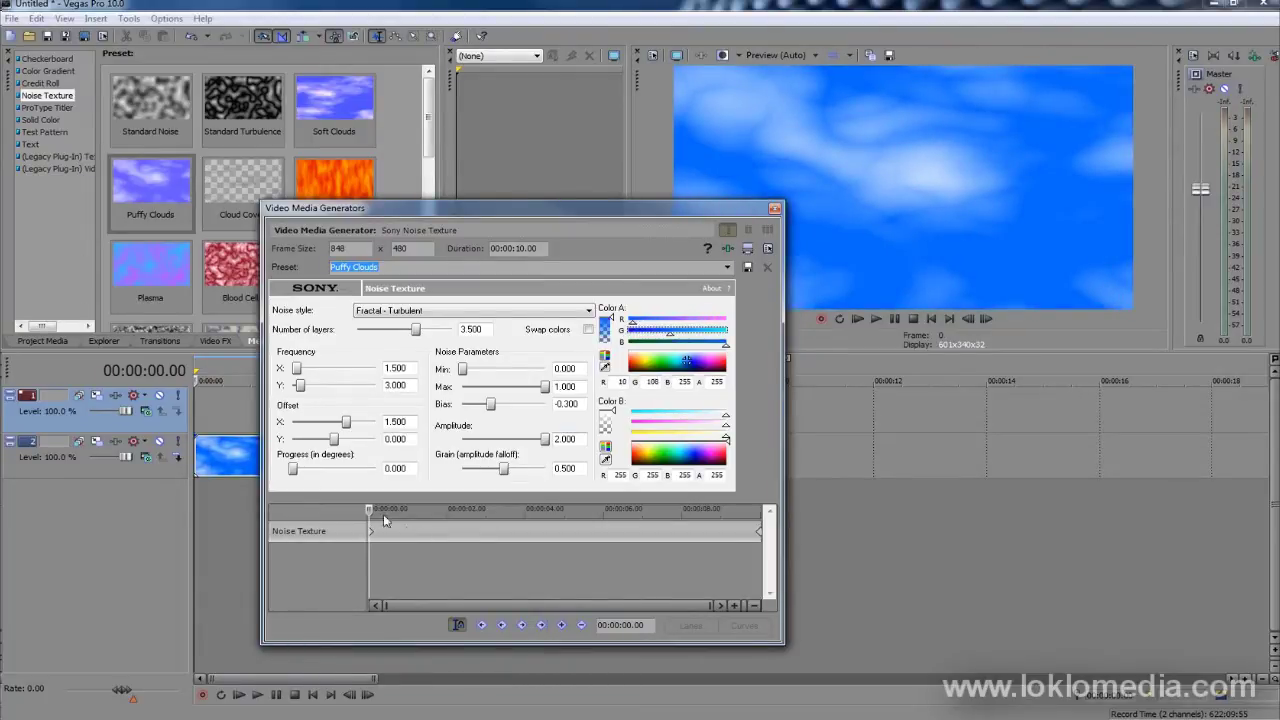
Set Color A at the clip's end to R 22, G 104, B 255
left_click_drag(371, 512, 764, 511)
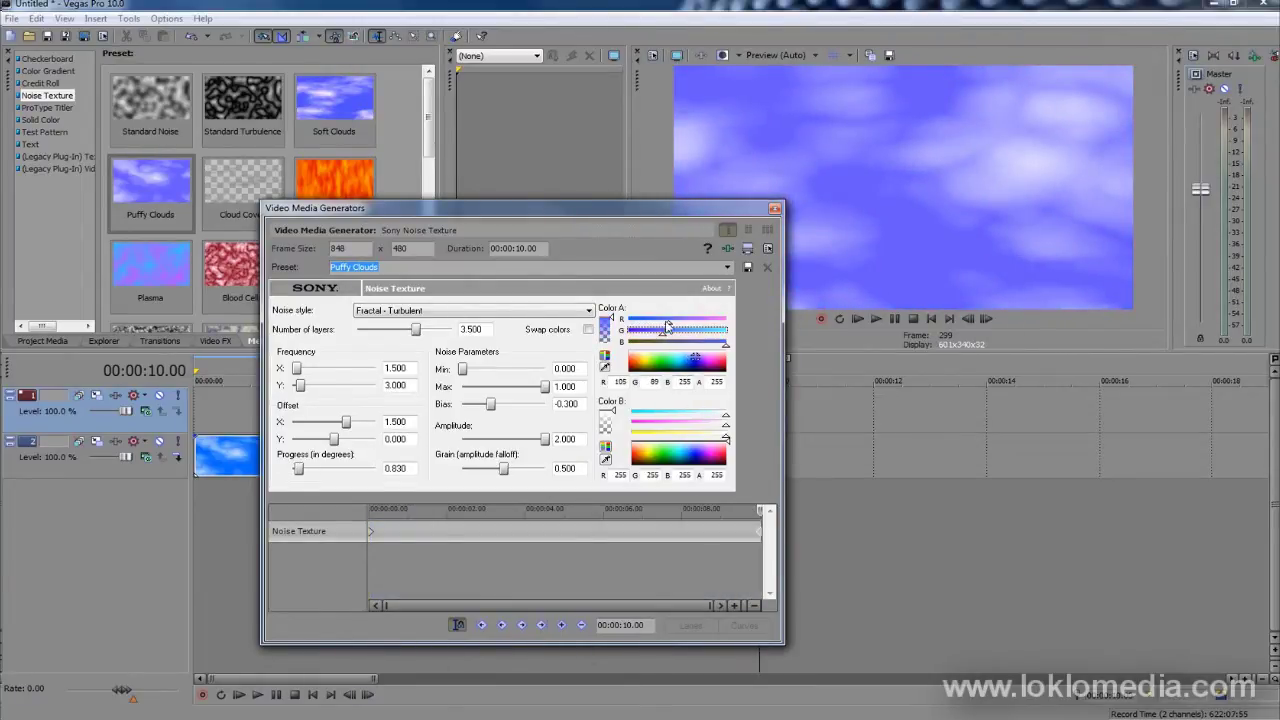
mouse_move(668, 327)
left_mouse_down()
mouse_move(638, 330)
mouse_move(649, 339)
left_mouse_up()
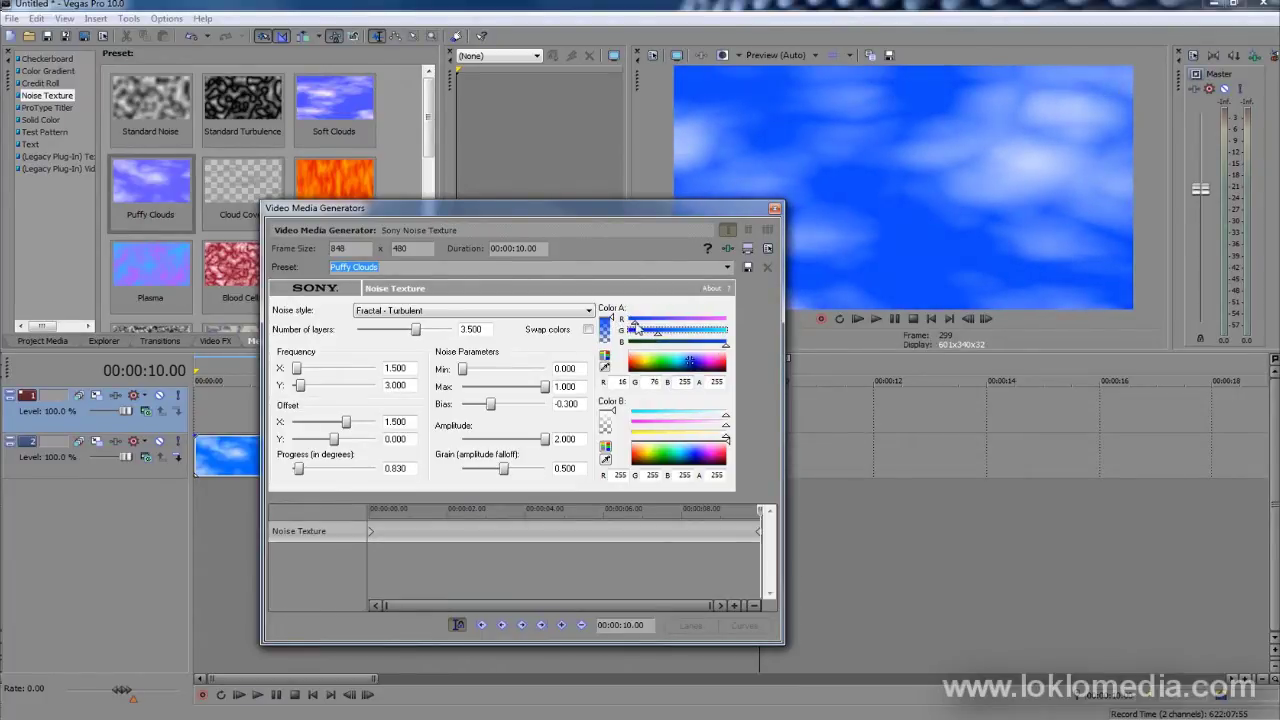
left_click_drag(634, 322, 671, 342)
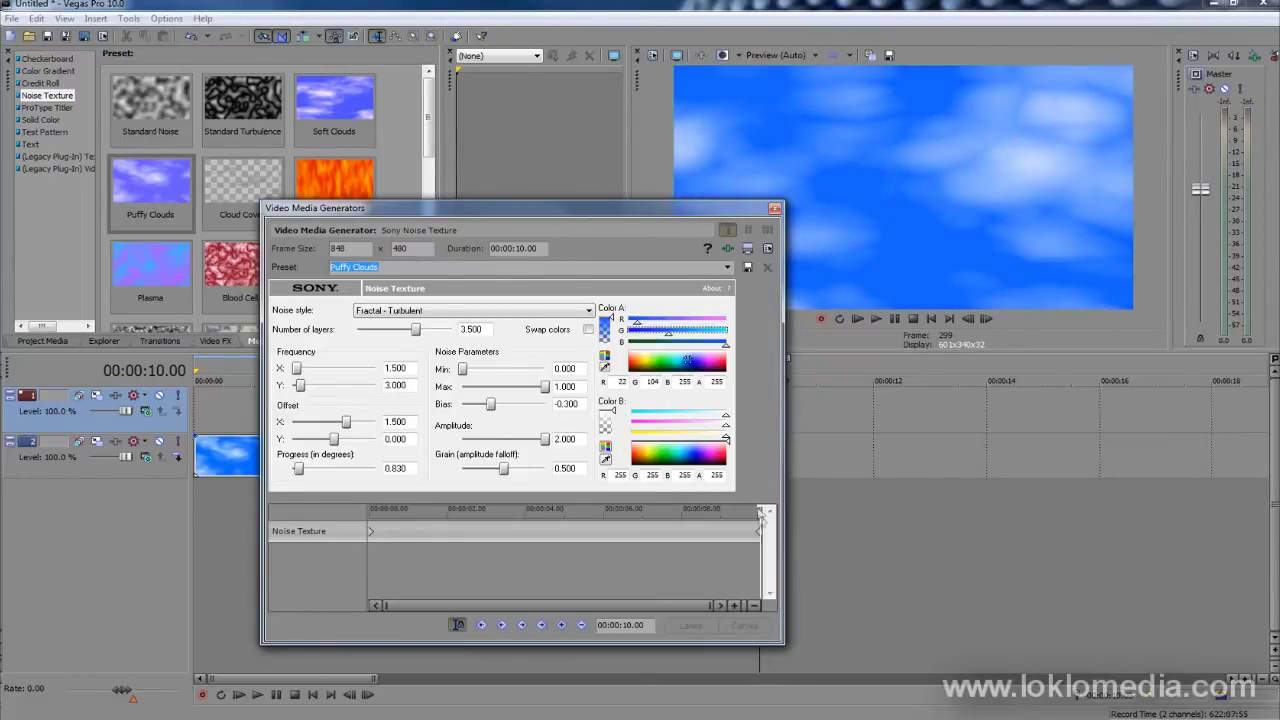
Lower Number of layers to 1.480 at the clip start and 2.040 at the end
left_click_drag(760, 514, 328, 498)
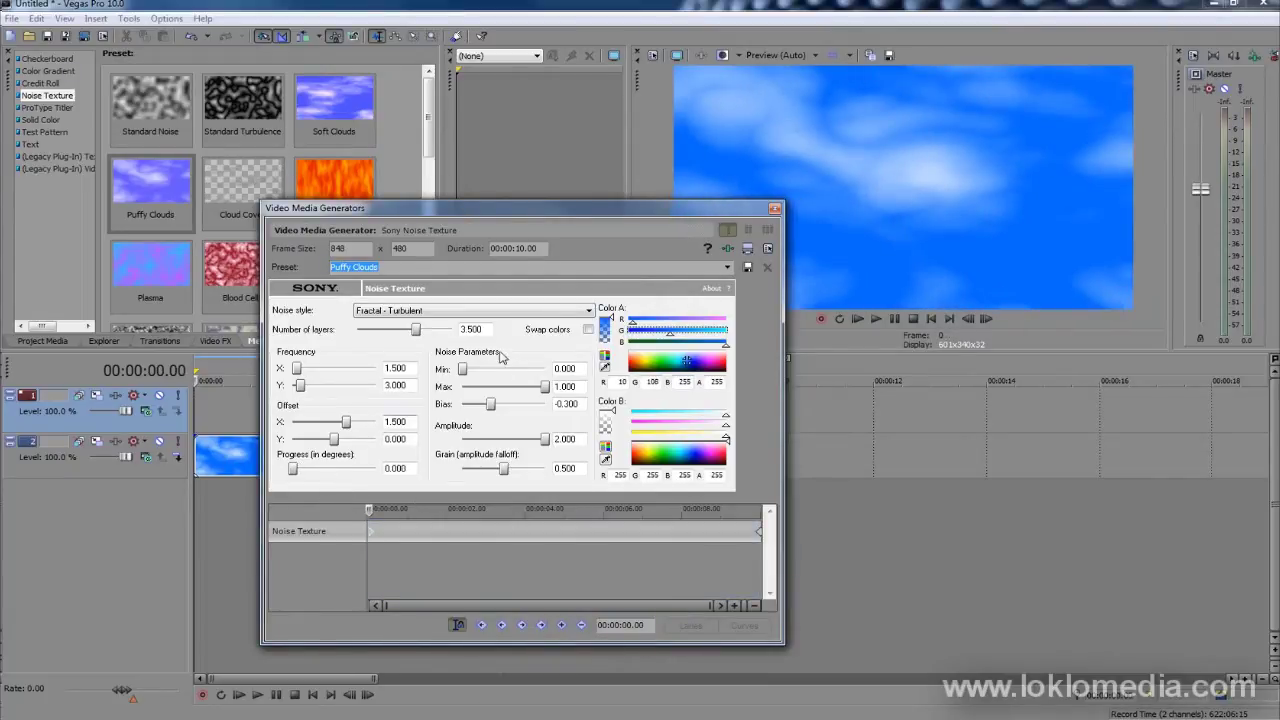
left_click_drag(418, 333, 370, 333)
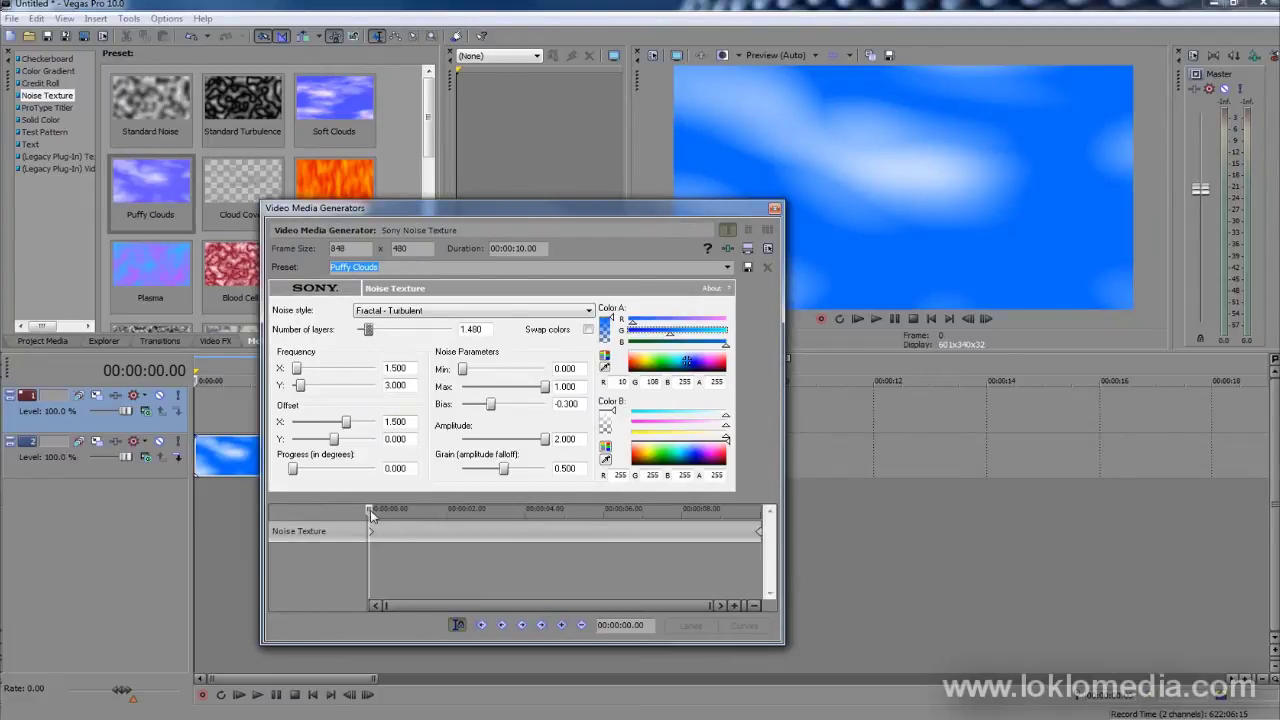
left_click_drag(370, 513, 760, 525)
left_click_drag(416, 333, 381, 333)
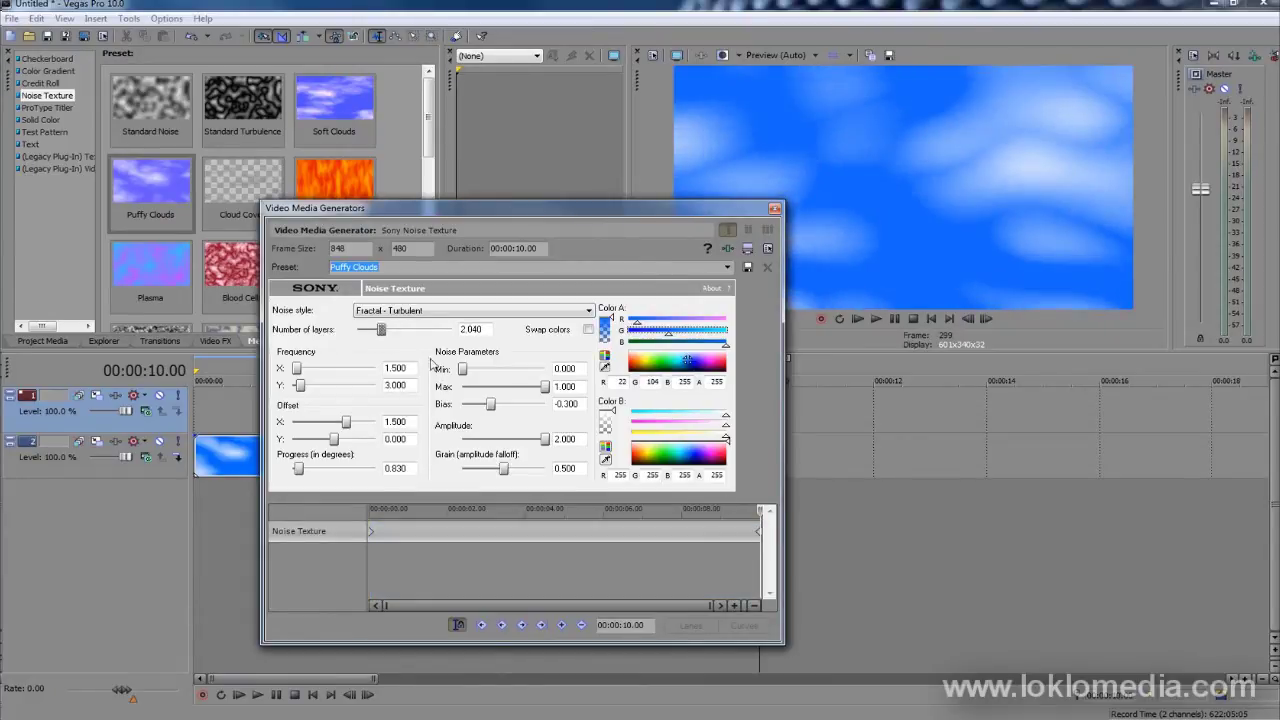
left_click_drag(764, 514, 340, 514)
Close the clouds settings and add an Empty ProType Titler clip at the timeline start
left_click(774, 208)
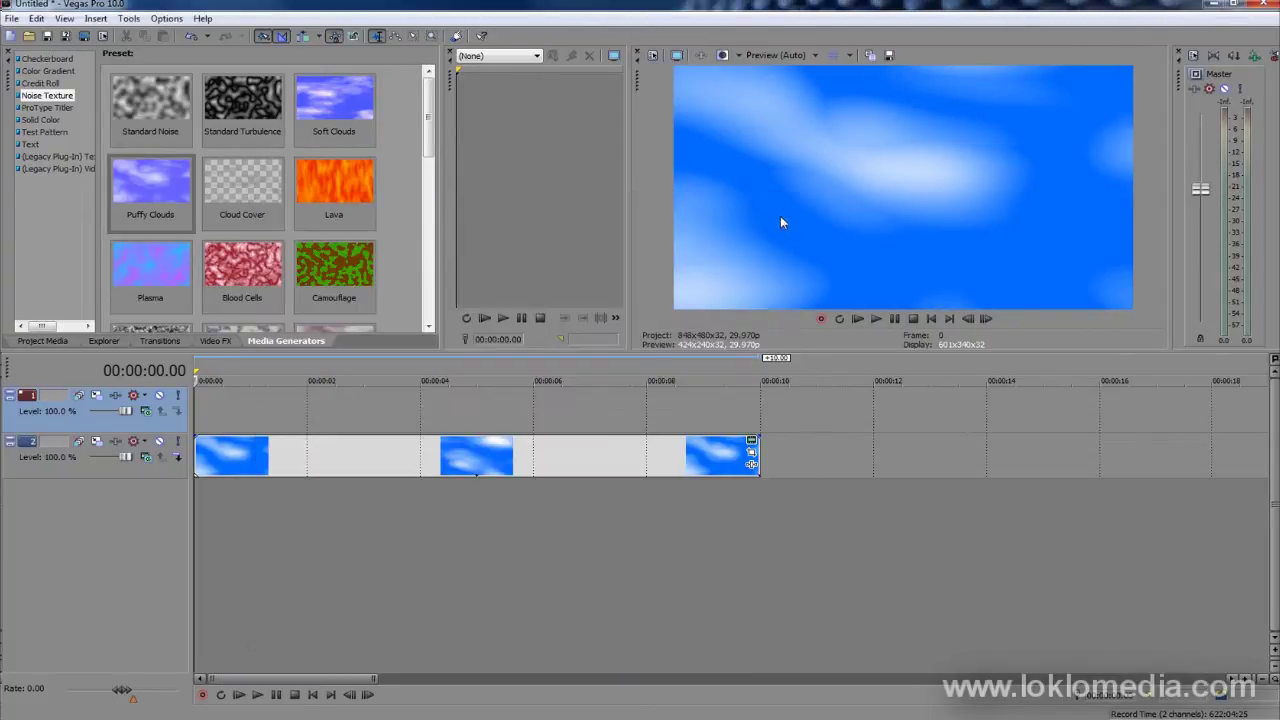
left_click(205, 342)
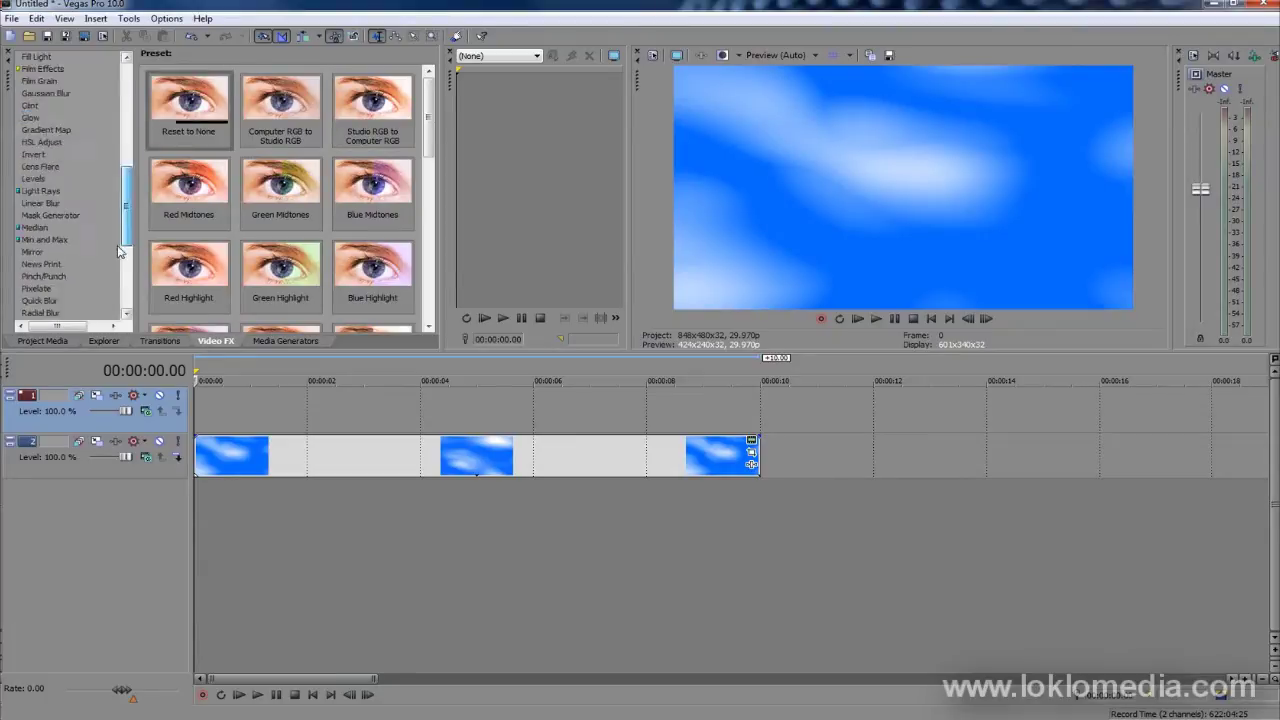
left_click(293, 336)
left_click(39, 145)
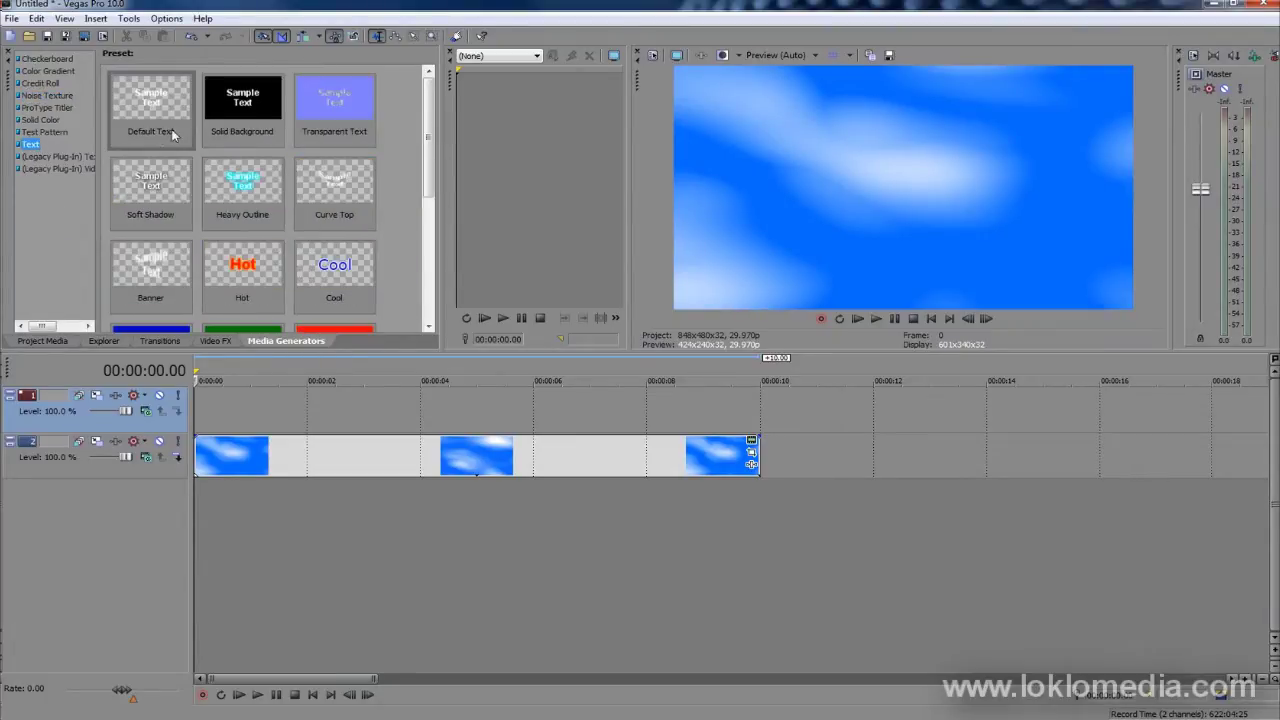
left_click(40, 107)
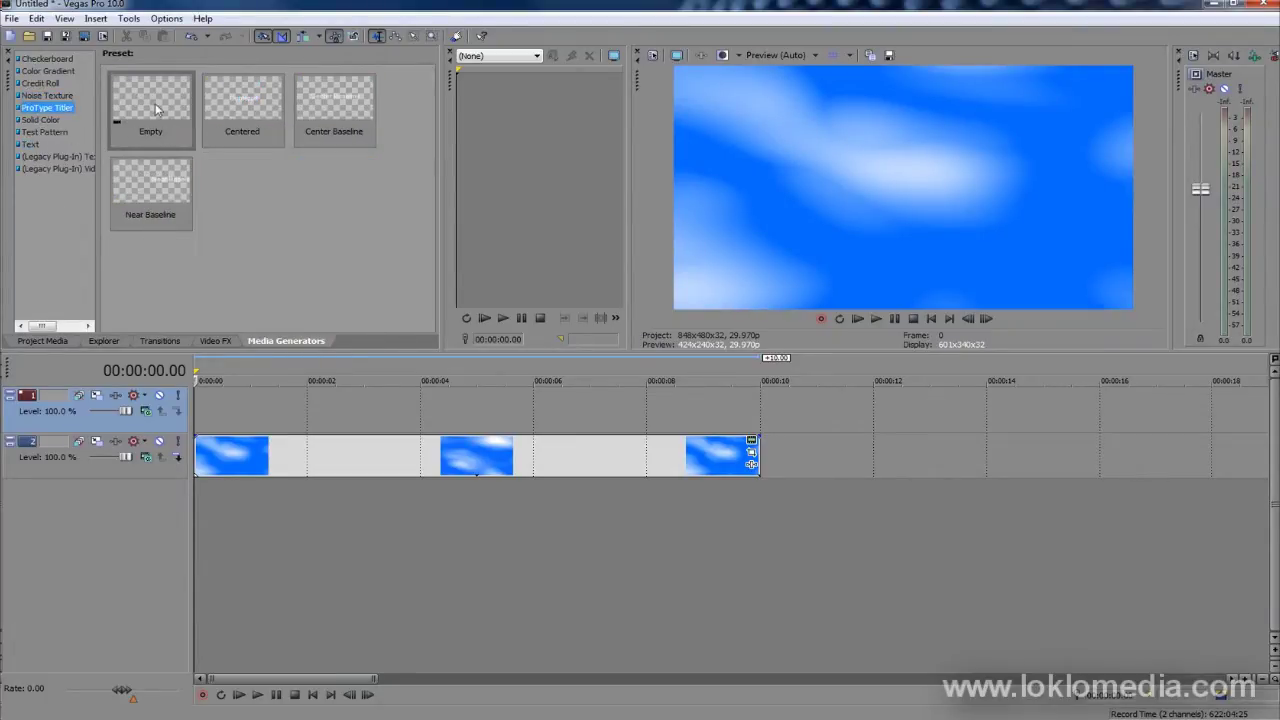
left_click_drag(242, 443, 242, 445)
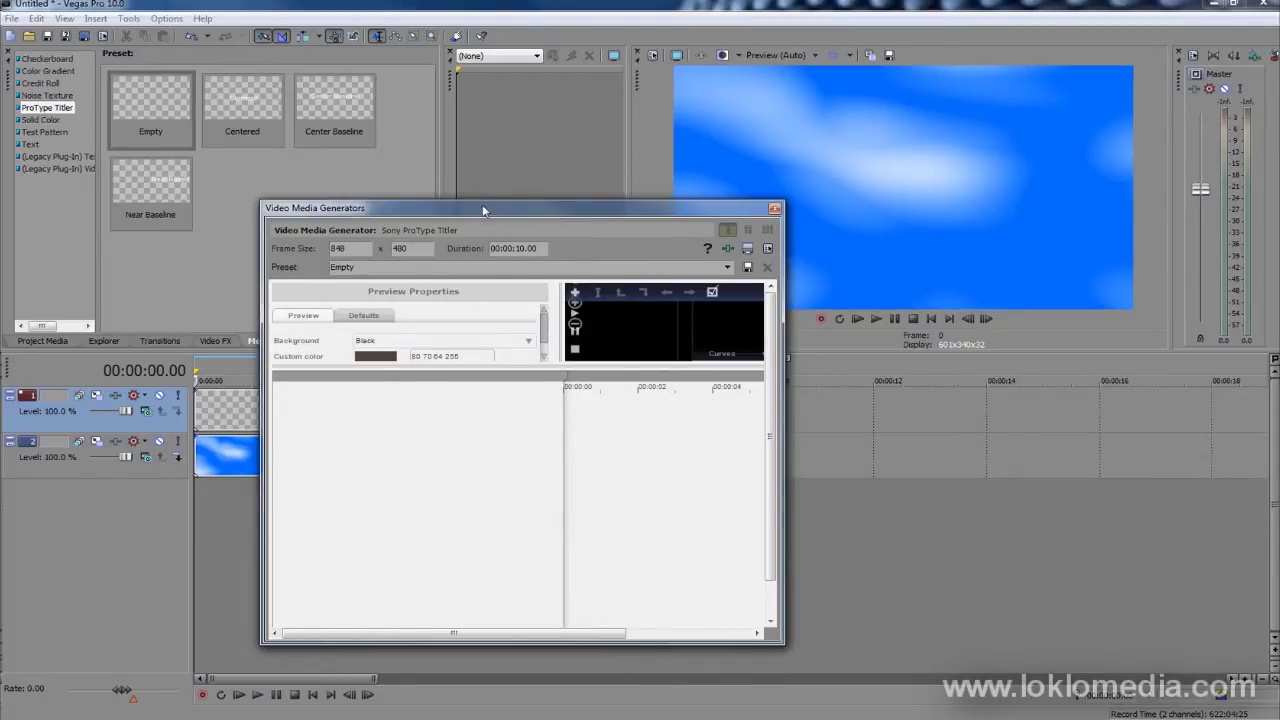
Move and widen the titler window, enlarge its canvas, and enlarge the main video preview
left_click_drag(482, 210, 337, 101)
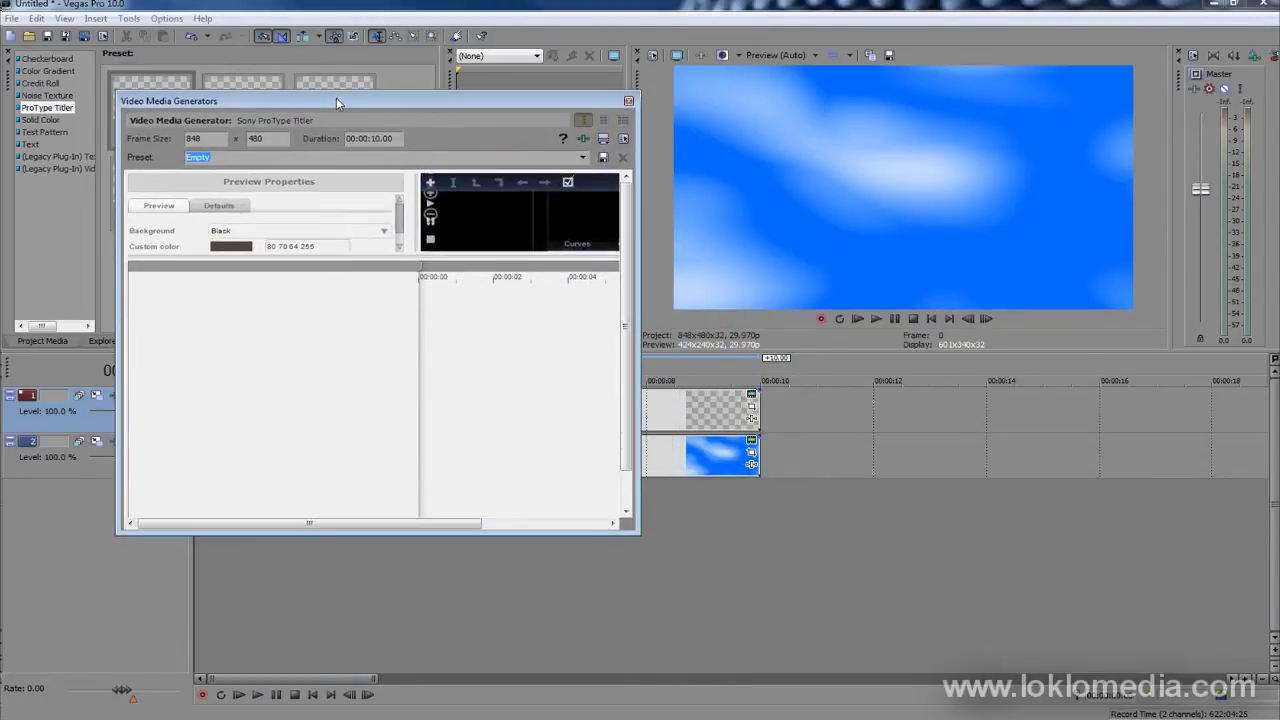
left_click_drag(445, 265, 445, 362)
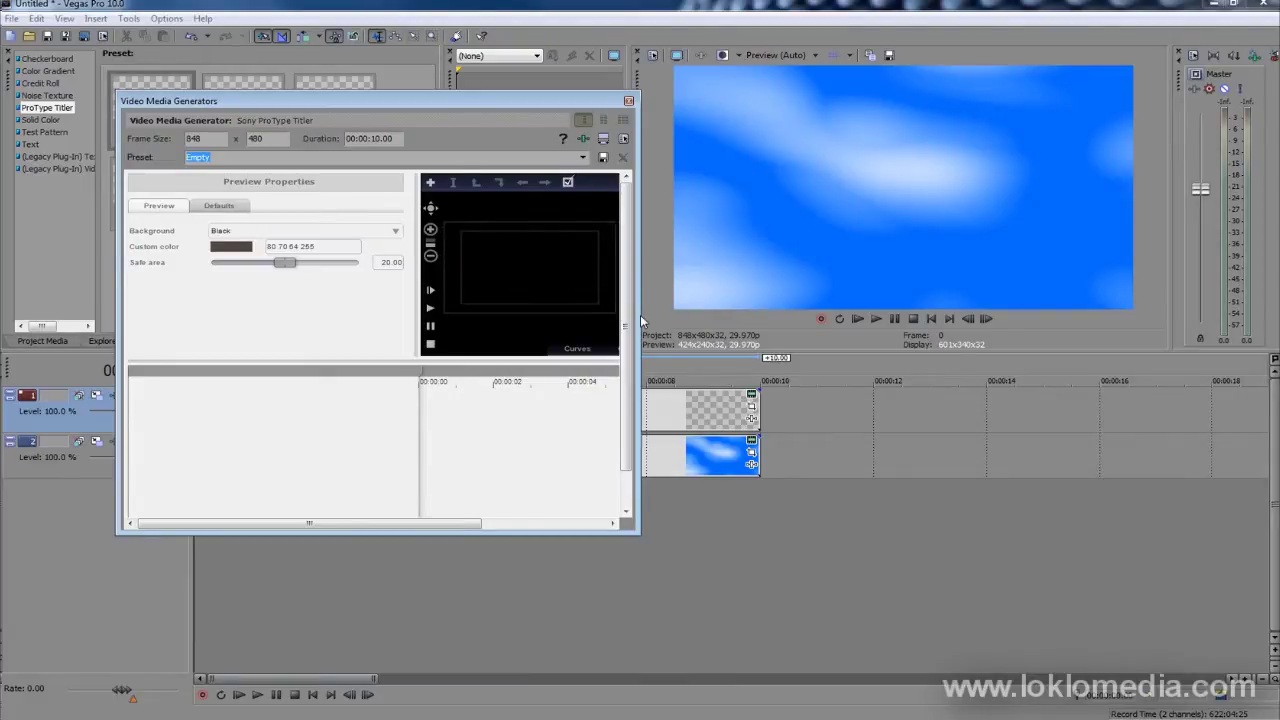
left_click_drag(641, 320, 728, 320)
left_click_drag(633, 85, 750, 85)
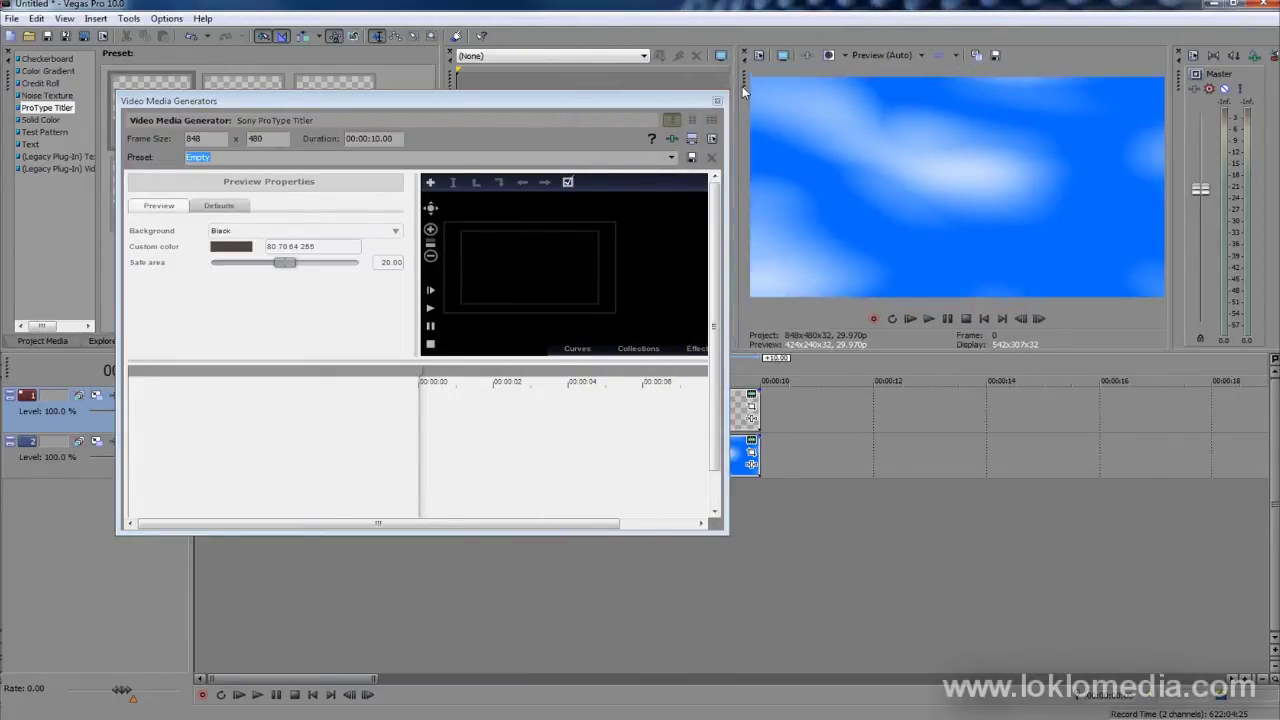
Preview the Bounce, Drop split, Dropping words, Float and pop and Fly in animations
left_click(640, 349)
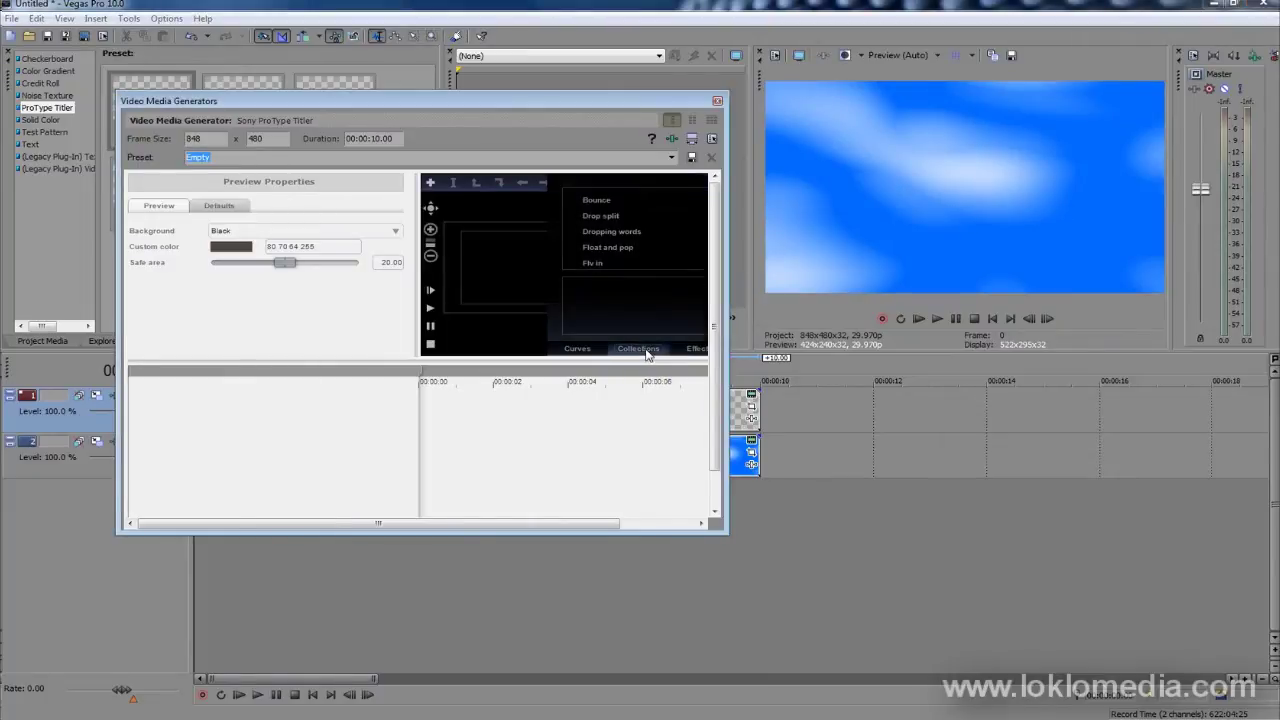
left_click(601, 202)
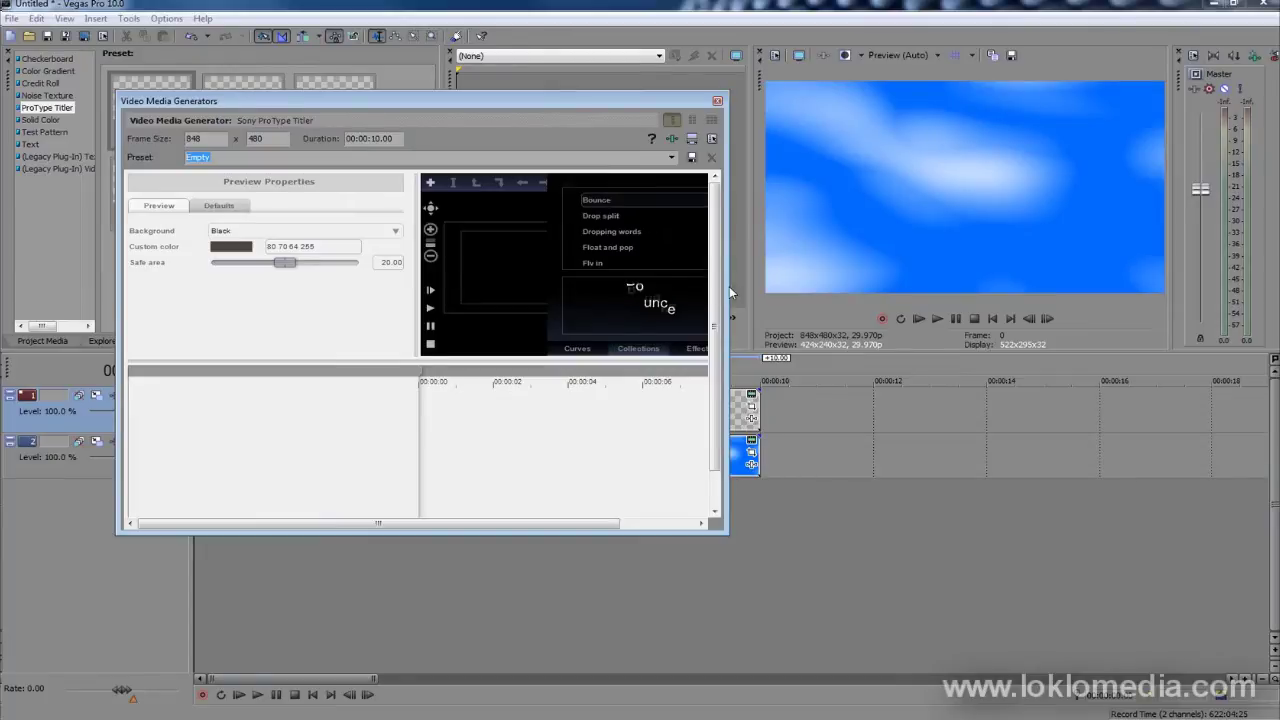
left_click_drag(729, 286, 803, 290)
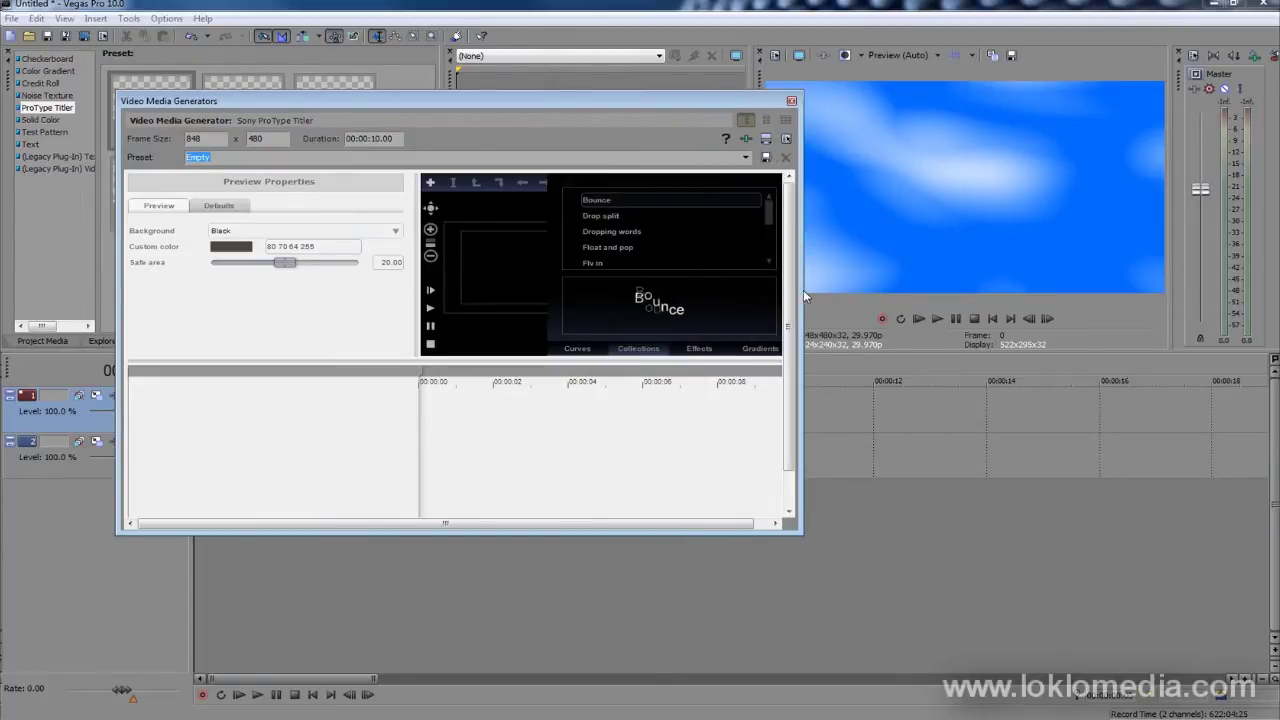
left_click(622, 216)
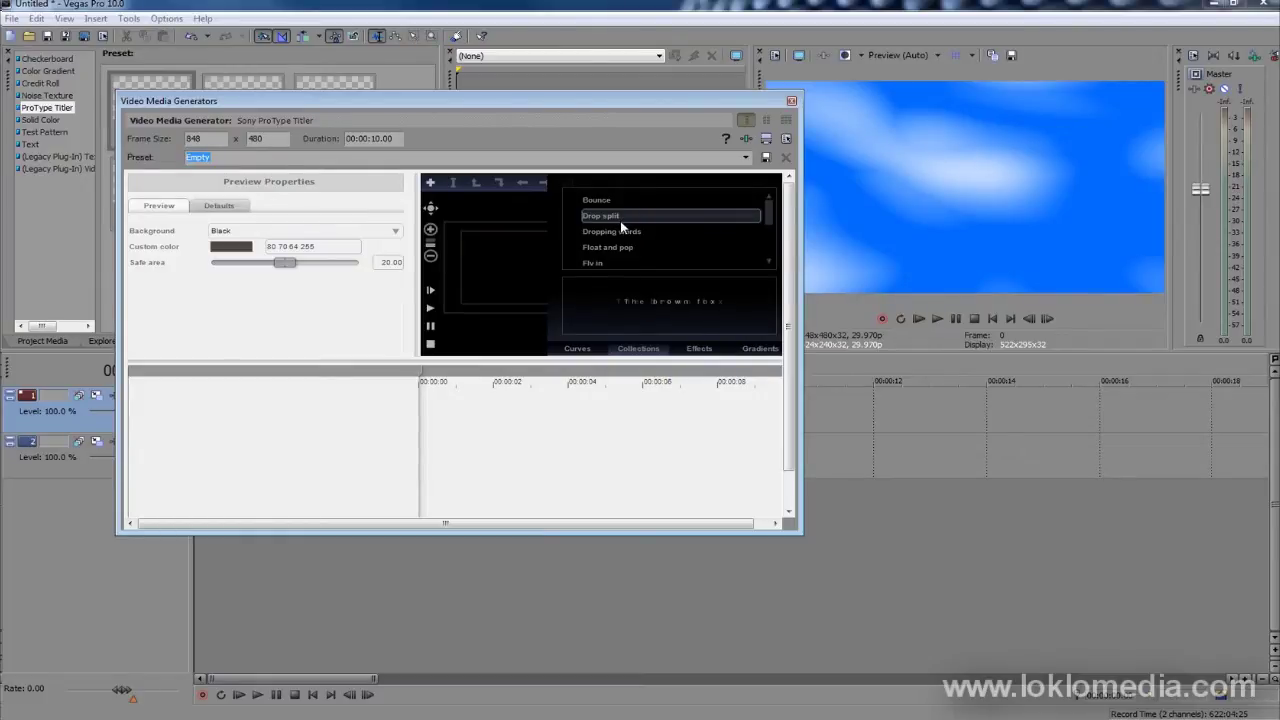
left_click(619, 231)
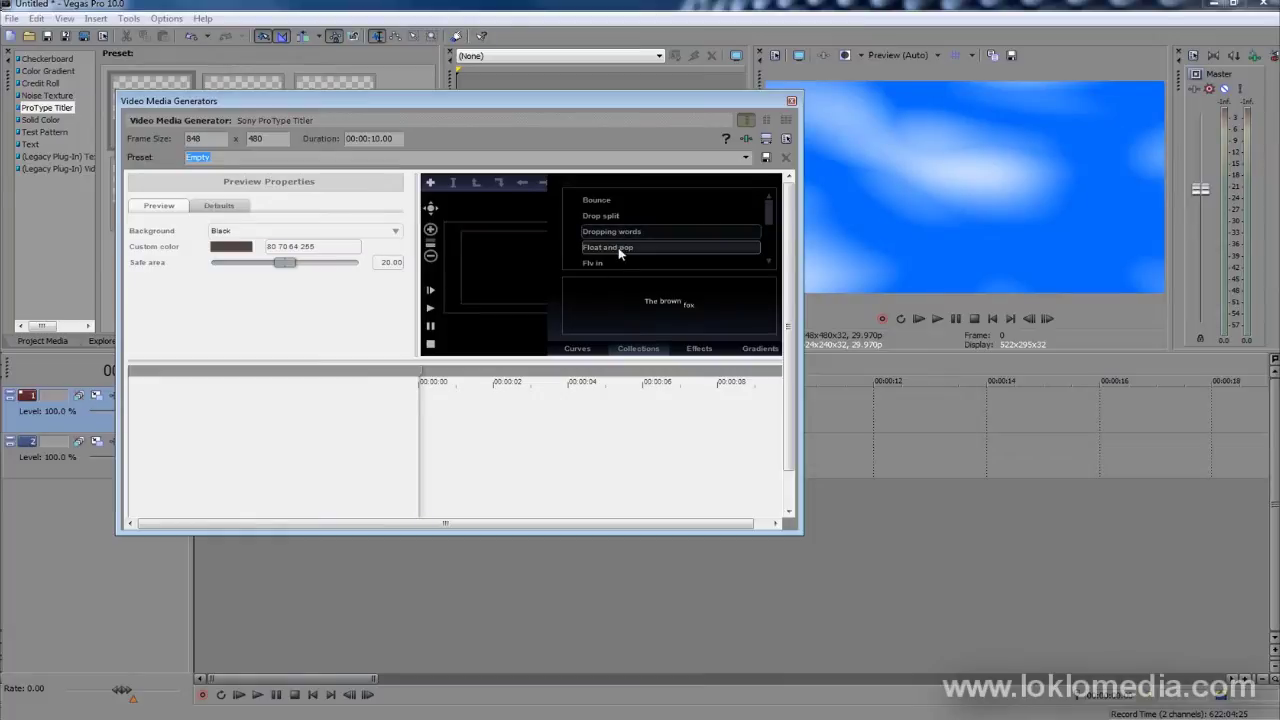
left_click(618, 247)
left_click(608, 262)
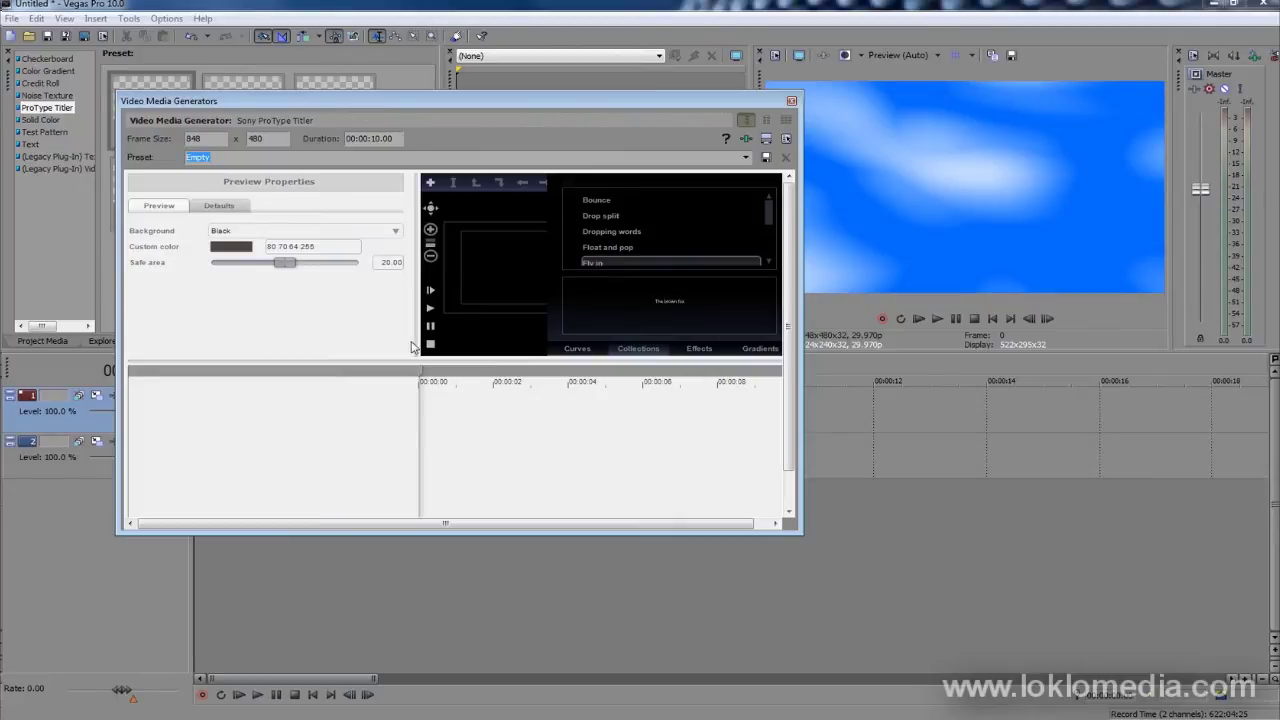
Apply the Fly in animation and replace its sample text with 'Favorite Title'
left_click(165, 394)
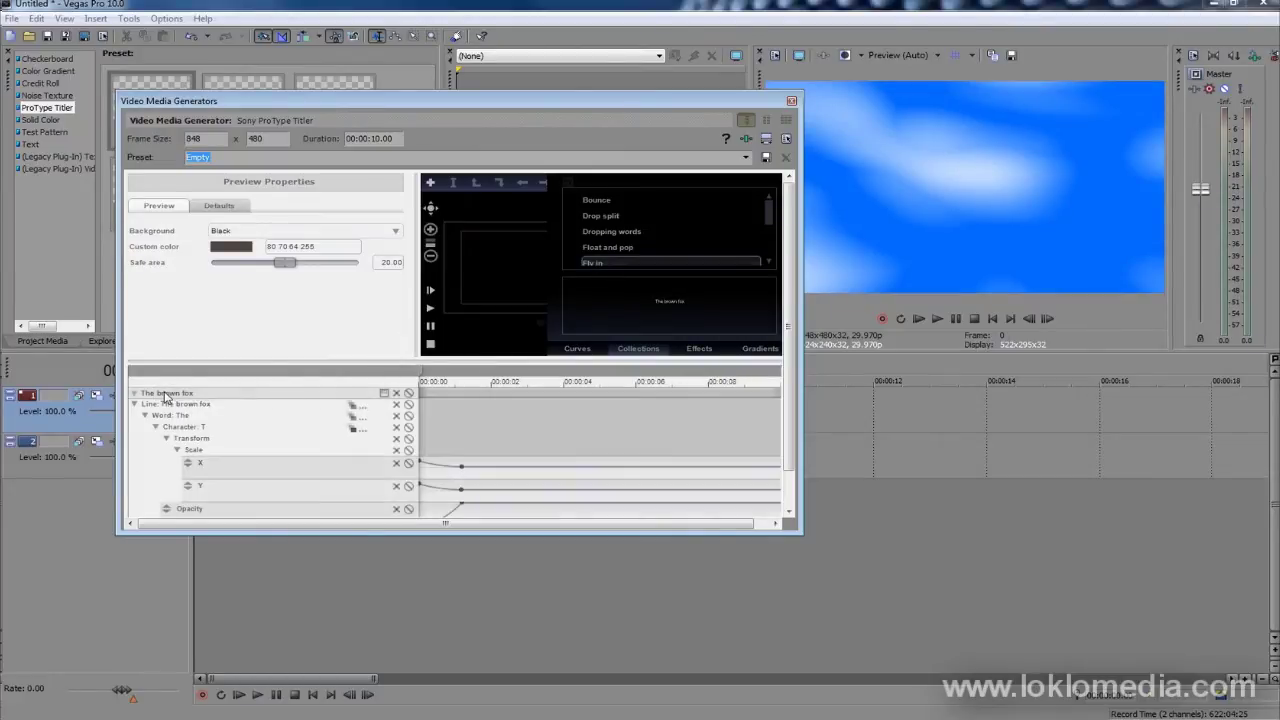
left_click_drag(440, 437, 531, 437)
left_click(613, 248)
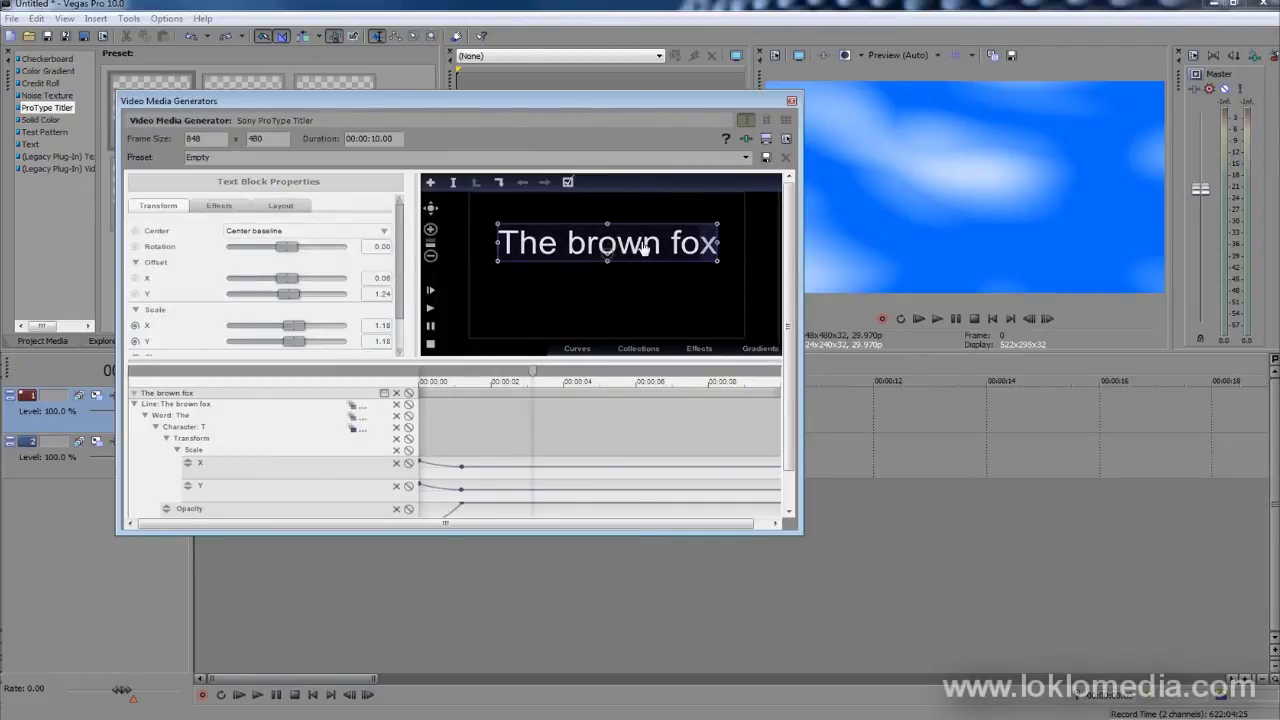
double_click(574, 249)
left_click_drag(500, 245, 753, 258)
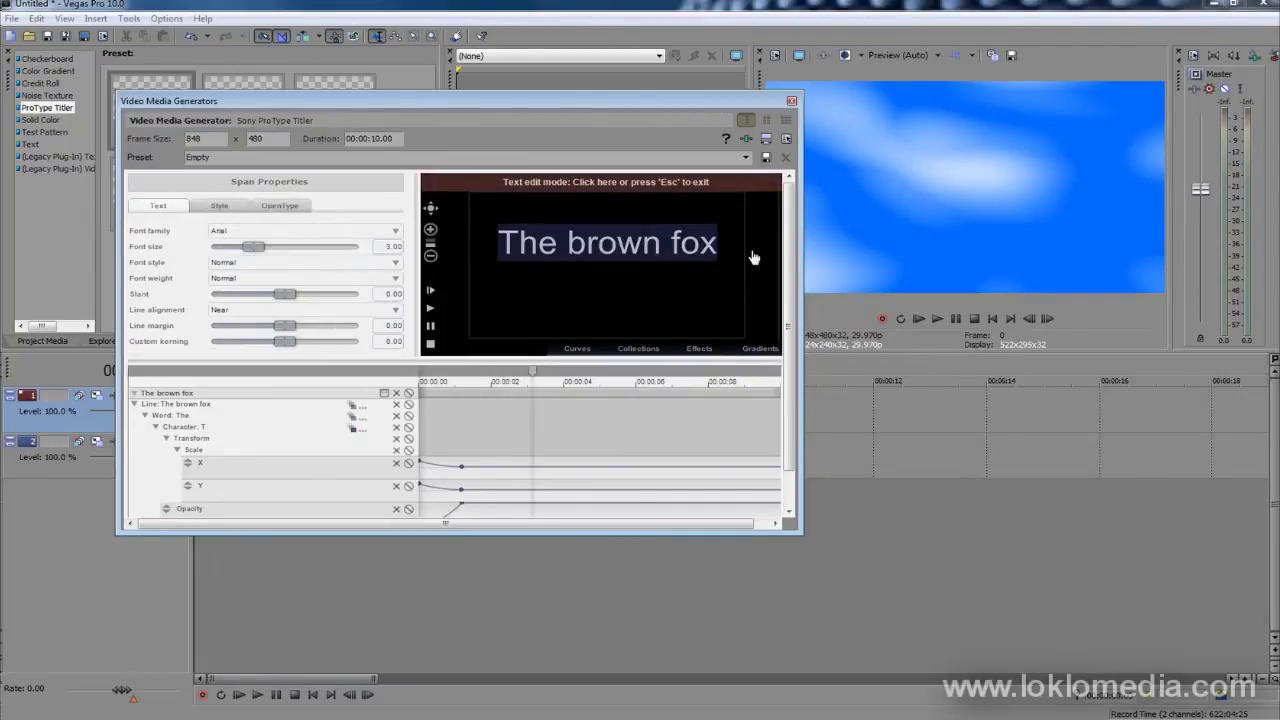
type("Favorite ")
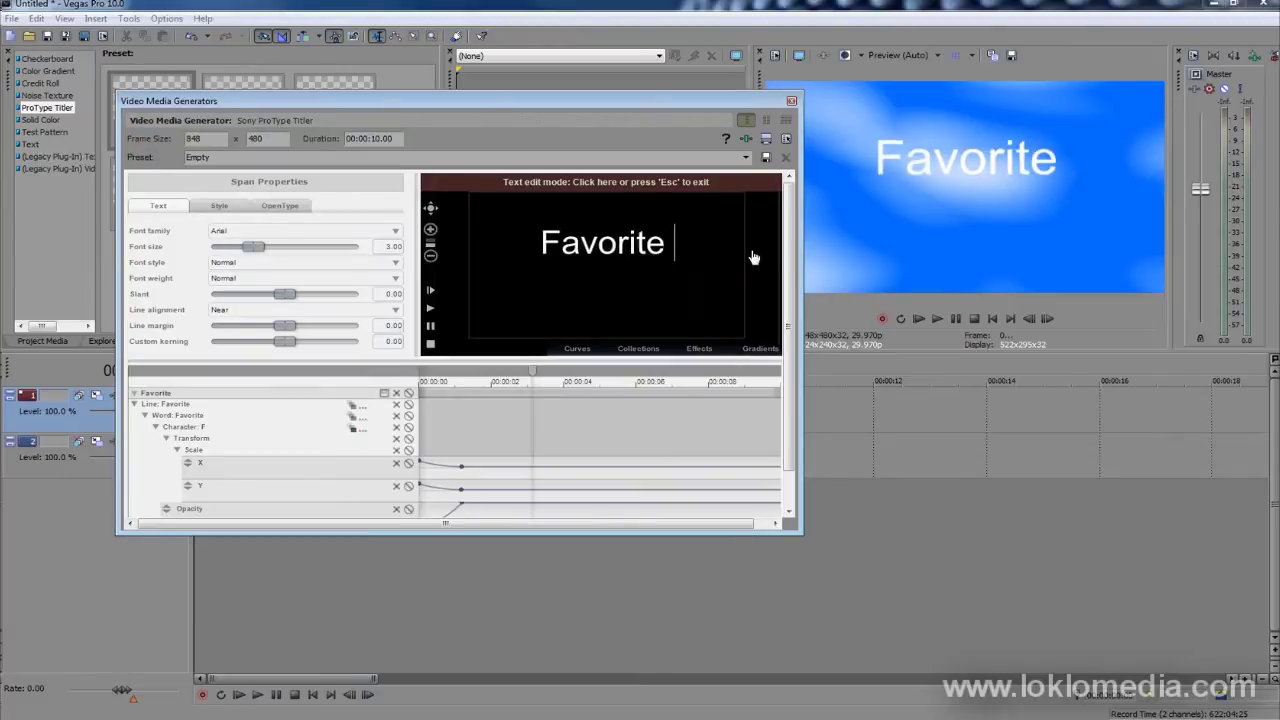
type("Title")
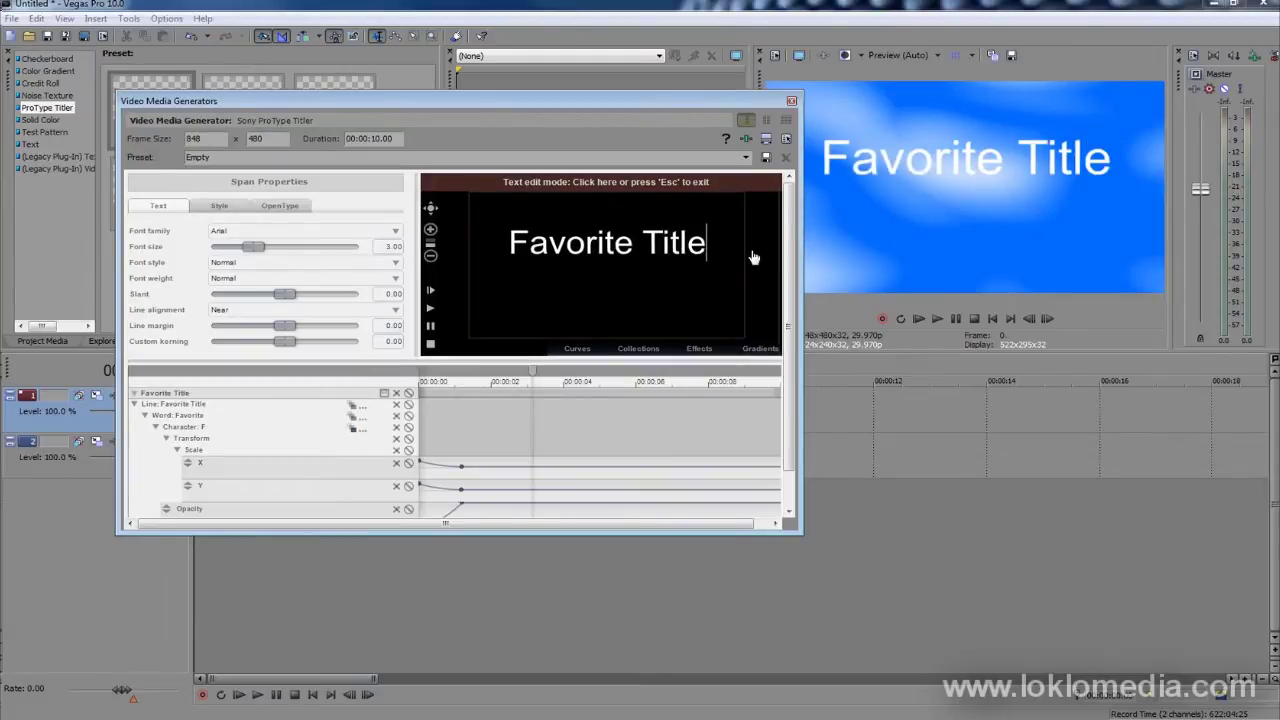
Rewind the title's intro and toggle the letter-by-letter cascade
left_click(696, 189)
left_click_drag(534, 443, 466, 452)
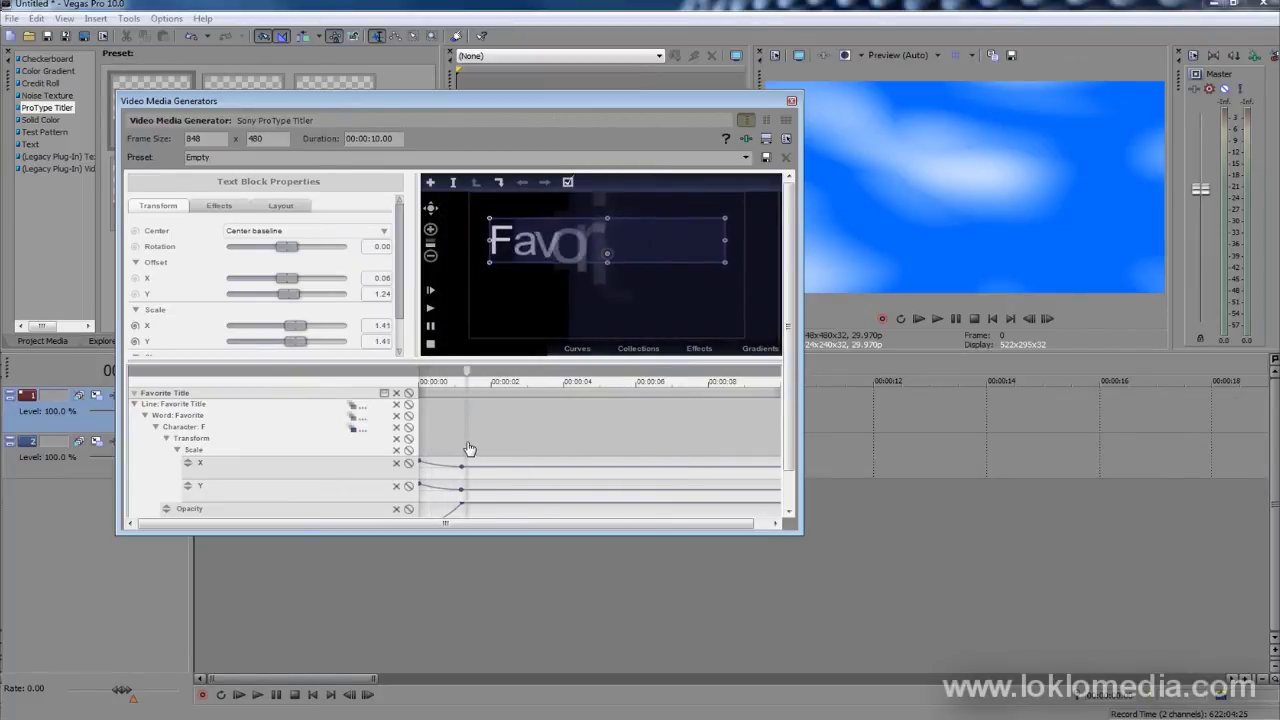
left_click(352, 432)
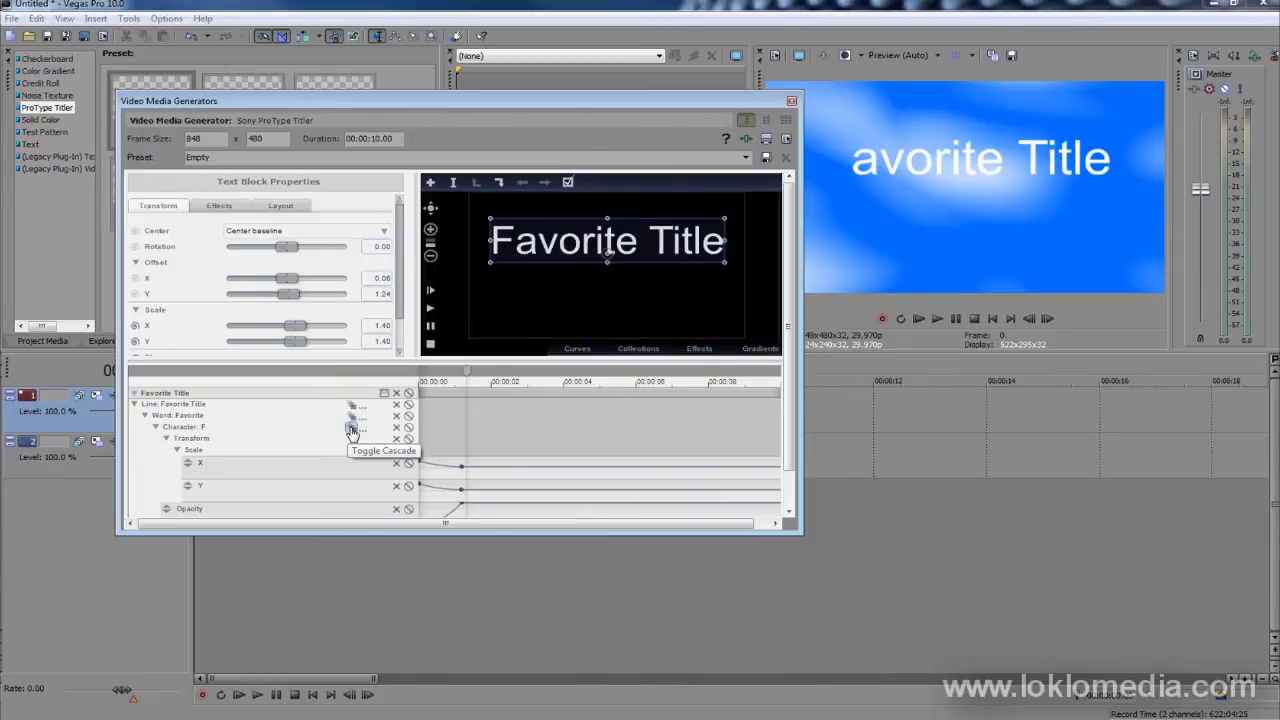
Scrub through the 'Favorite Title' fly-in and show the text block's Layout settings
left_click_drag(430, 446, 507, 460)
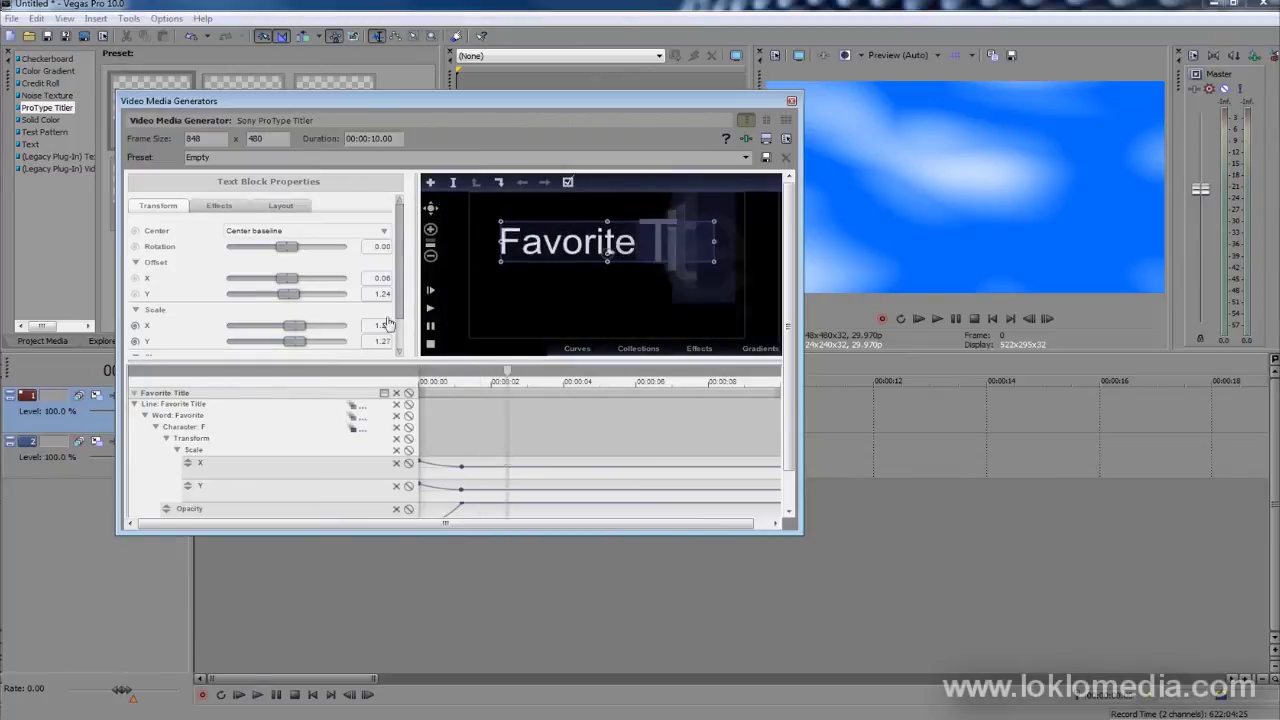
left_click(281, 205)
left_click_drag(508, 435, 418, 415)
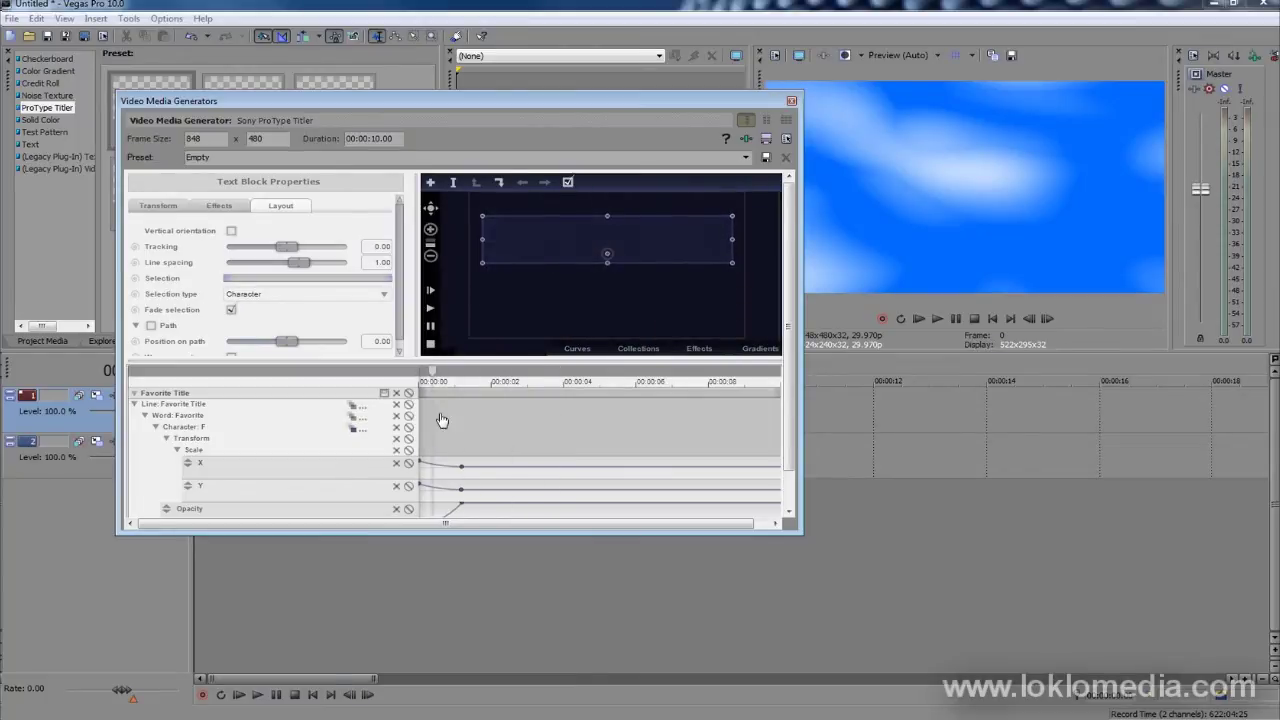
mouse_move(442, 420)
left_mouse_down()
mouse_move(549, 437)
mouse_move(421, 428)
left_mouse_up()
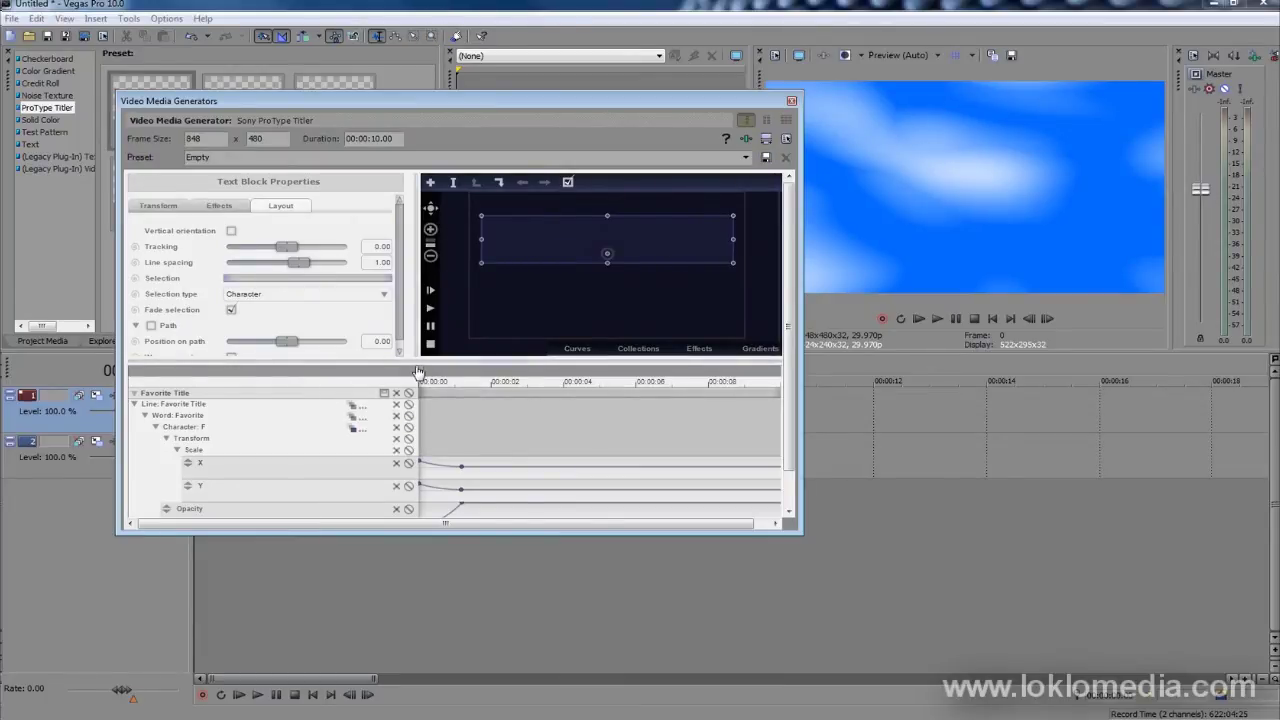
Replace the old title block with a new text block reading 'Movies Rock'
left_click(397, 397)
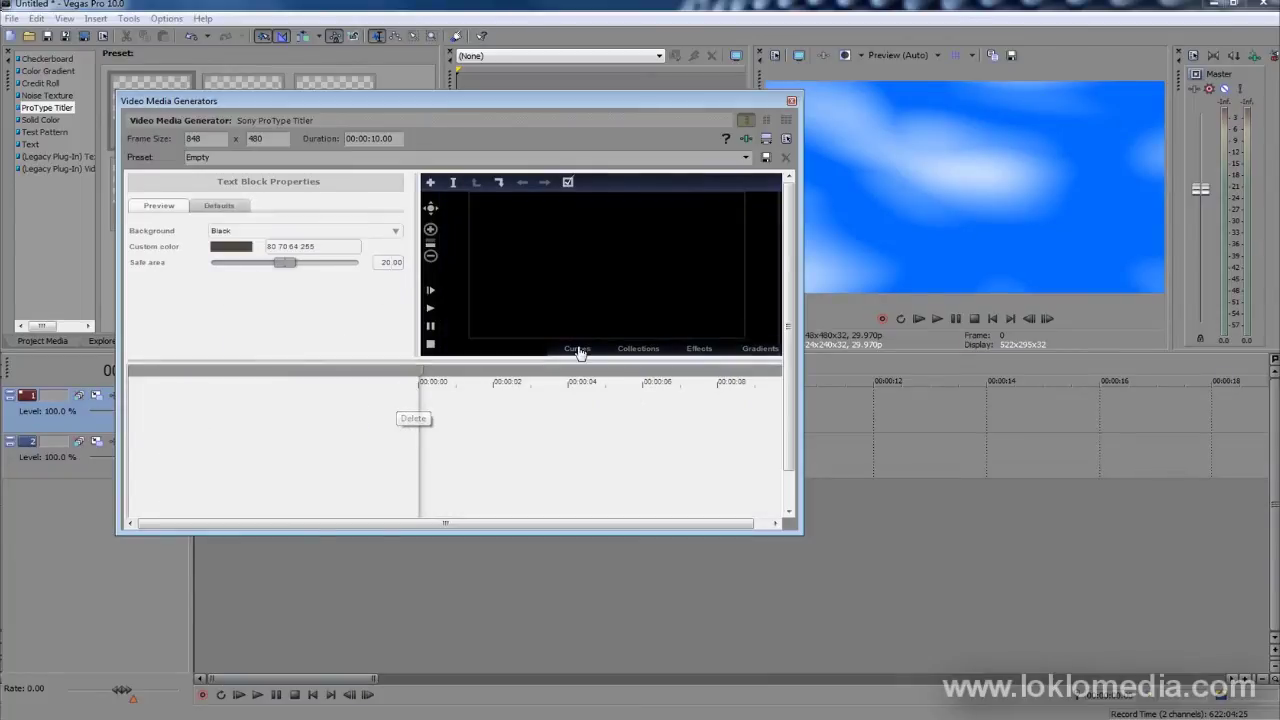
left_click(430, 182)
double_click(615, 262)
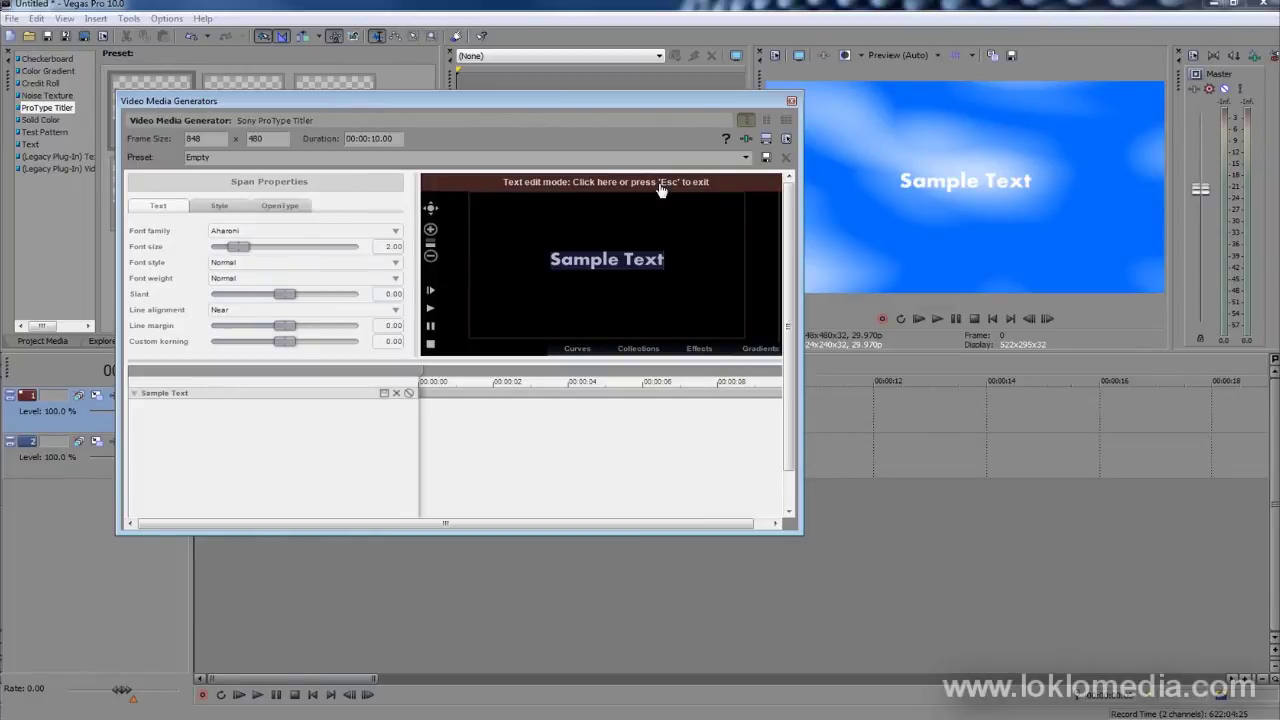
type("Movi")
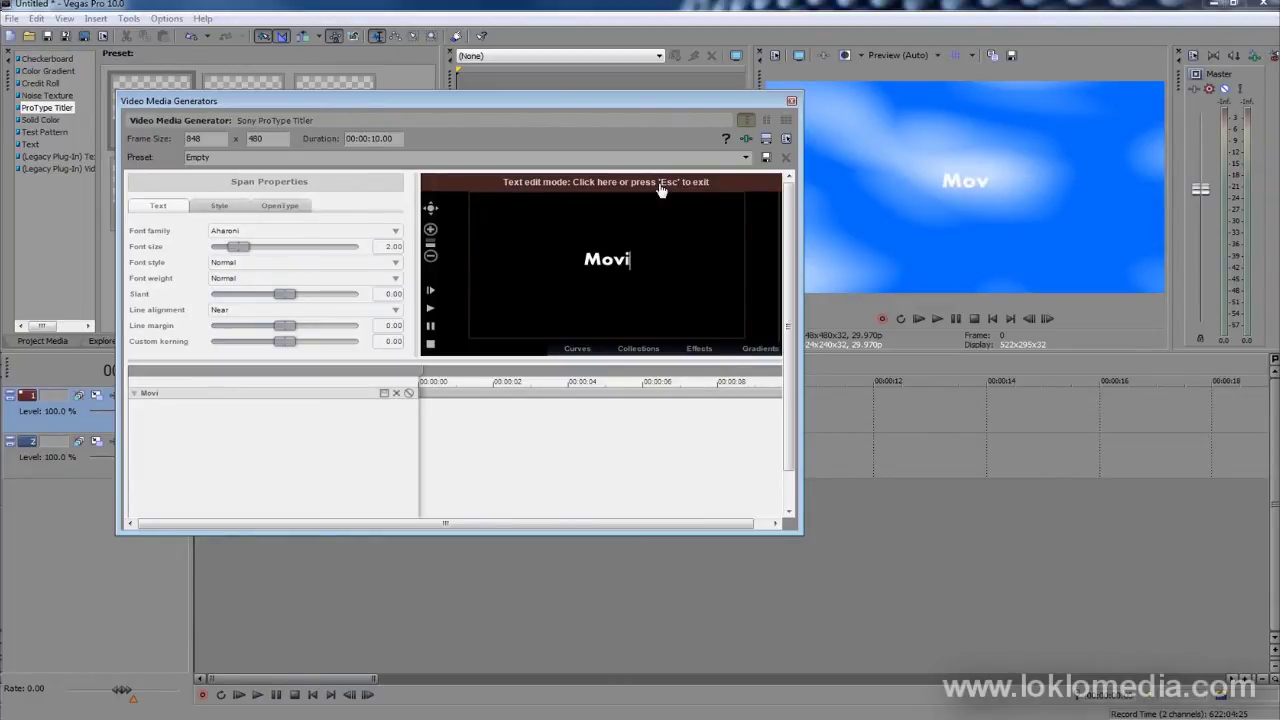
type("es Rock")
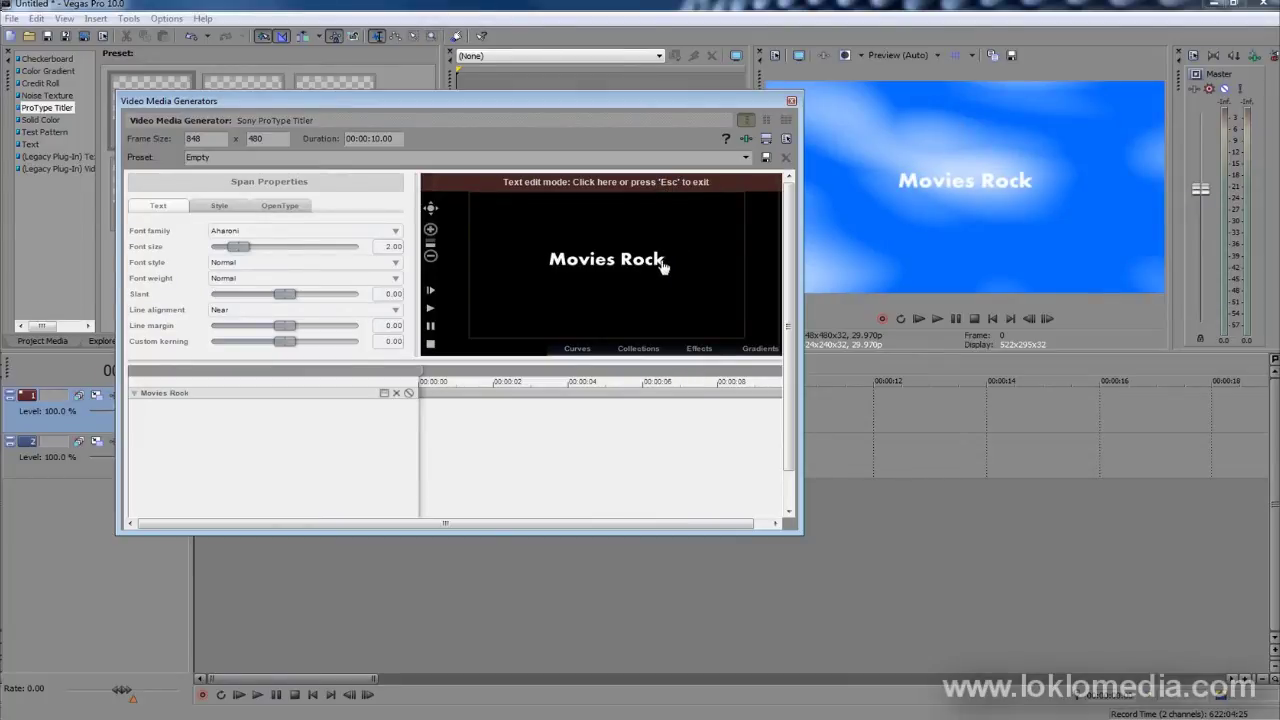
Set all the title text to the 28 Days Later font and enlarge it to about 3.58
key("ctrl+a")
left_click(278, 231)
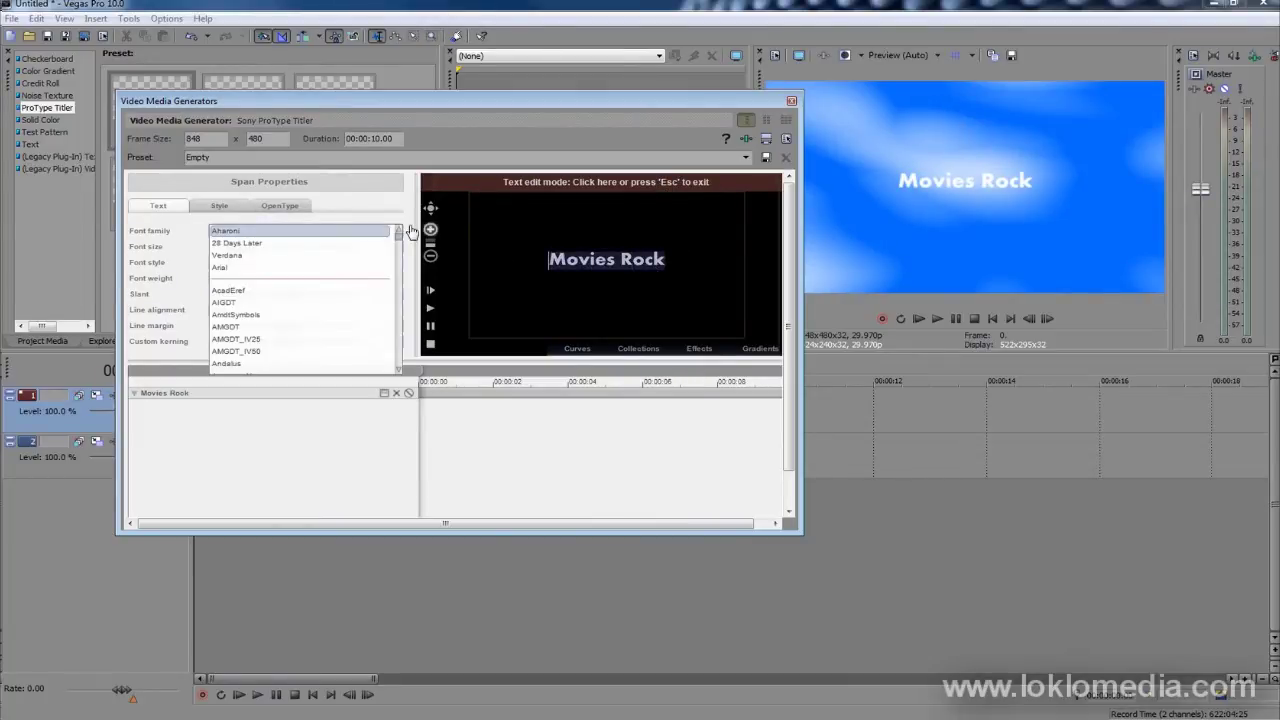
left_click(306, 251)
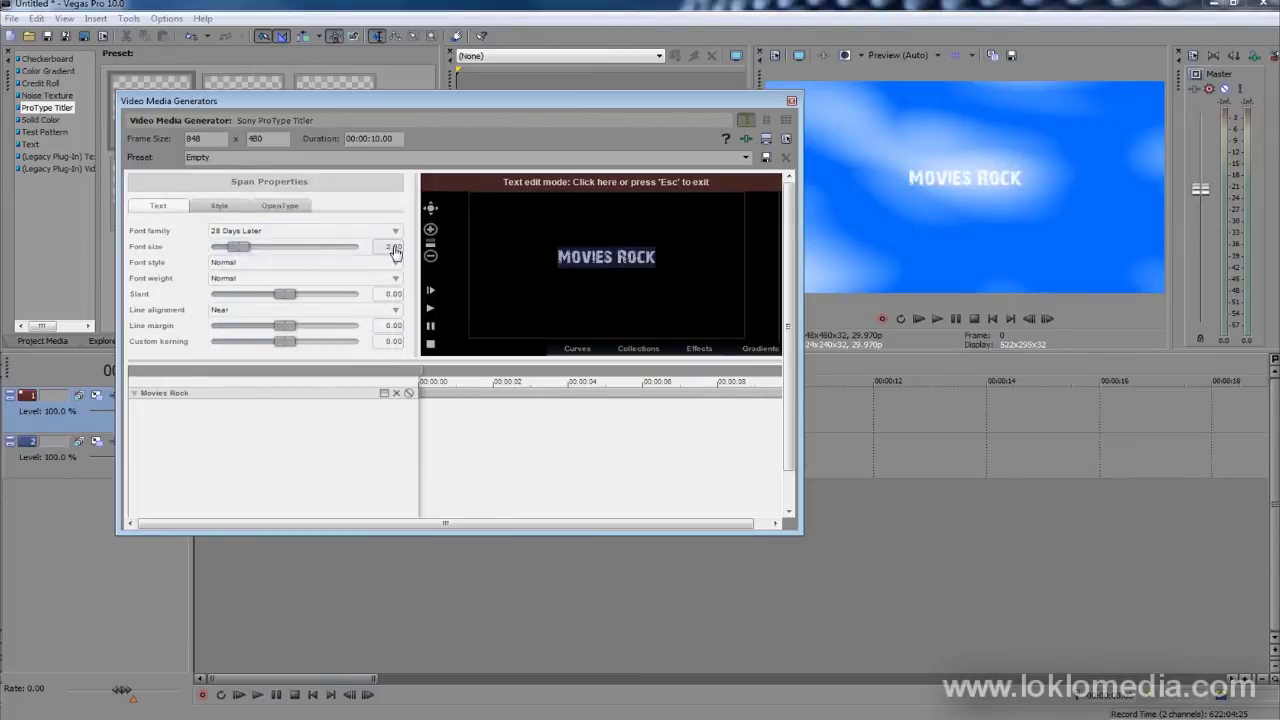
left_click_drag(238, 250, 261, 252)
Select the word MOVIES and make its fill purple using the HSV hue
left_click(588, 254)
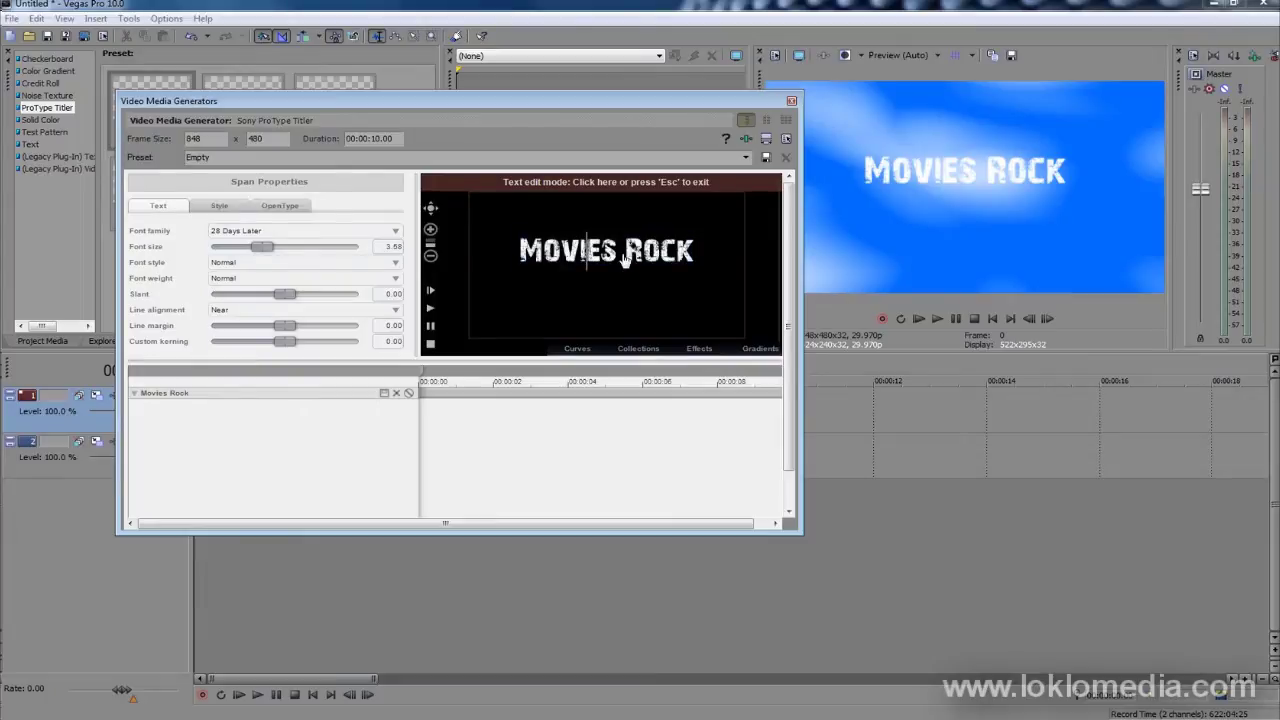
left_click_drag(620, 254, 452, 249)
left_click(226, 207)
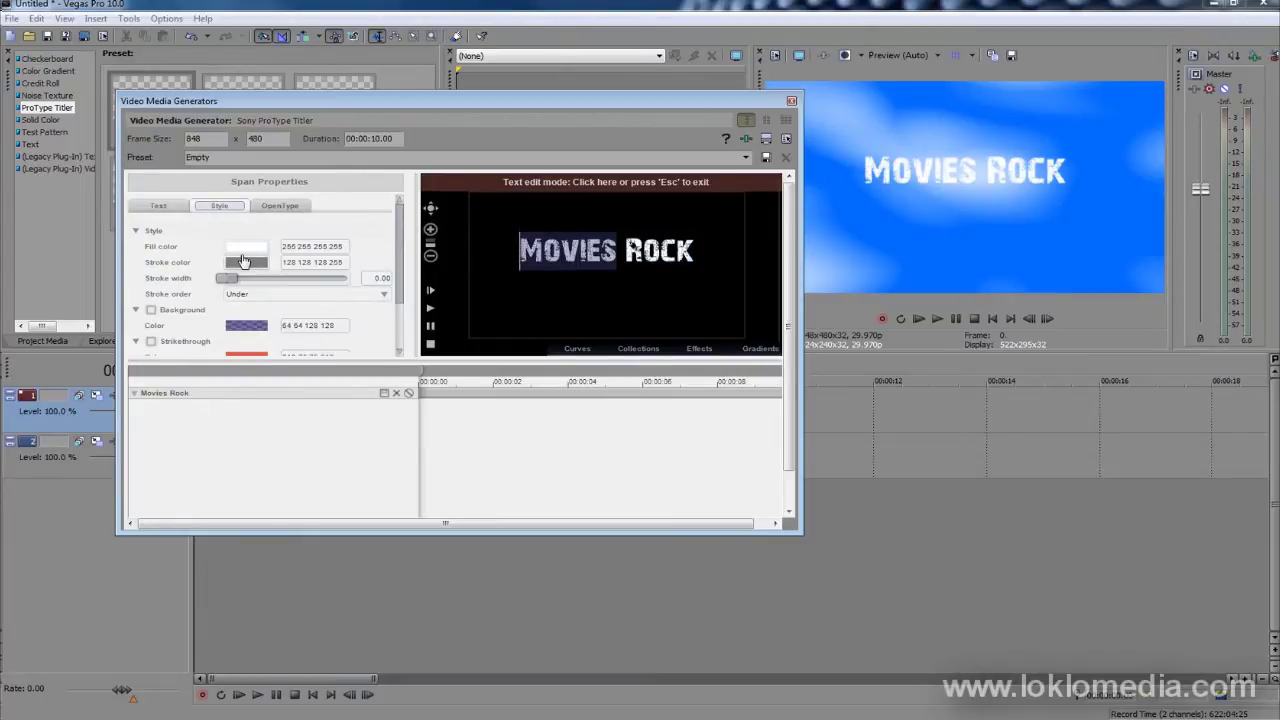
left_click(247, 247)
left_click_drag(430, 297, 361, 300)
left_click(386, 281)
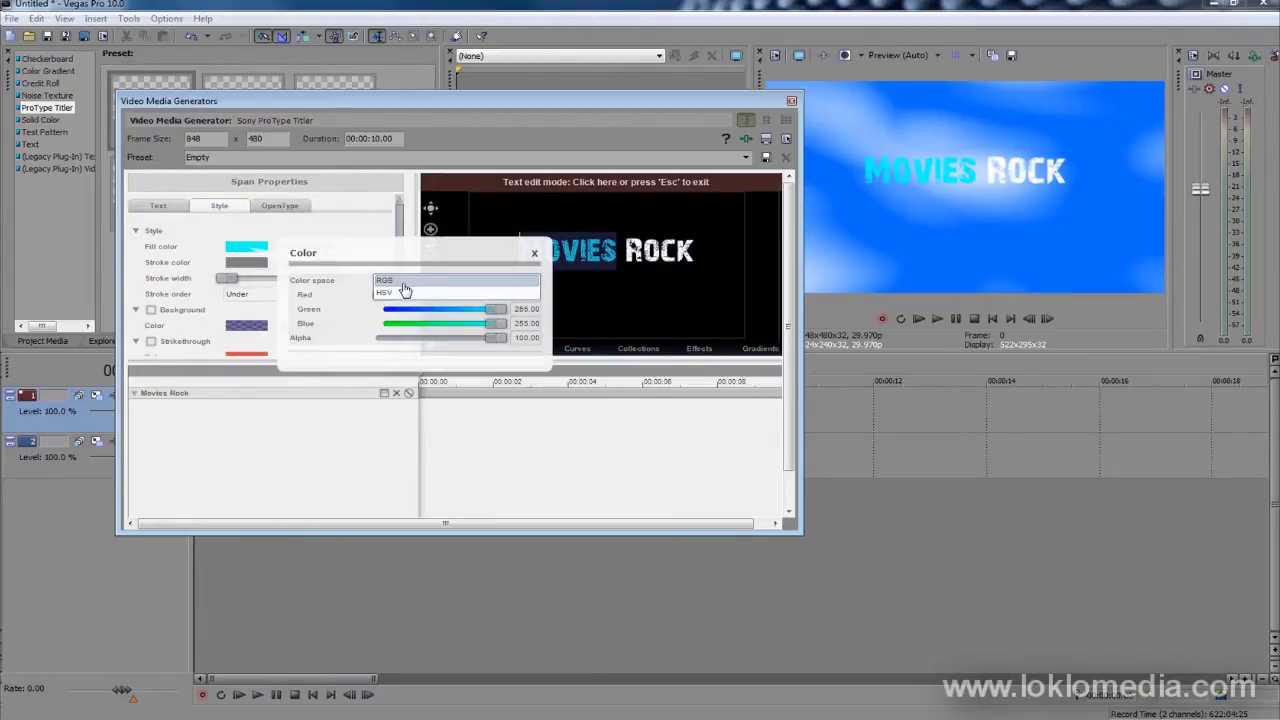
left_click(400, 291)
mouse_move(440, 297)
left_mouse_down()
mouse_move(472, 303)
mouse_move(461, 301)
left_mouse_up()
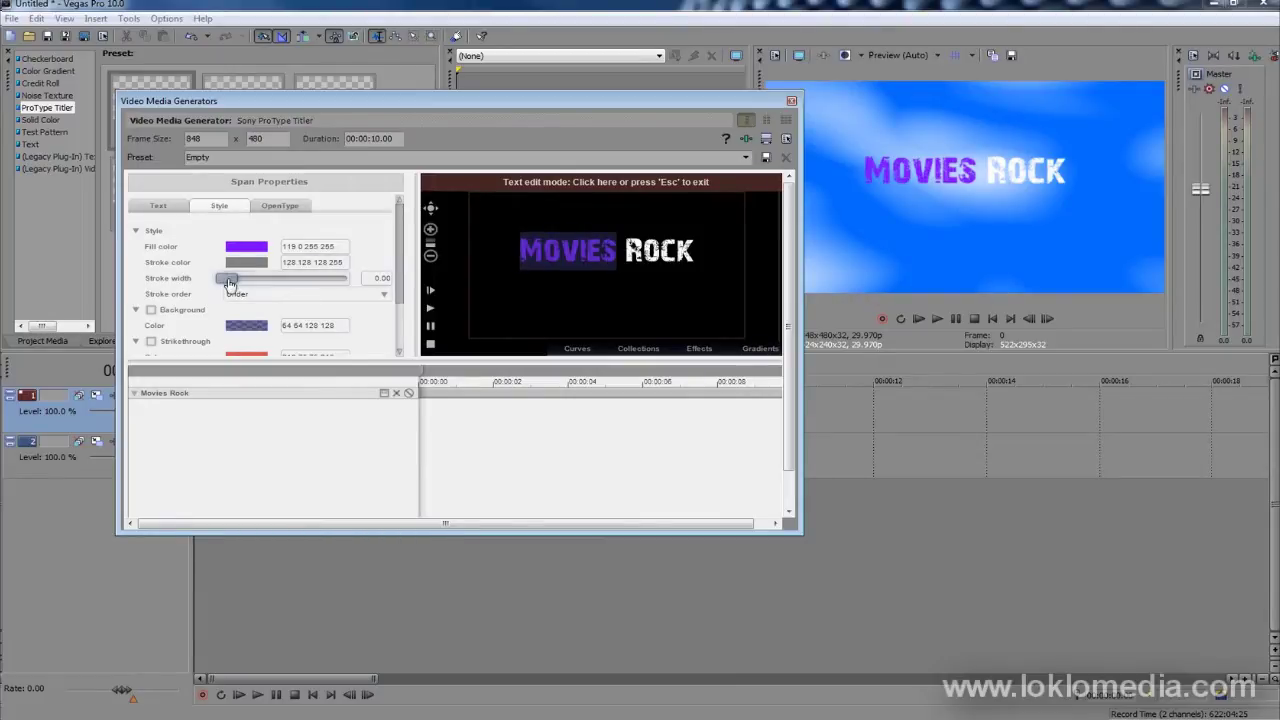
Give MOVIES a black outline about 4.4 wide
left_click_drag(228, 283, 282, 285)
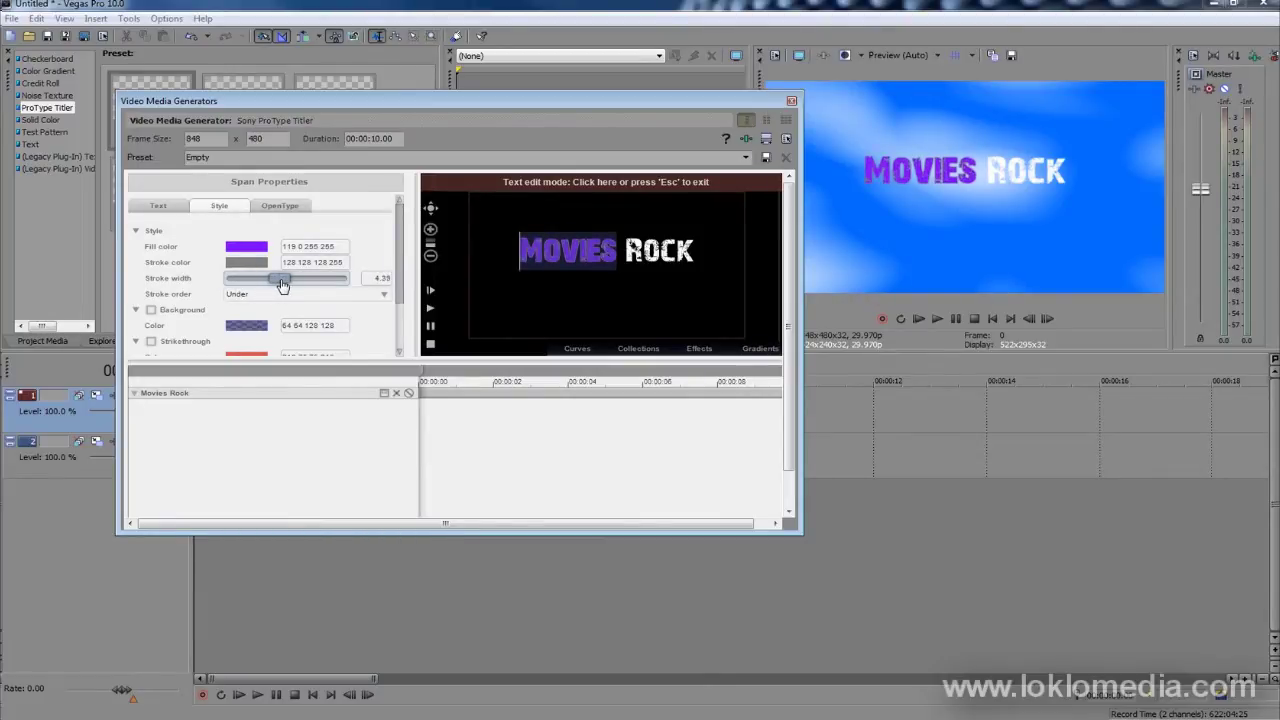
left_click(247, 262)
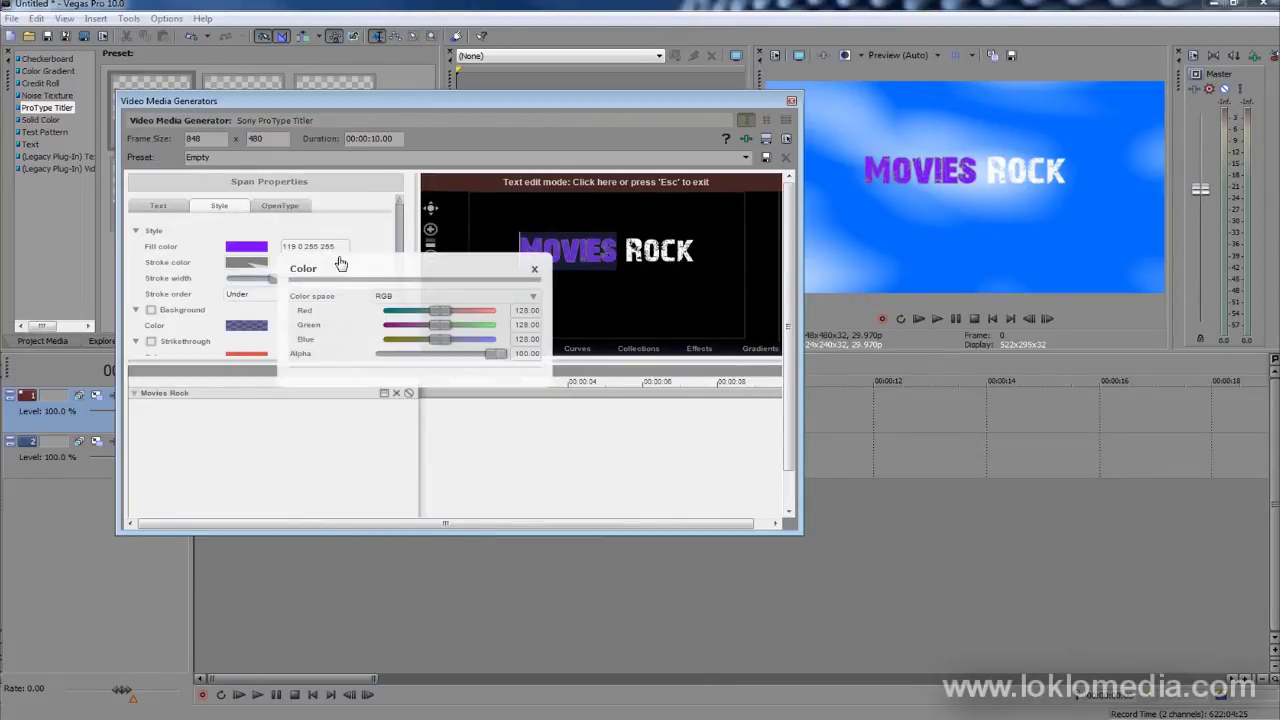
left_click(422, 298)
left_click(414, 311)
left_click_drag(440, 339, 372, 342)
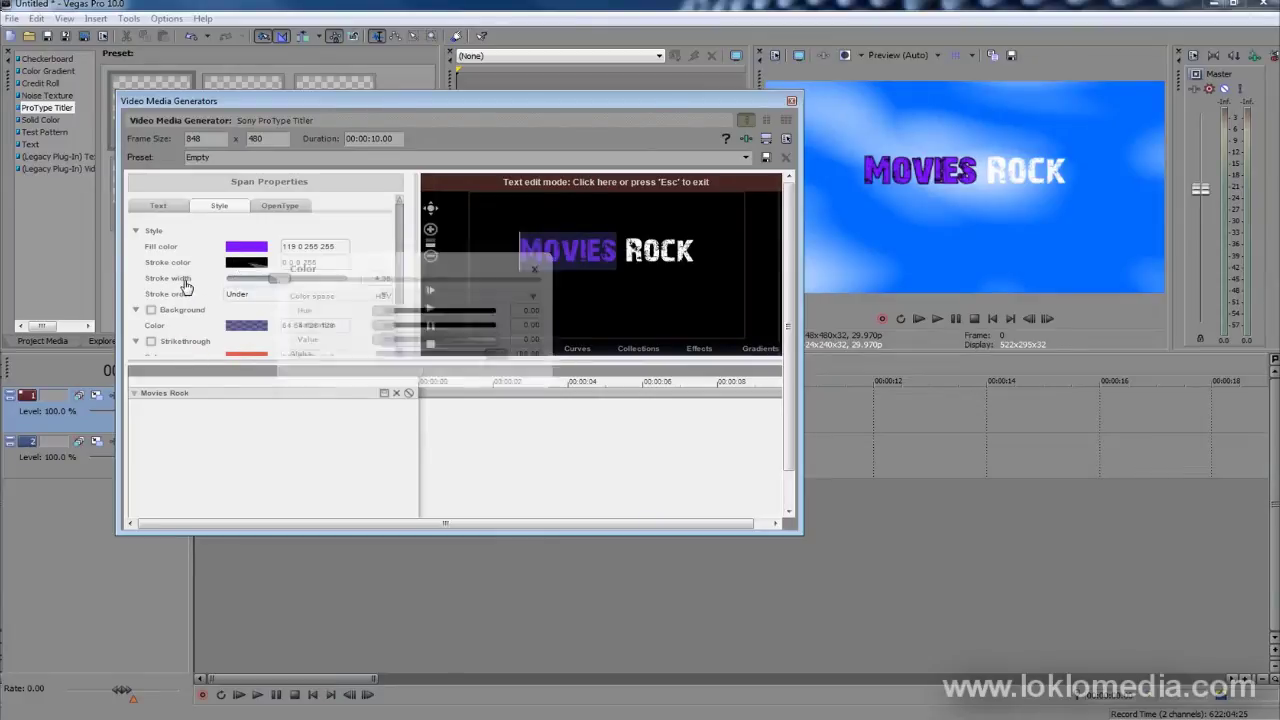
Enlarge MOVIES to font size 5.22
scroll(400, 300, "down", 1)
left_click_drag(400, 300, 398, 347)
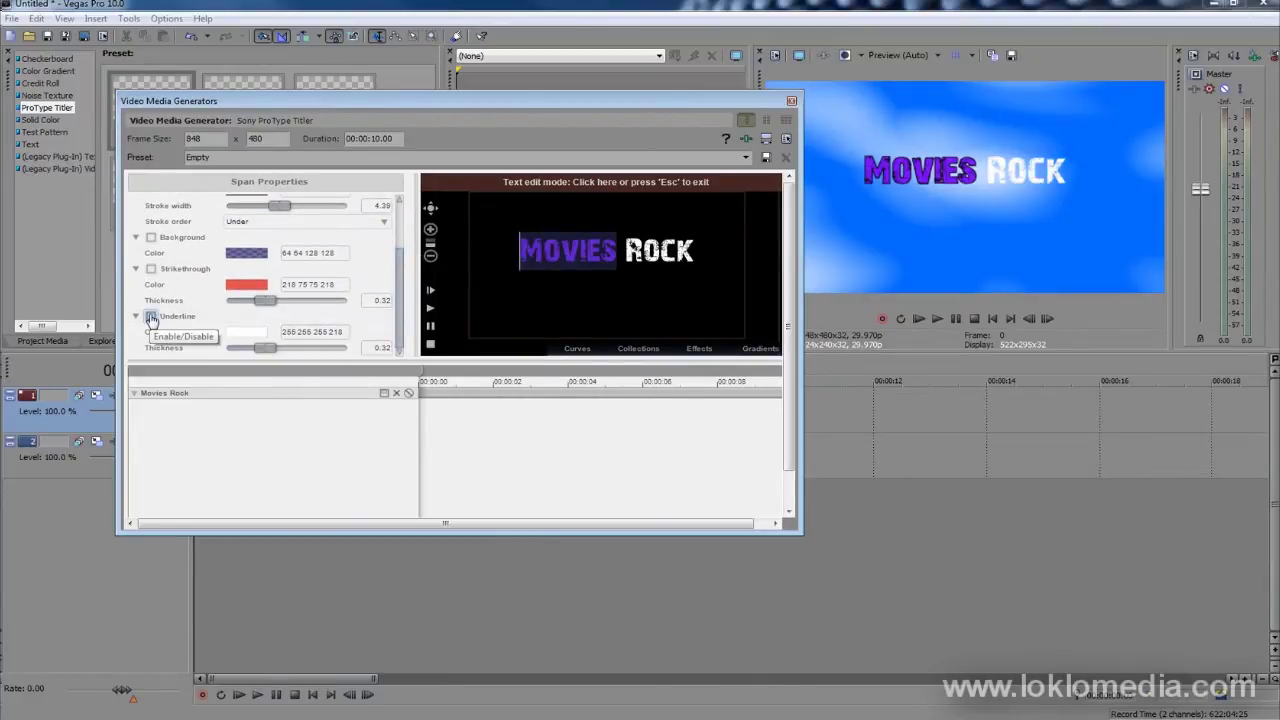
left_click(150, 240)
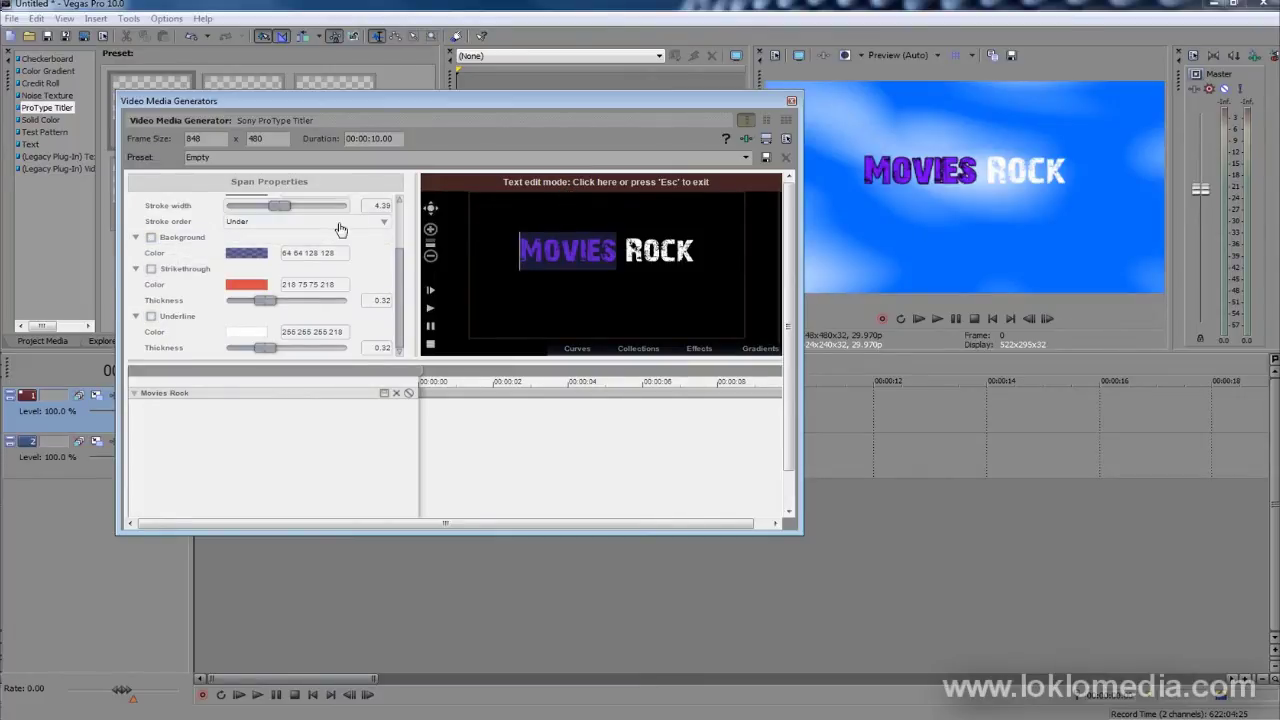
scroll(403, 224, "up", 5)
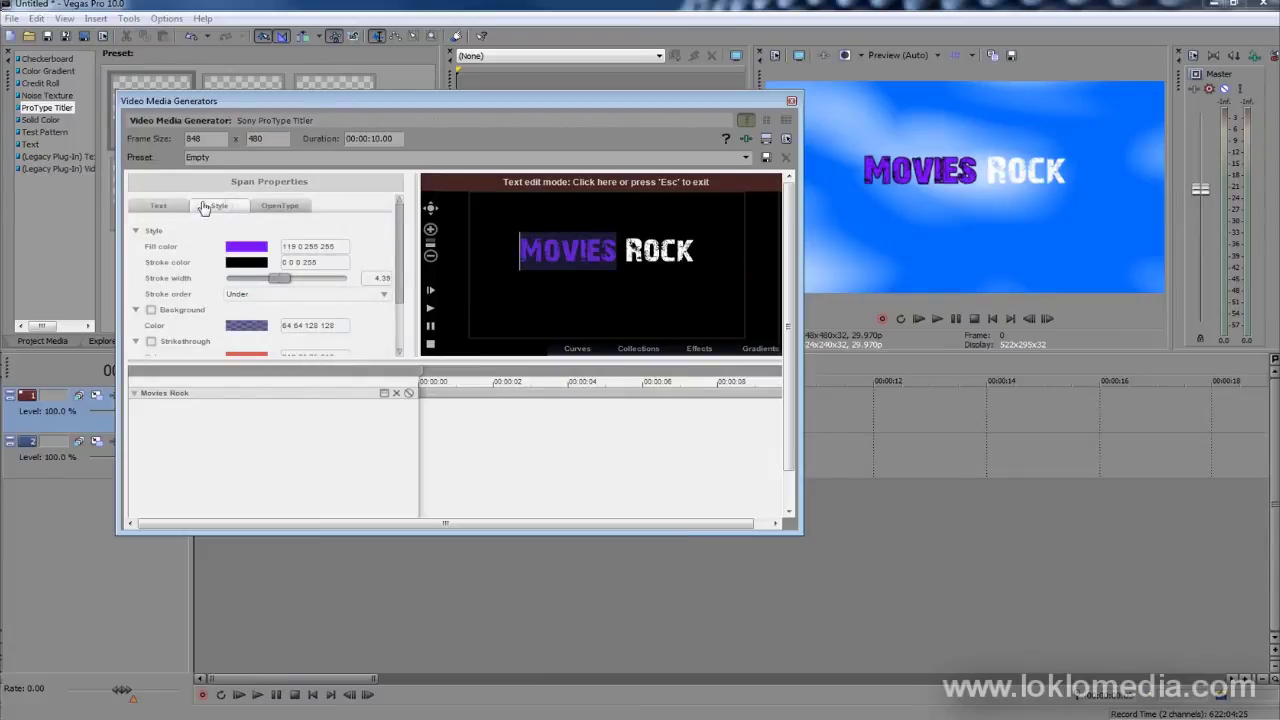
left_click(170, 205)
left_click_drag(267, 249, 291, 251)
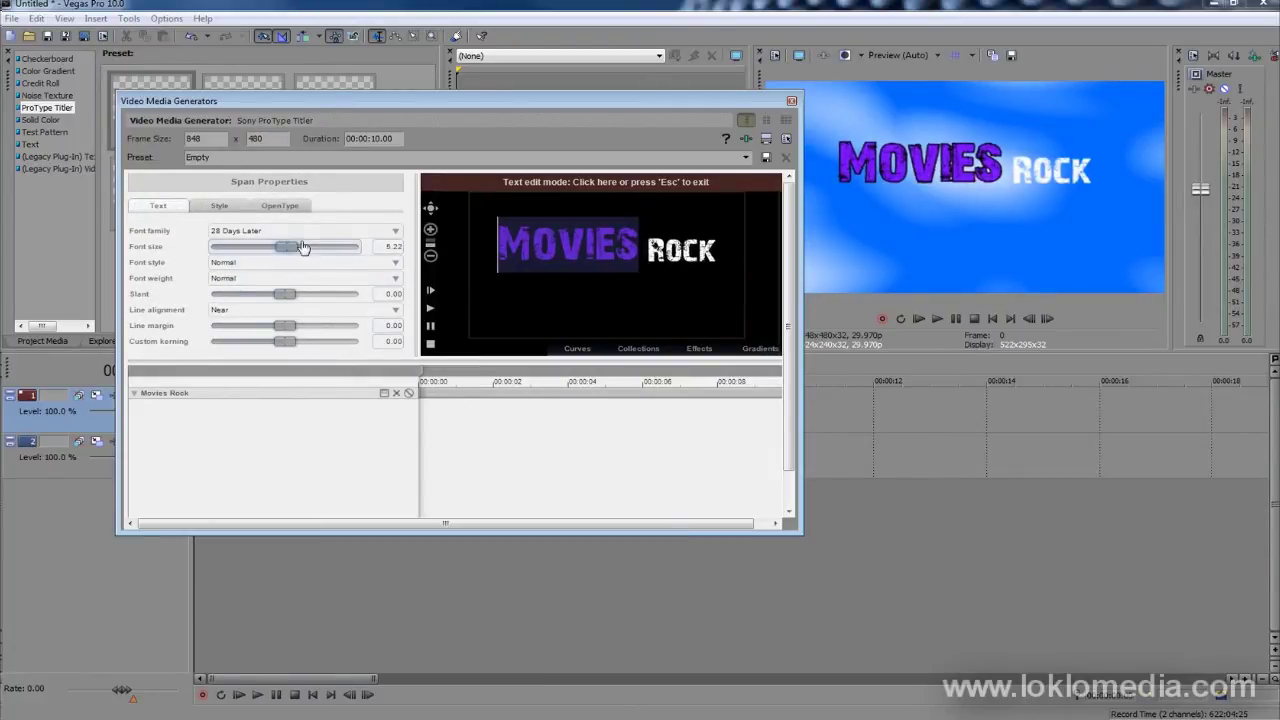
Set the title block's selection type to Character and shrink the selection so the letters vanish
left_click(621, 201)
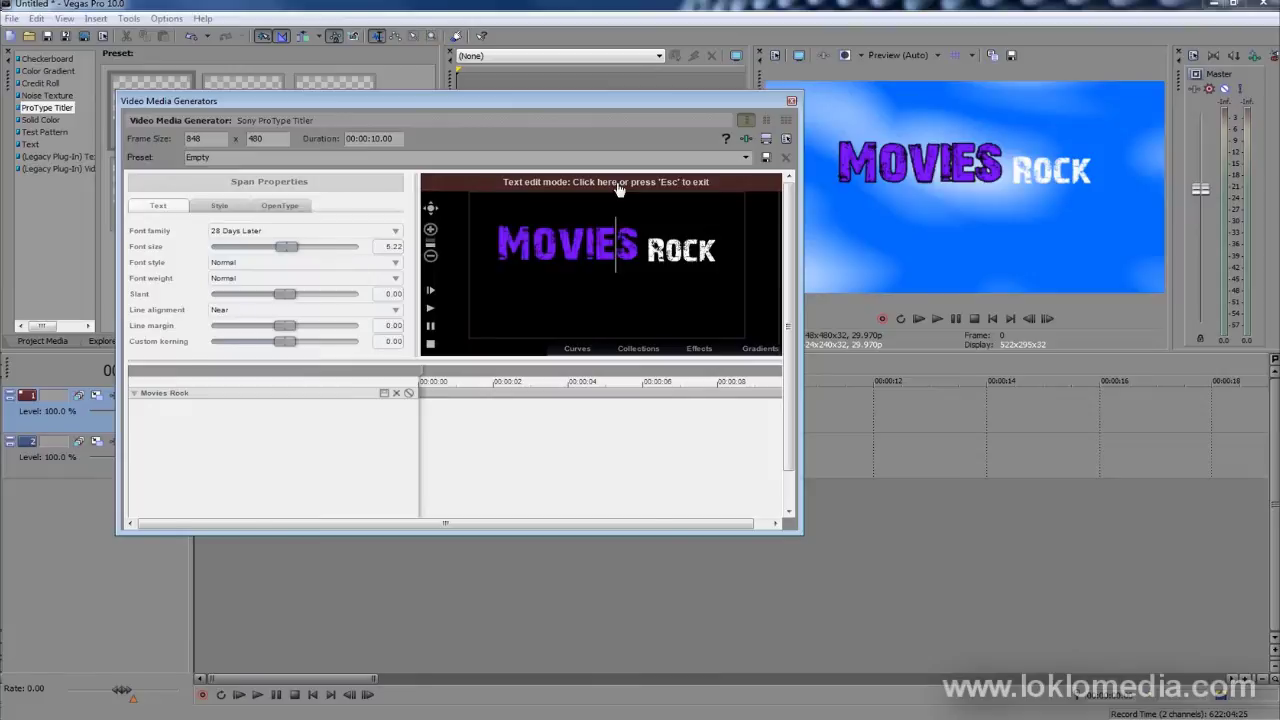
left_click(591, 306)
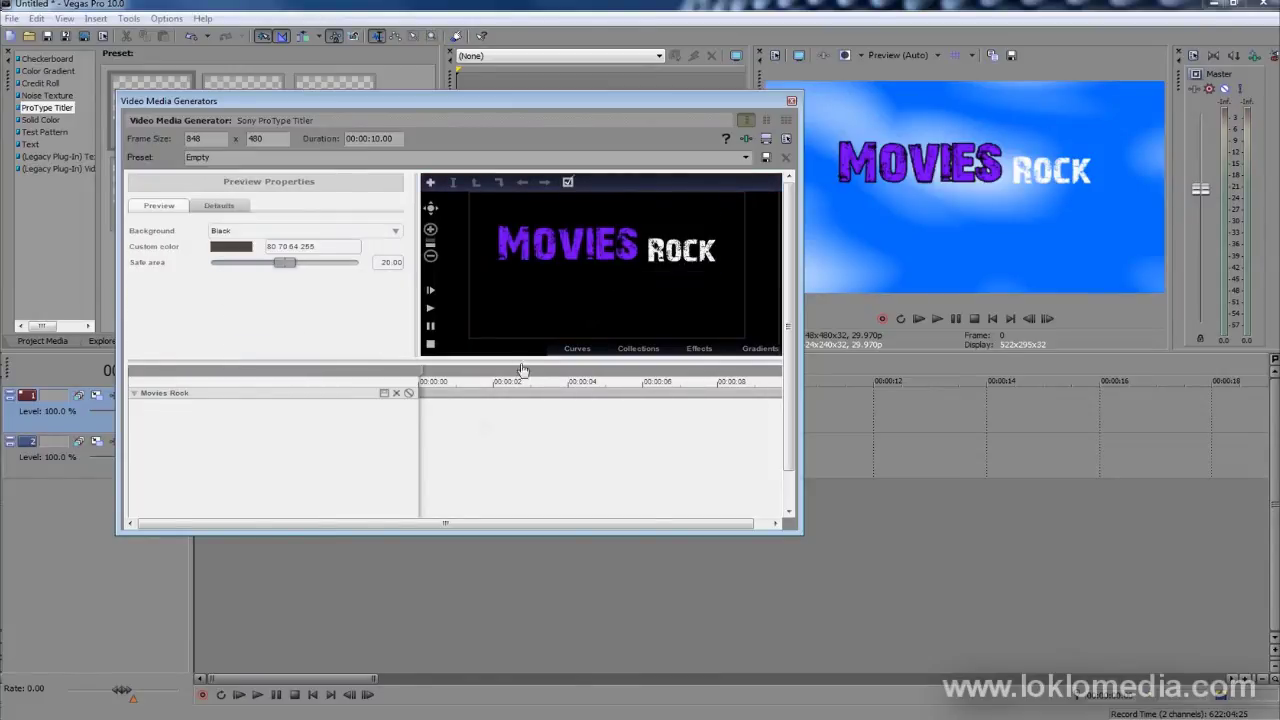
left_click_drag(690, 432, 464, 408)
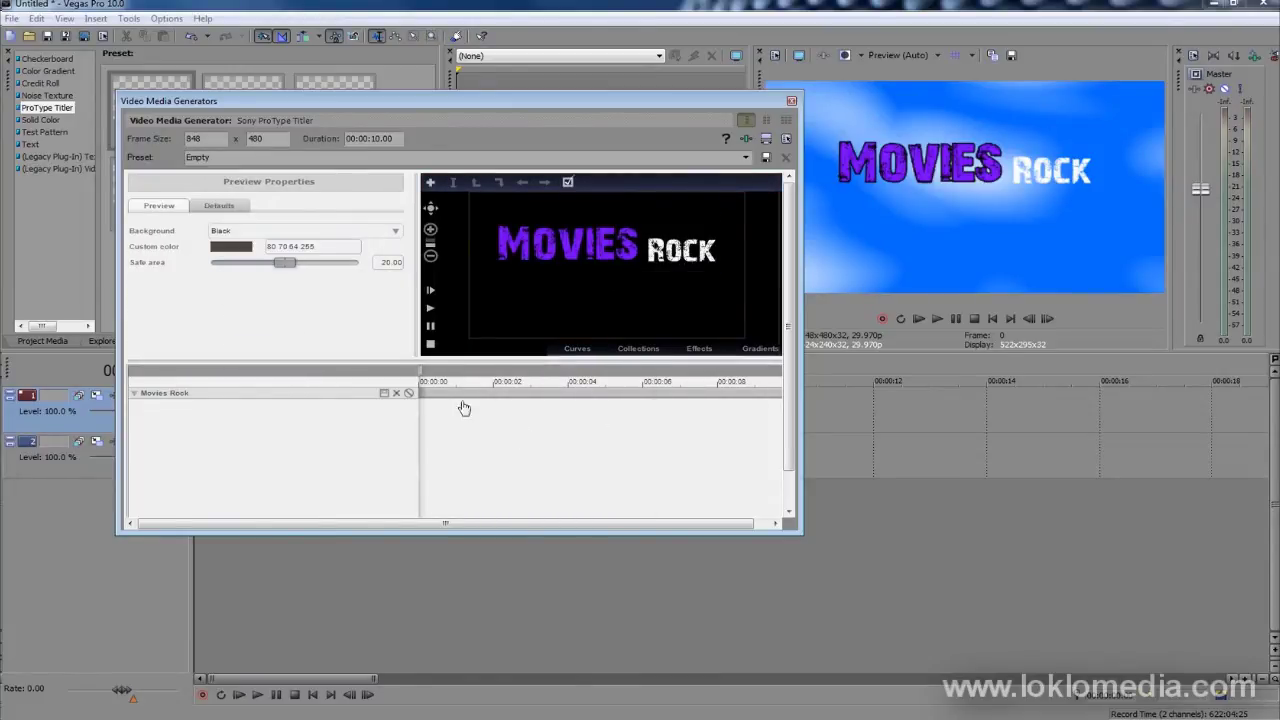
left_click(630, 248)
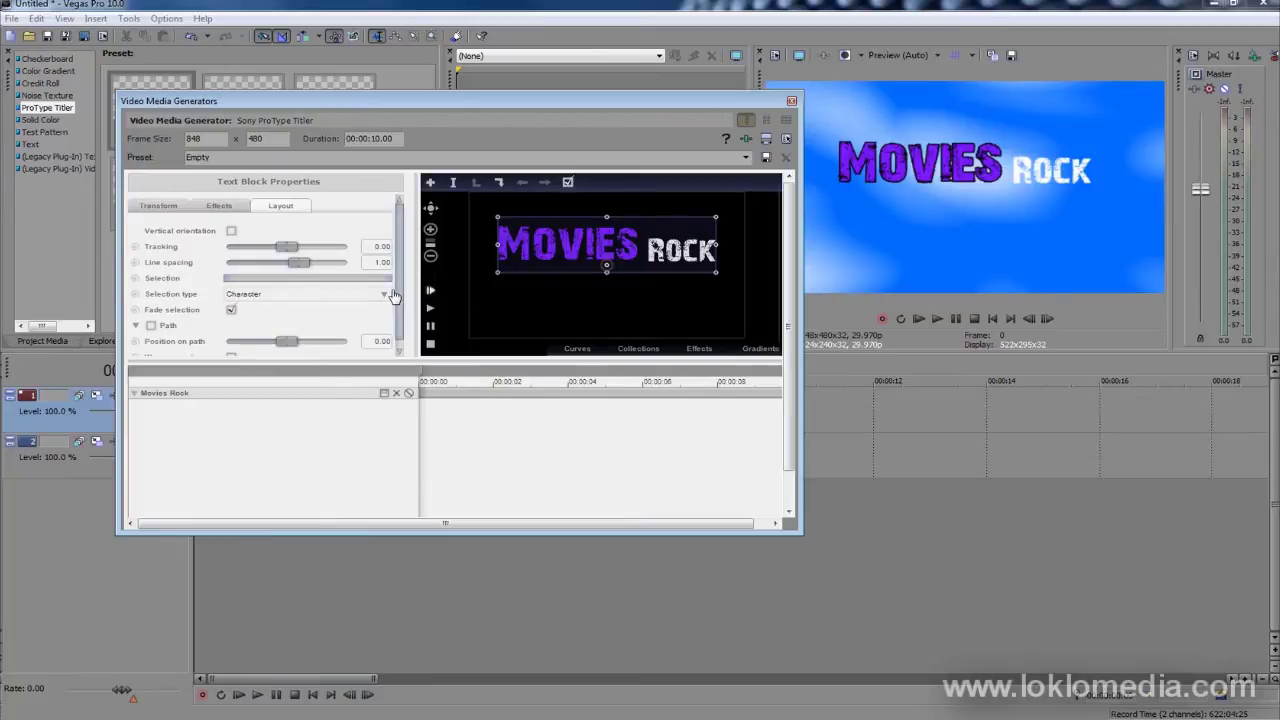
left_click(262, 296)
left_click(270, 308)
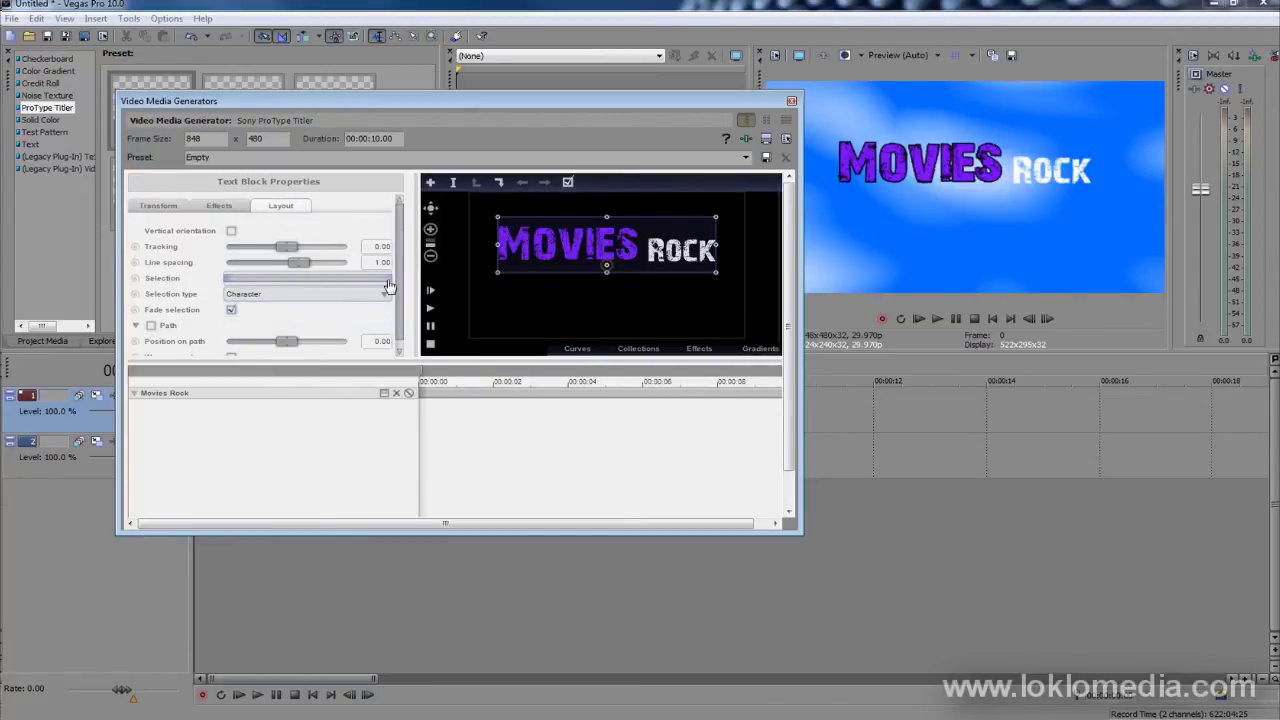
left_click_drag(388, 287, 176, 286)
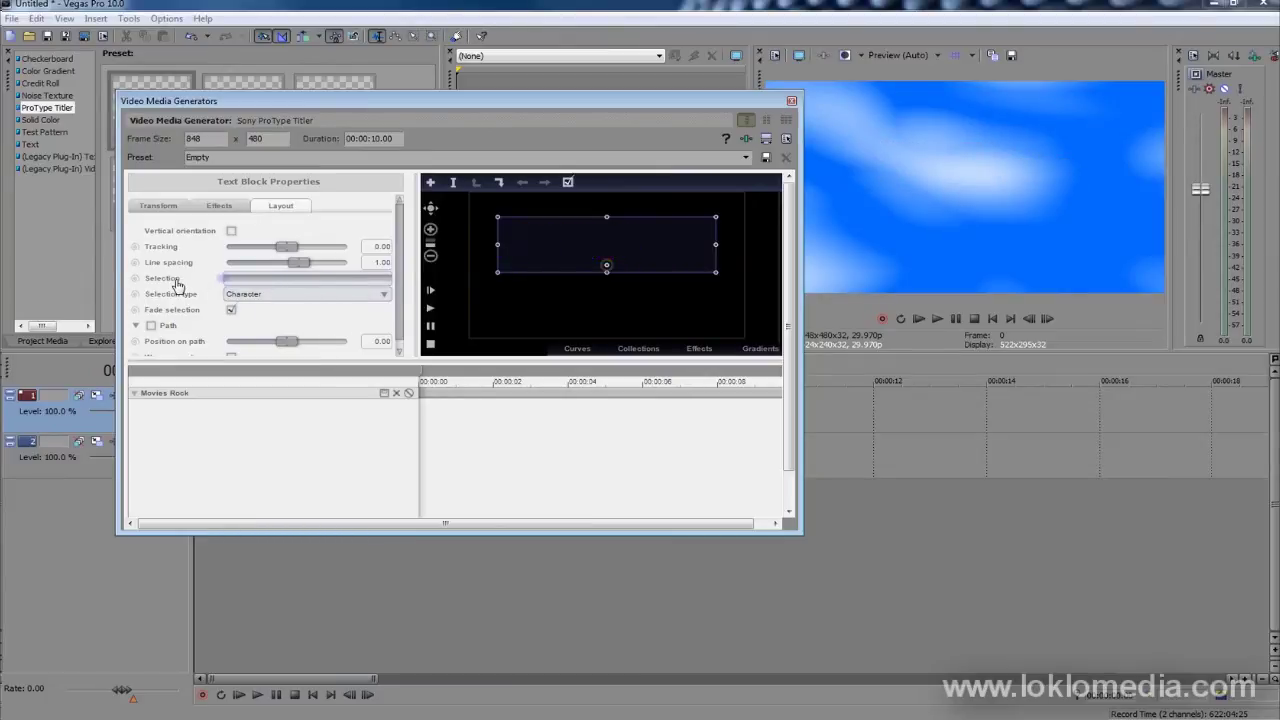
left_click(231, 310)
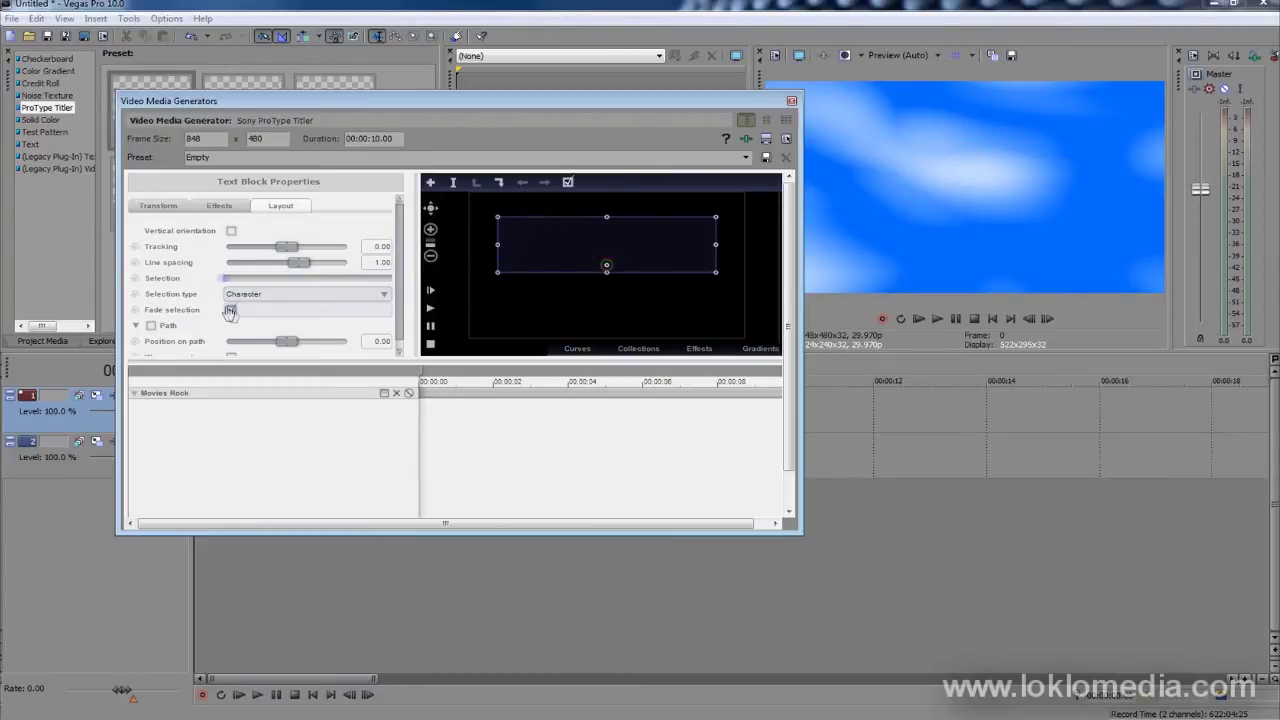
Keyframe the Selection so all letters are revealed by 0:00:04
left_click(447, 425)
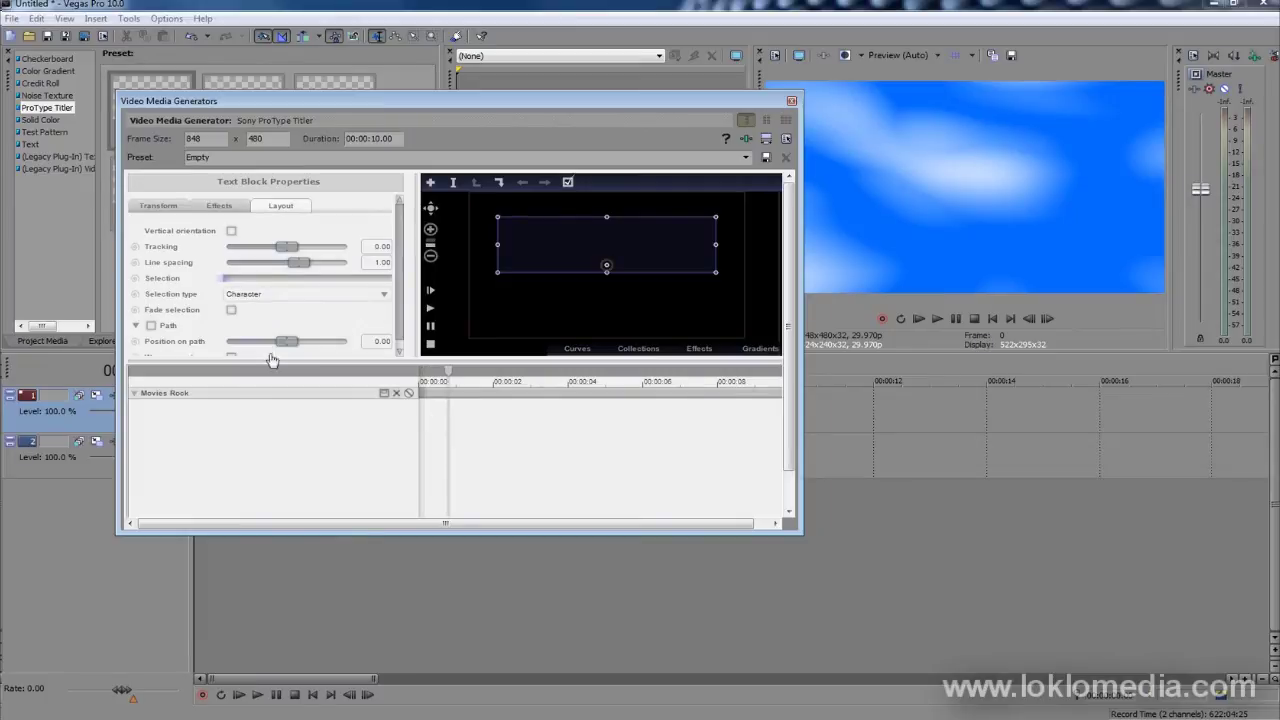
left_click(134, 278)
left_click_drag(450, 441, 570, 442)
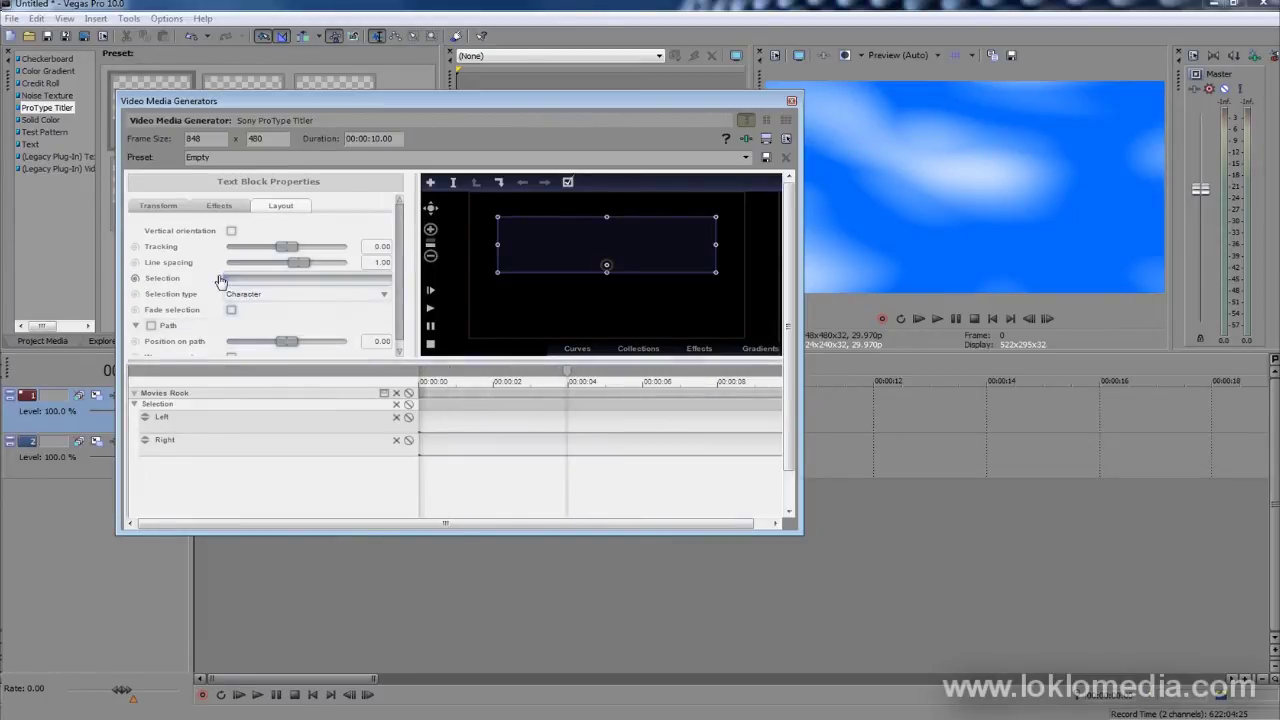
left_click_drag(219, 284, 401, 290)
Preview the letter-by-letter reveal, turning Fade selection back on
left_click_drag(555, 470, 394, 460)
key("space")
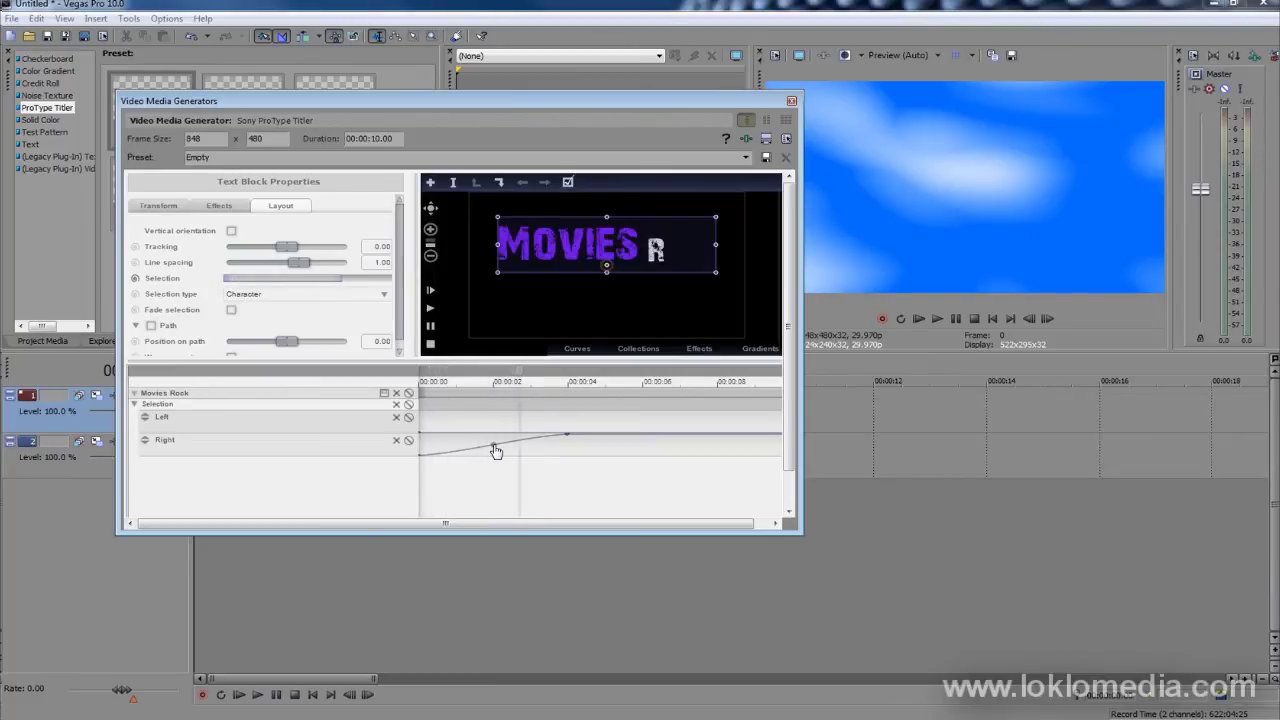
key("space")
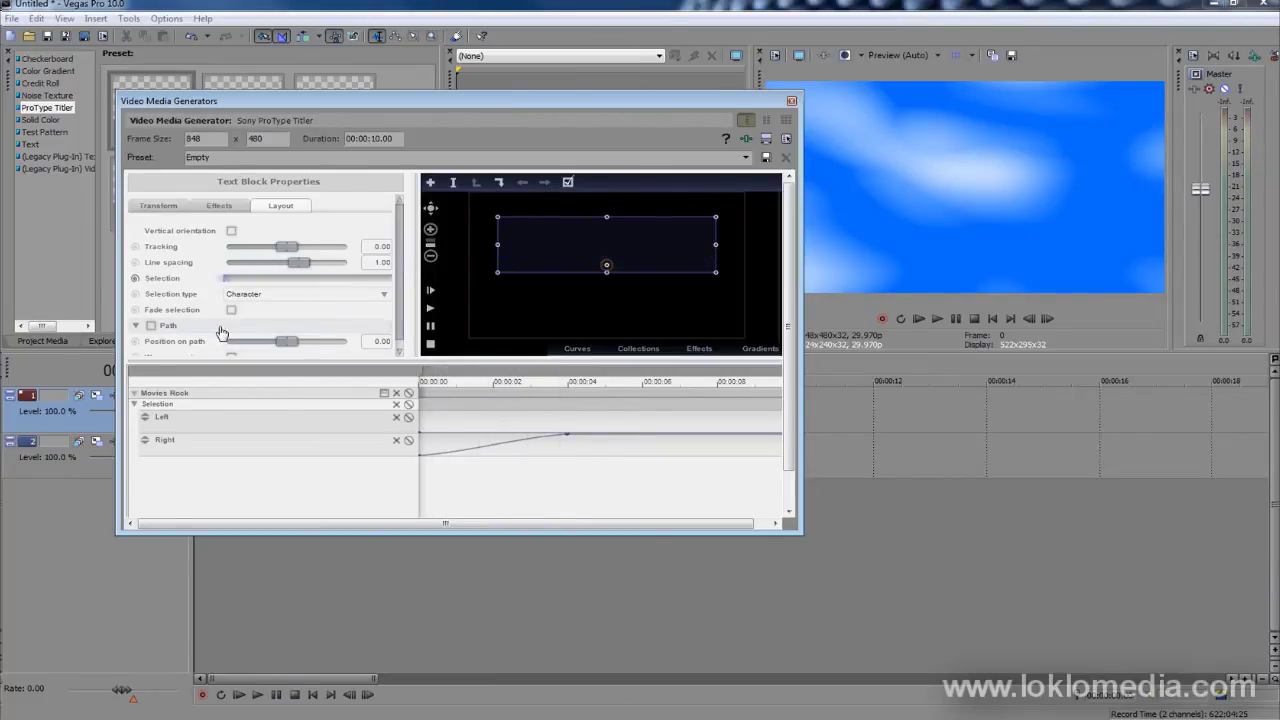
left_click(231, 309)
key("space")
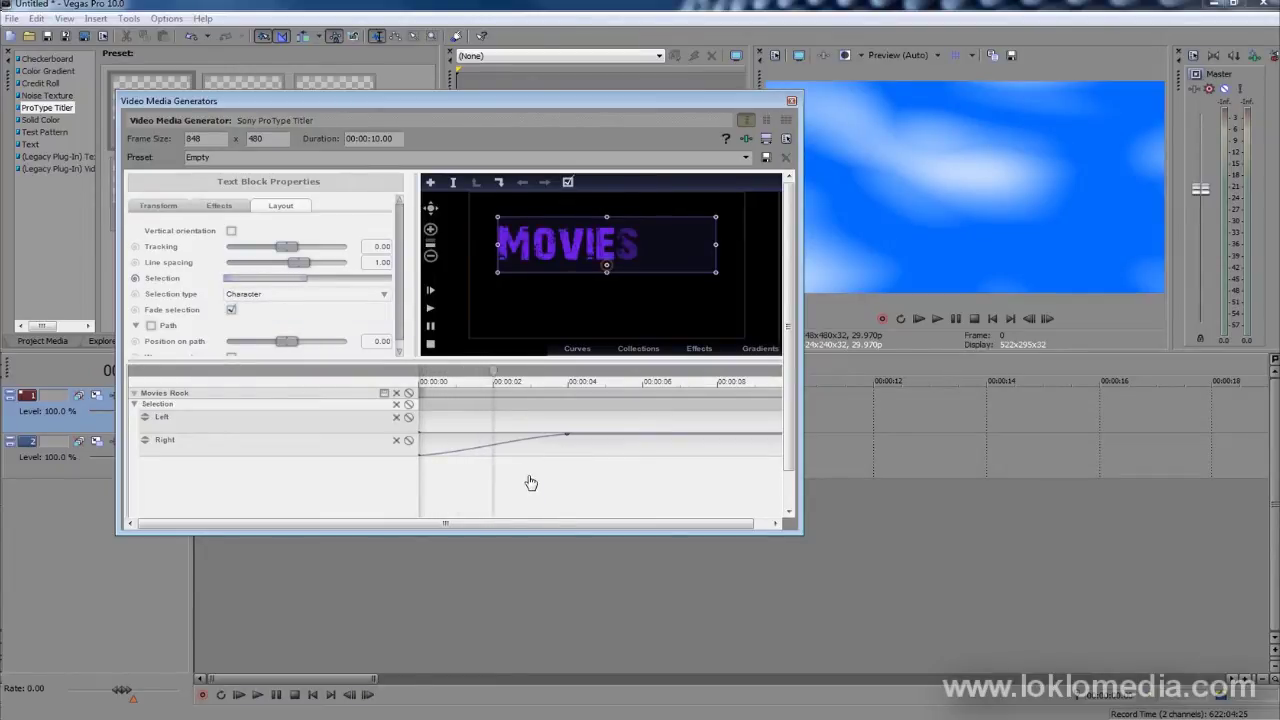
key("space")
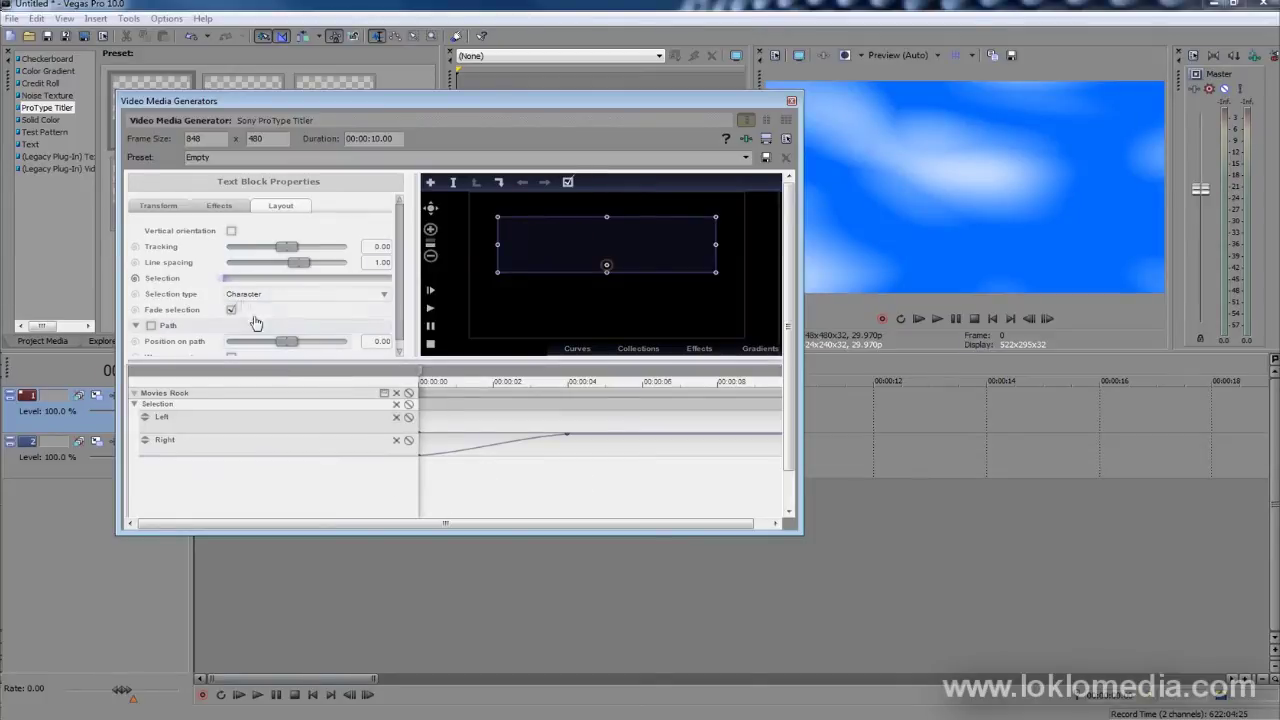
left_click(166, 206)
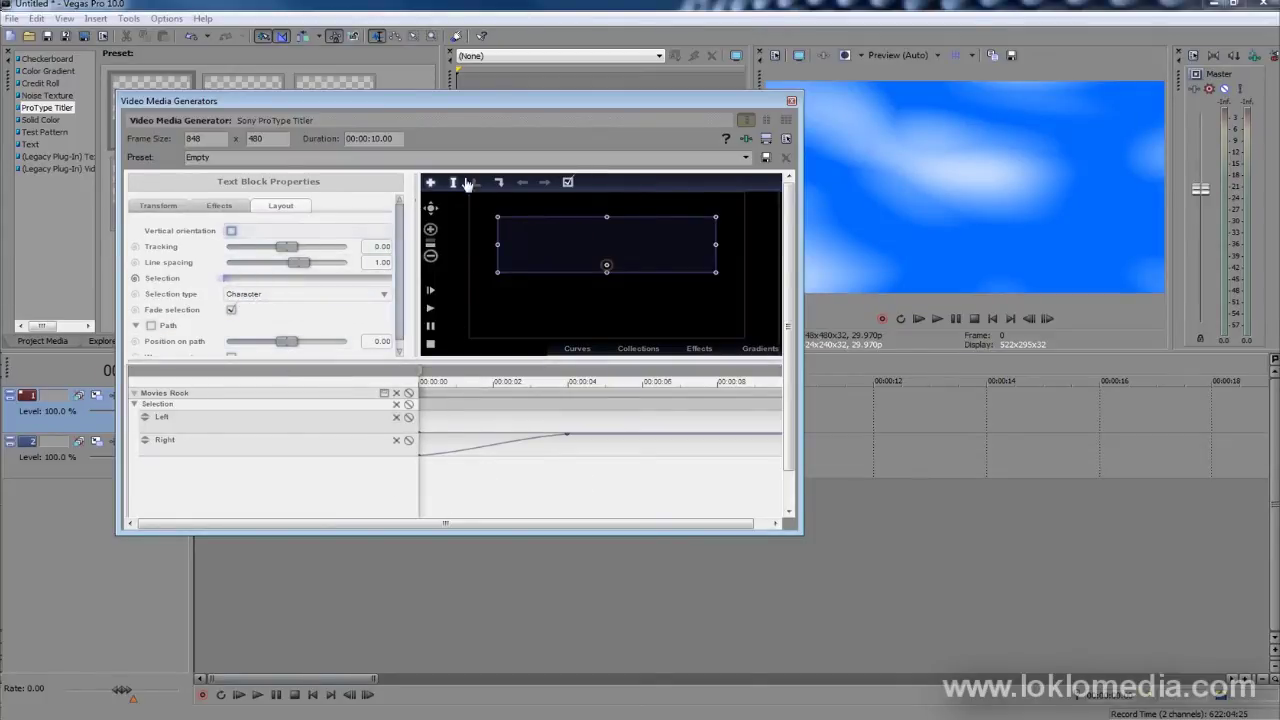
Select only the word MOVIES and show its Word Properties Transform settings
left_click(499, 182)
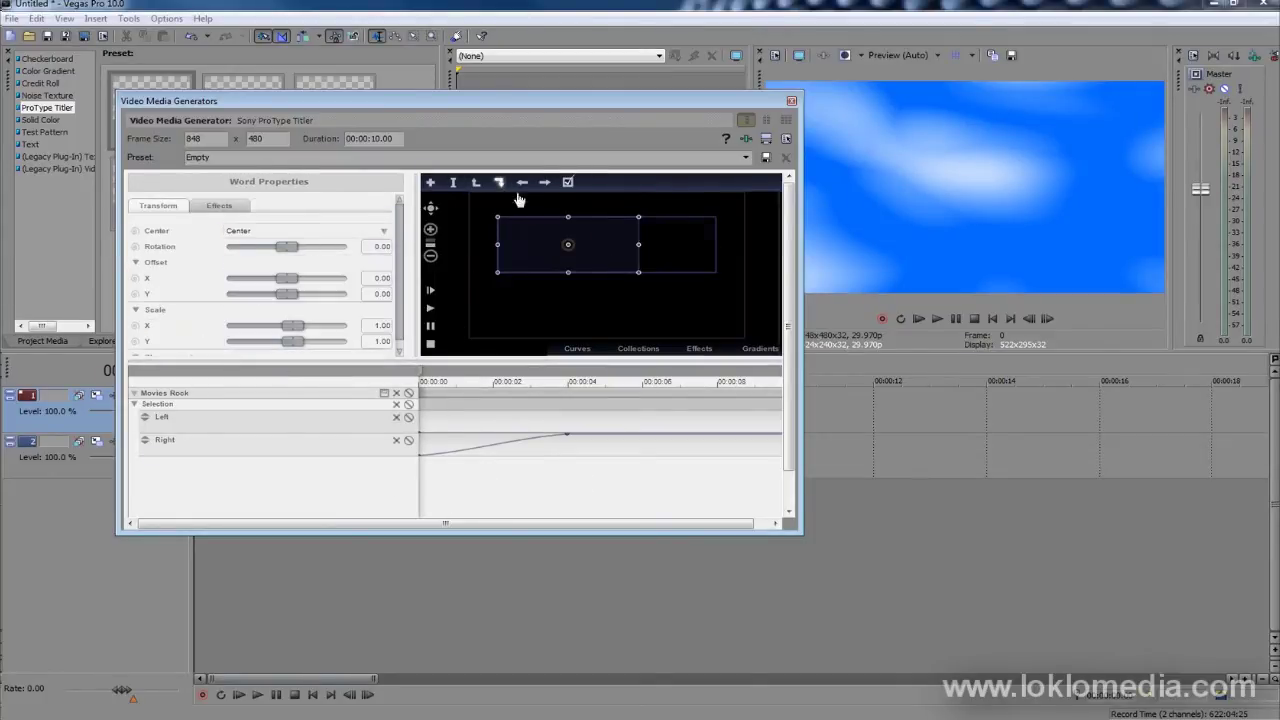
double_click(515, 262)
left_click_drag(527, 258, 503, 252)
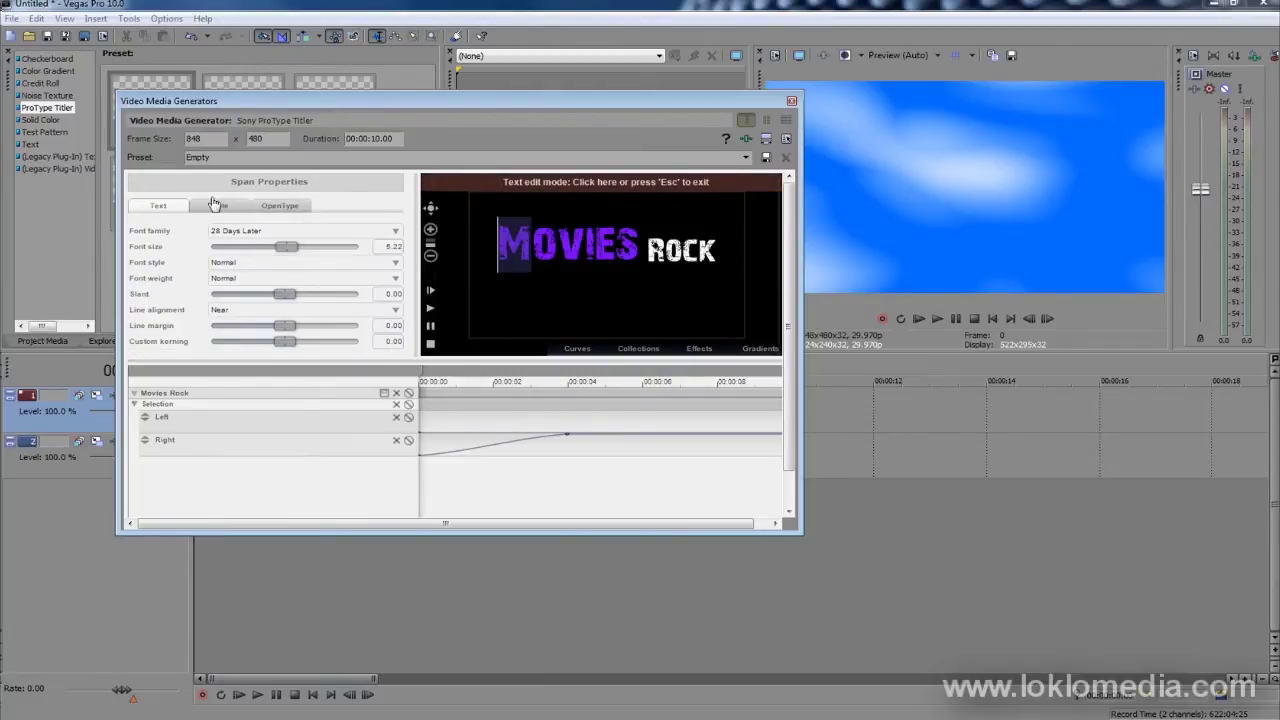
left_click(533, 188)
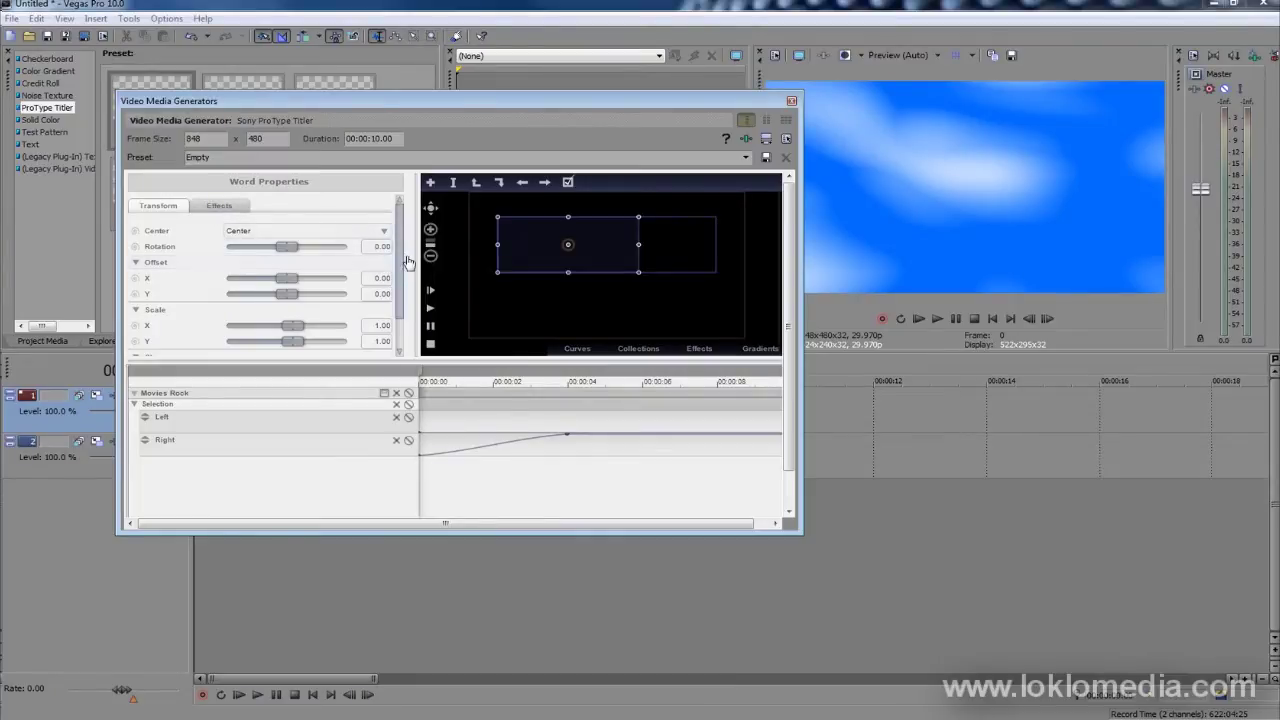
left_click(220, 209)
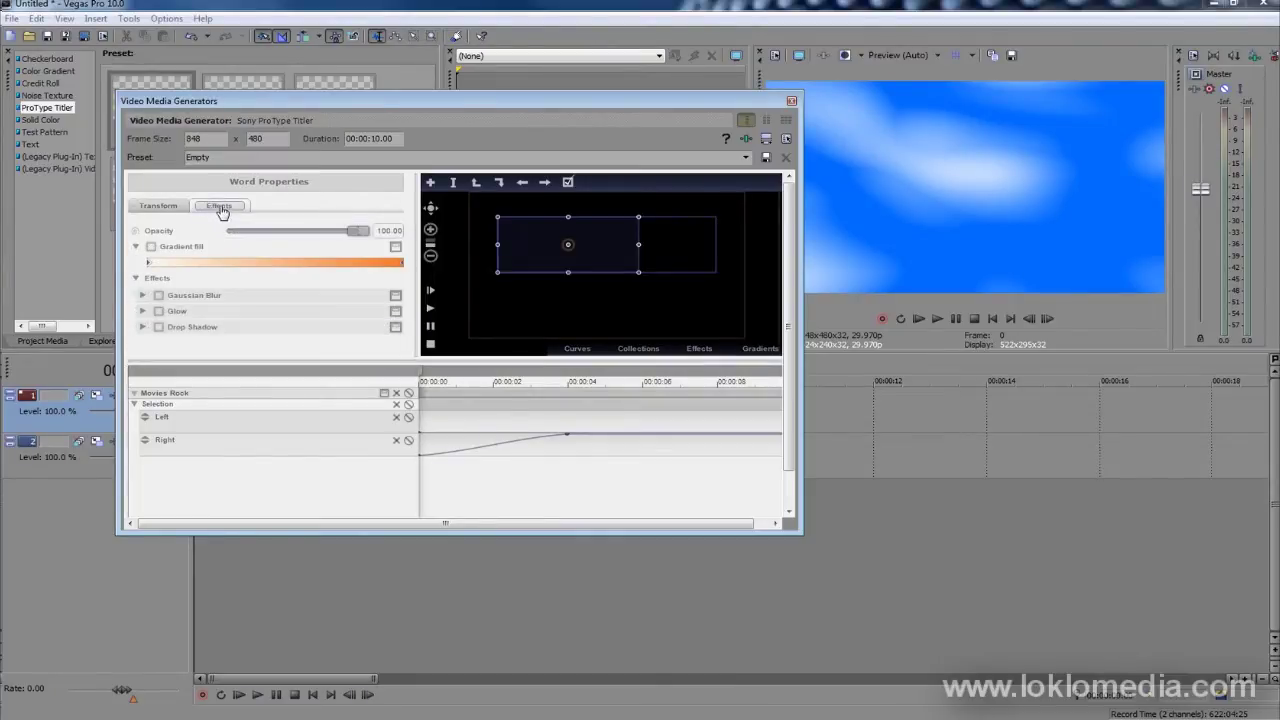
left_click(157, 207)
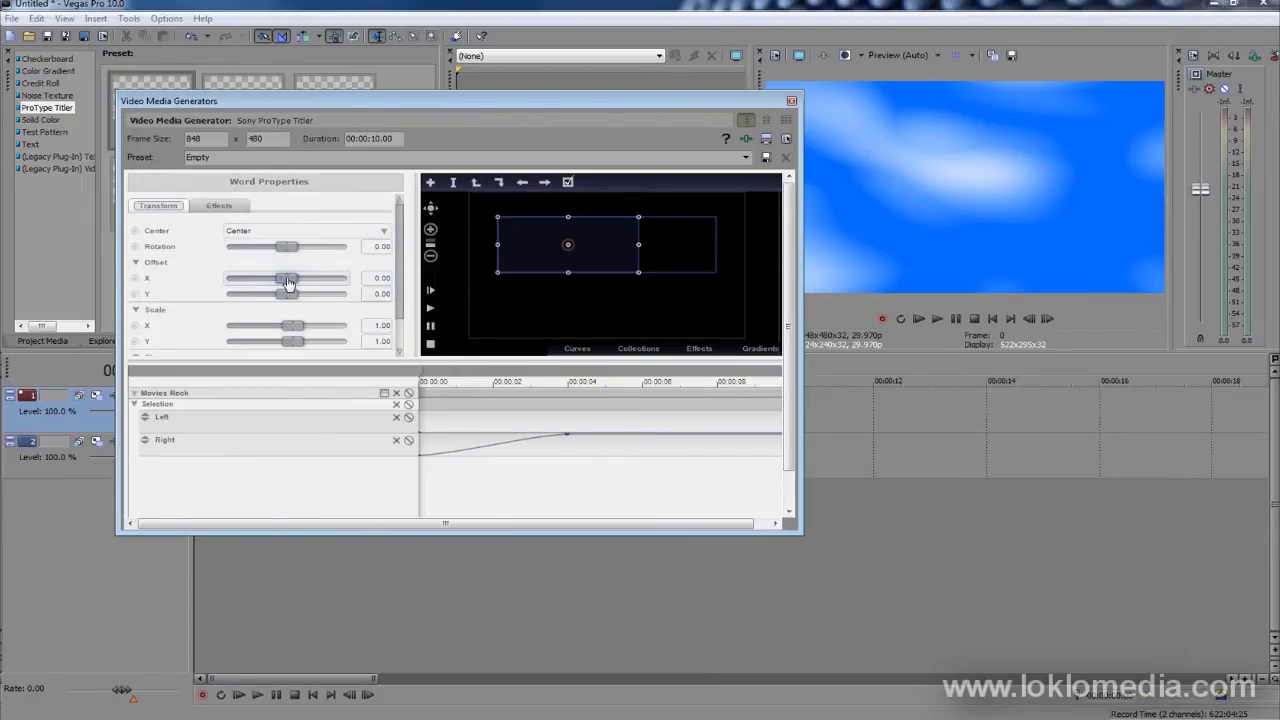
Keyframe MOVIES' Scale X and Y at about 2.78 and 2.66 at the start
left_click(135, 325)
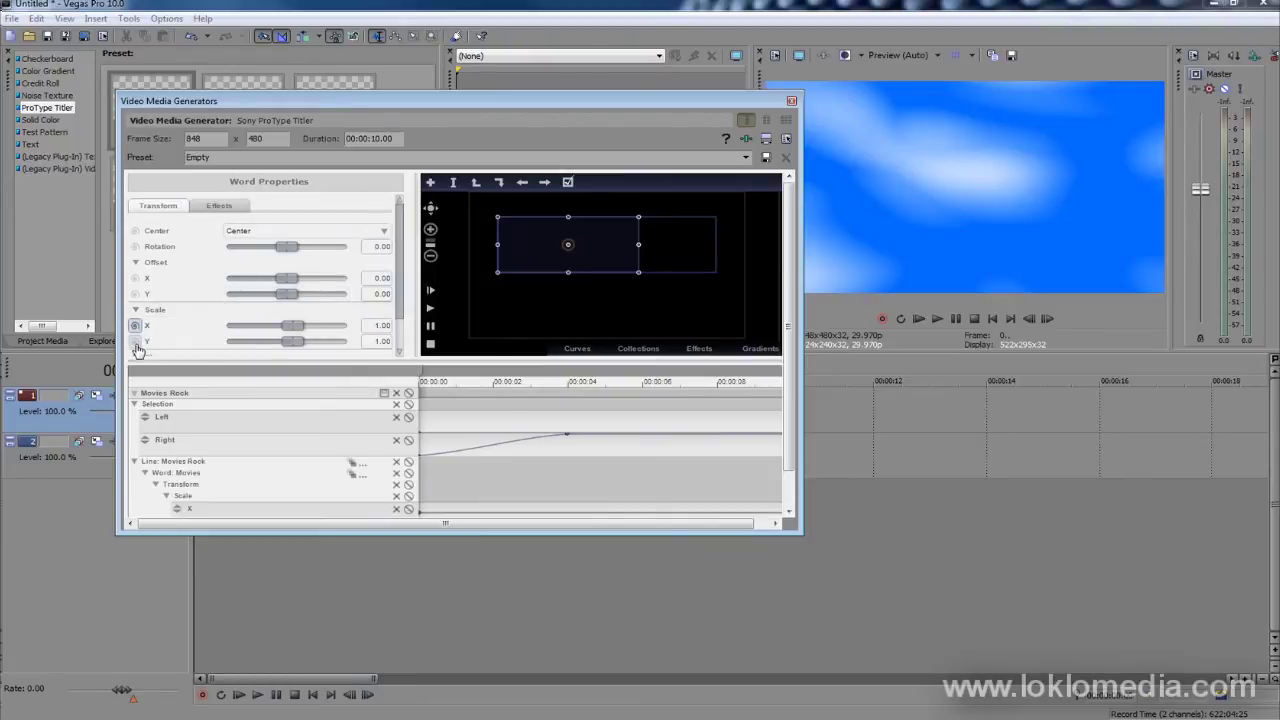
left_click(135, 341)
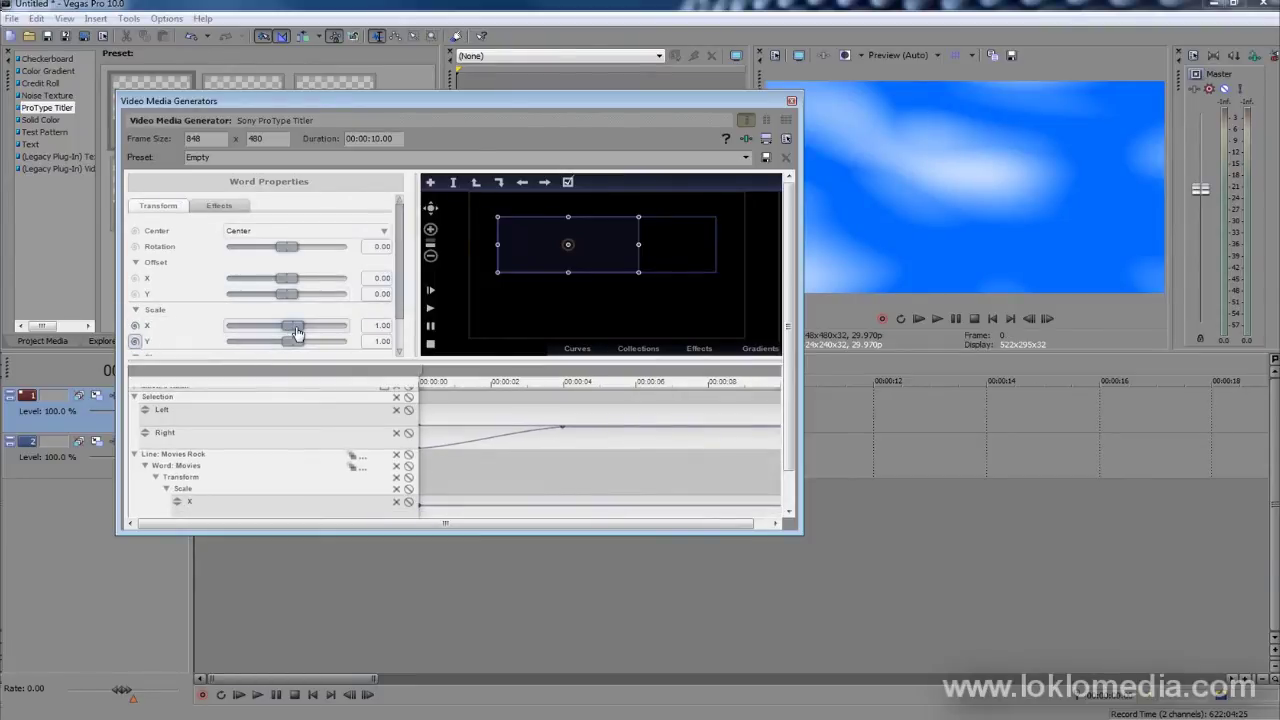
left_click_drag(296, 332, 313, 346)
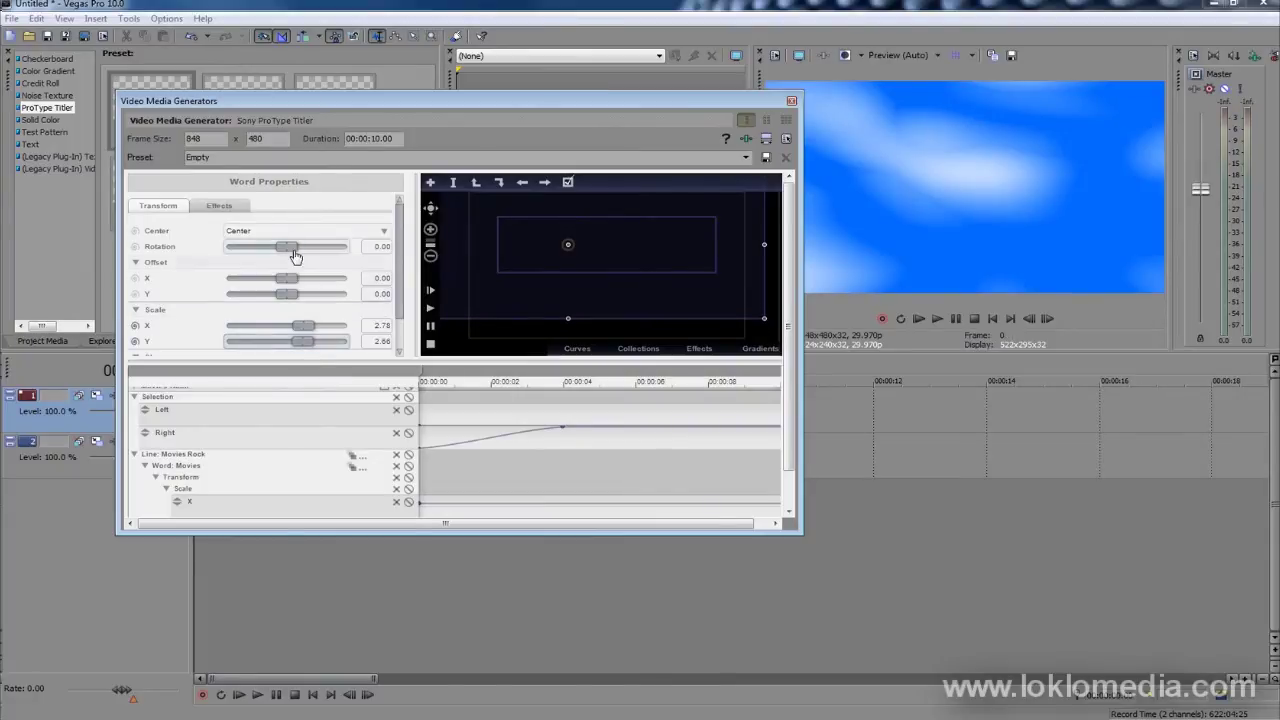
scroll(292, 295, "down", 1)
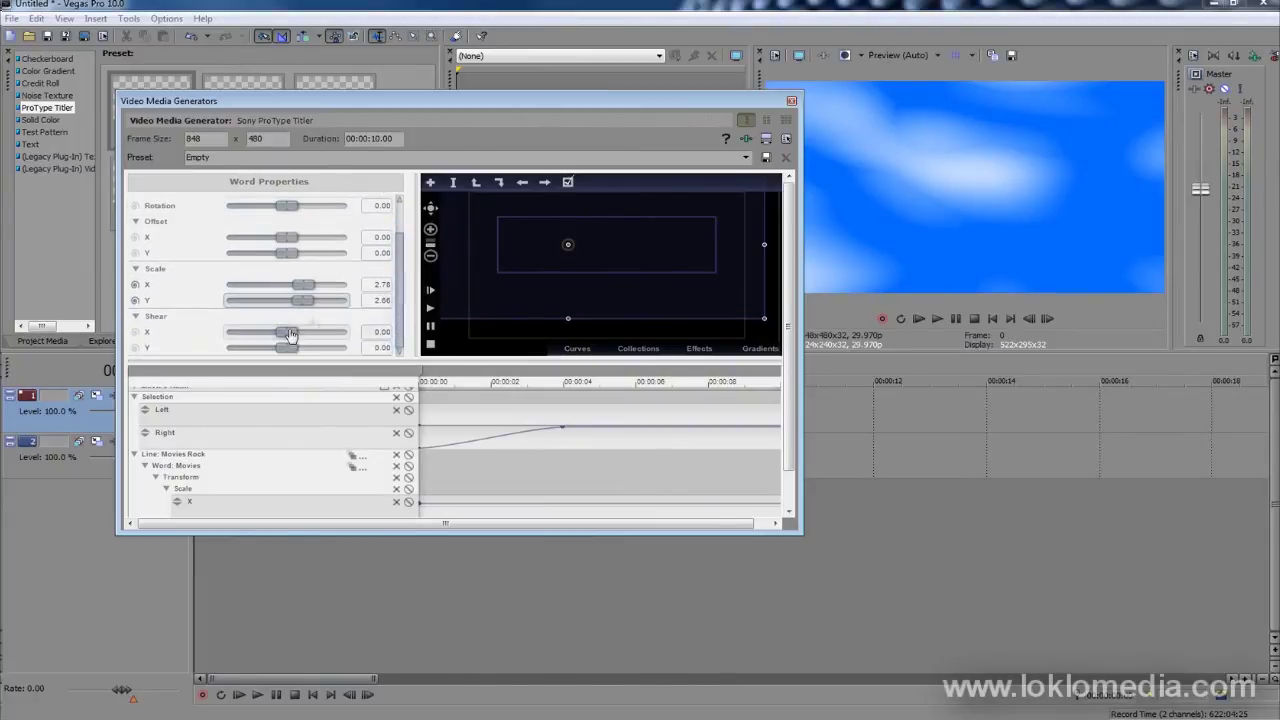
scroll(398, 238, "up", 1)
Fade MOVIES from opacity 0 at the start to 100 about one second in
left_click(220, 205)
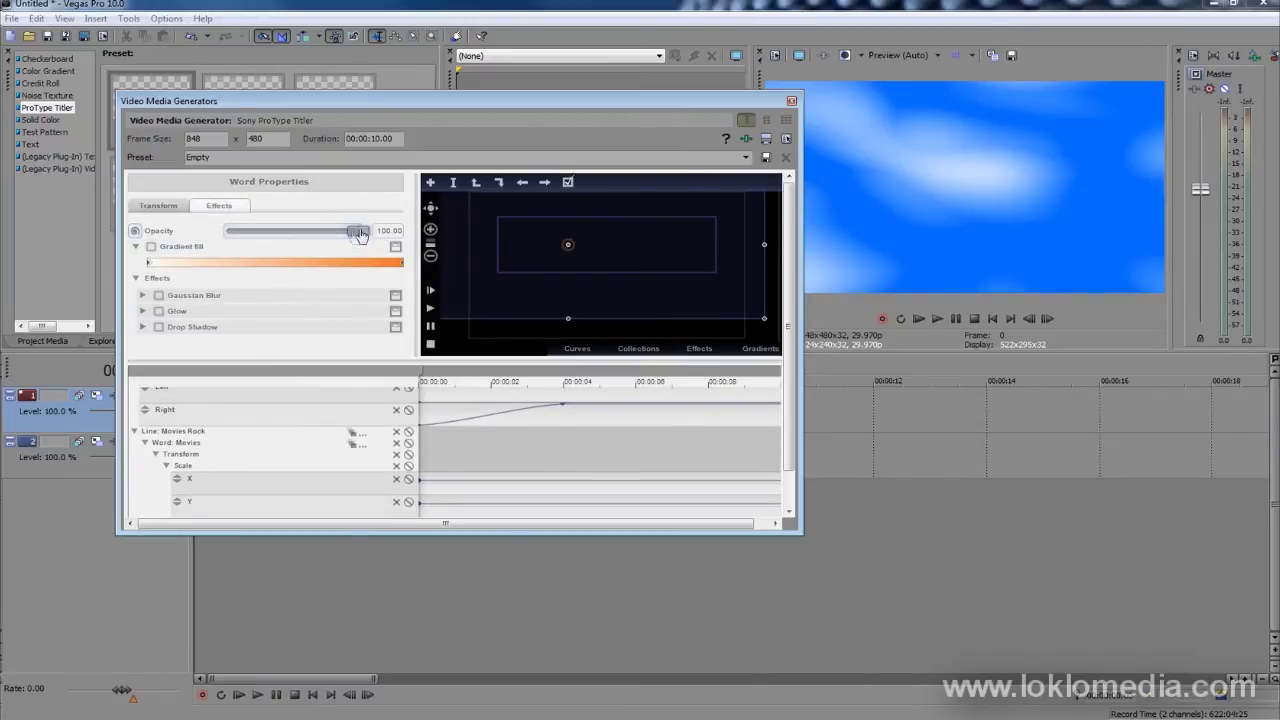
left_click_drag(359, 235, 213, 239)
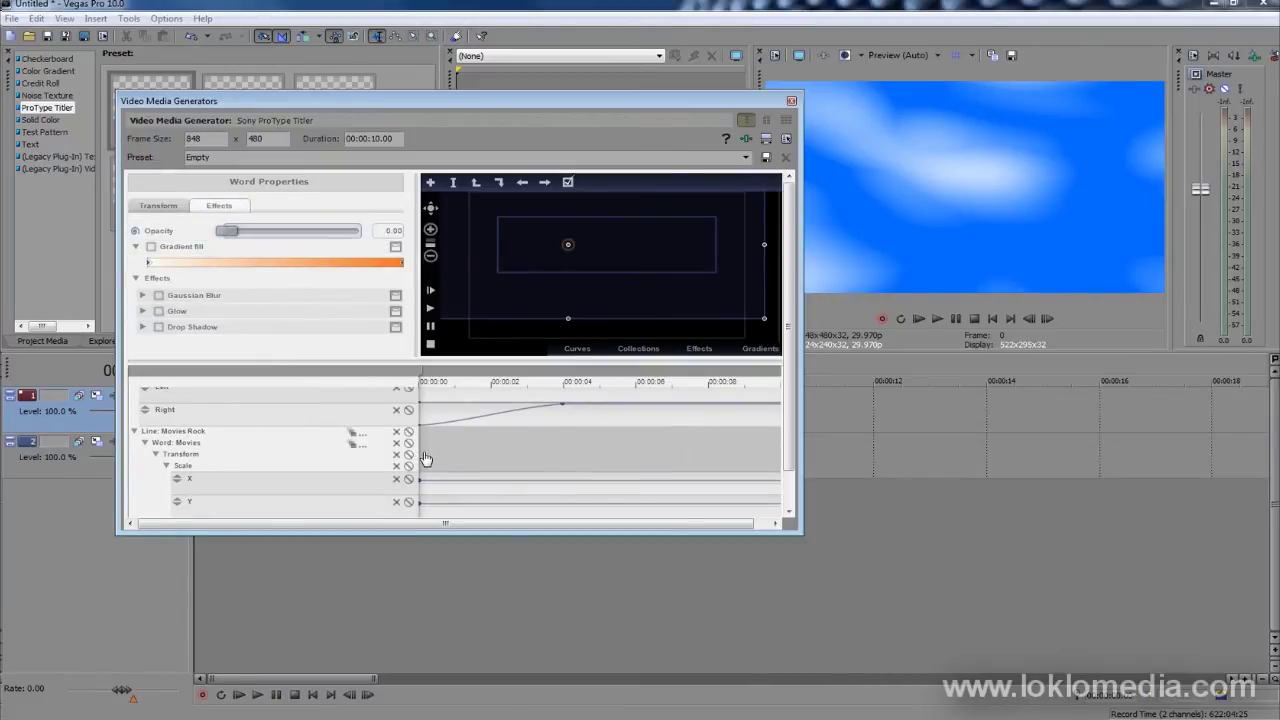
left_click_drag(424, 458, 466, 457)
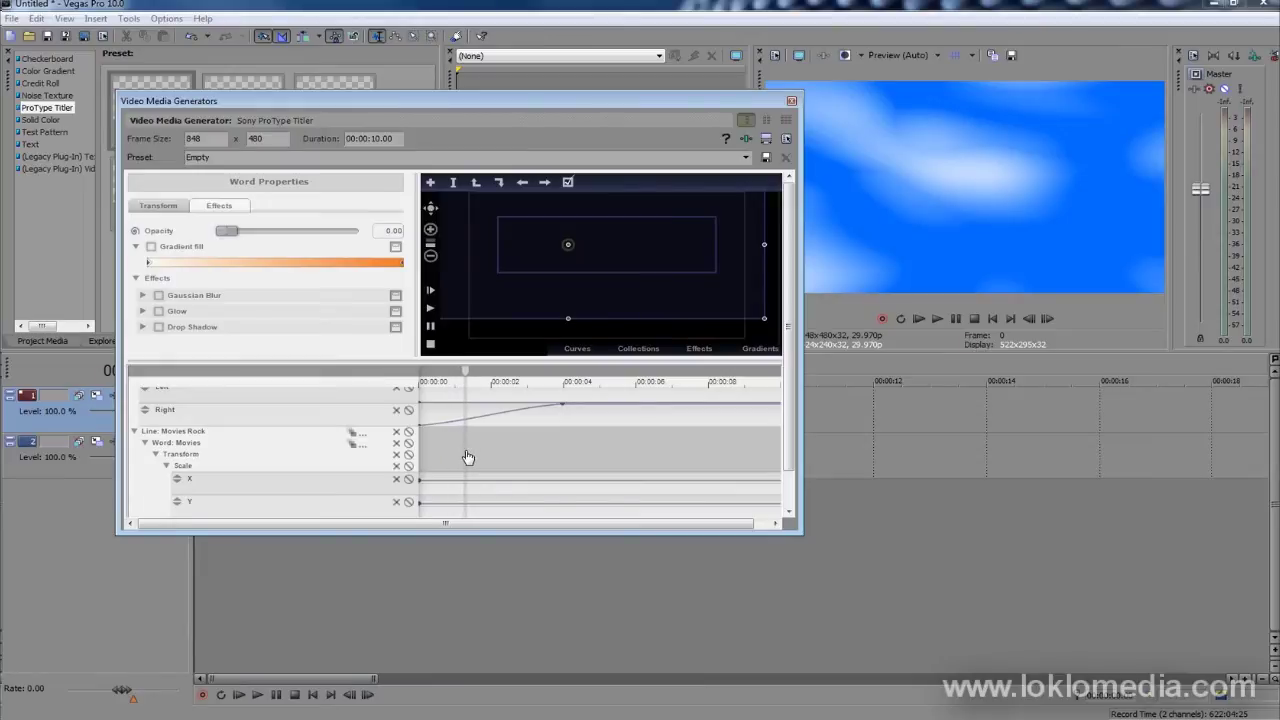
left_click_drag(226, 231, 358, 231)
Reset MOVIES' scale to 1.00 at that later time, then rewind the title
left_click(160, 206)
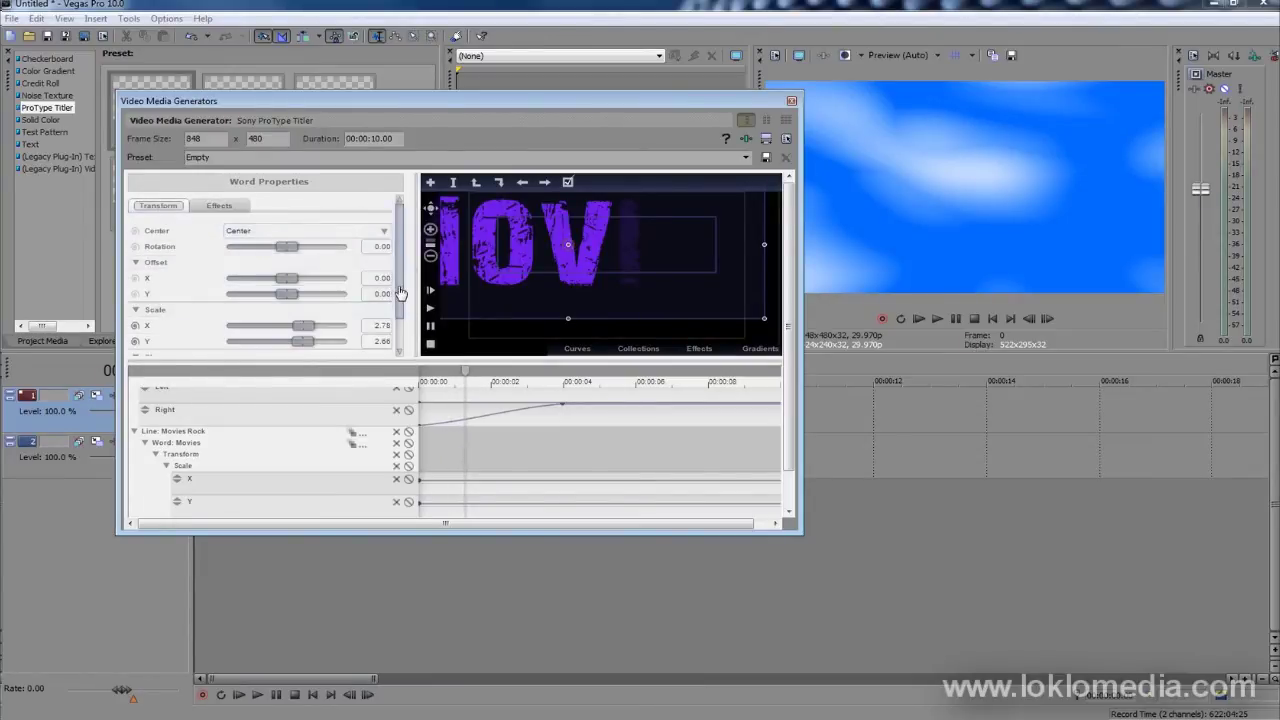
scroll(290, 280, "down", 2)
double_click(307, 293)
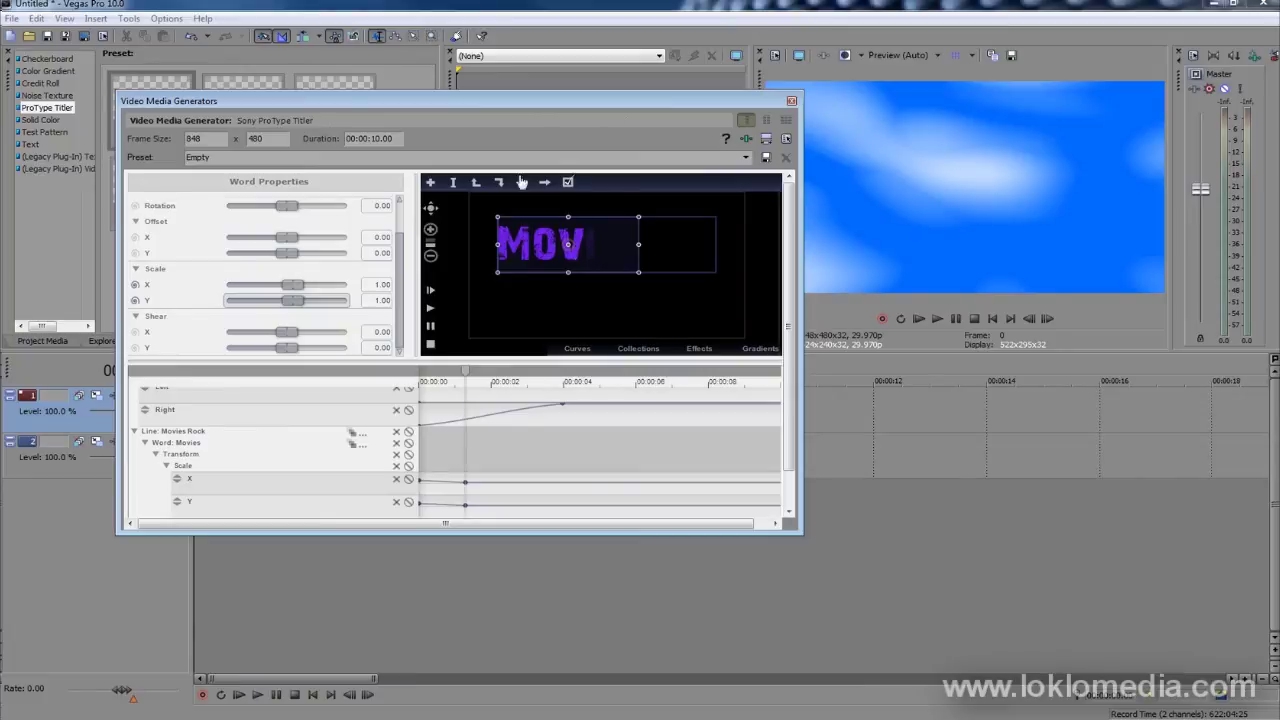
left_click(478, 184)
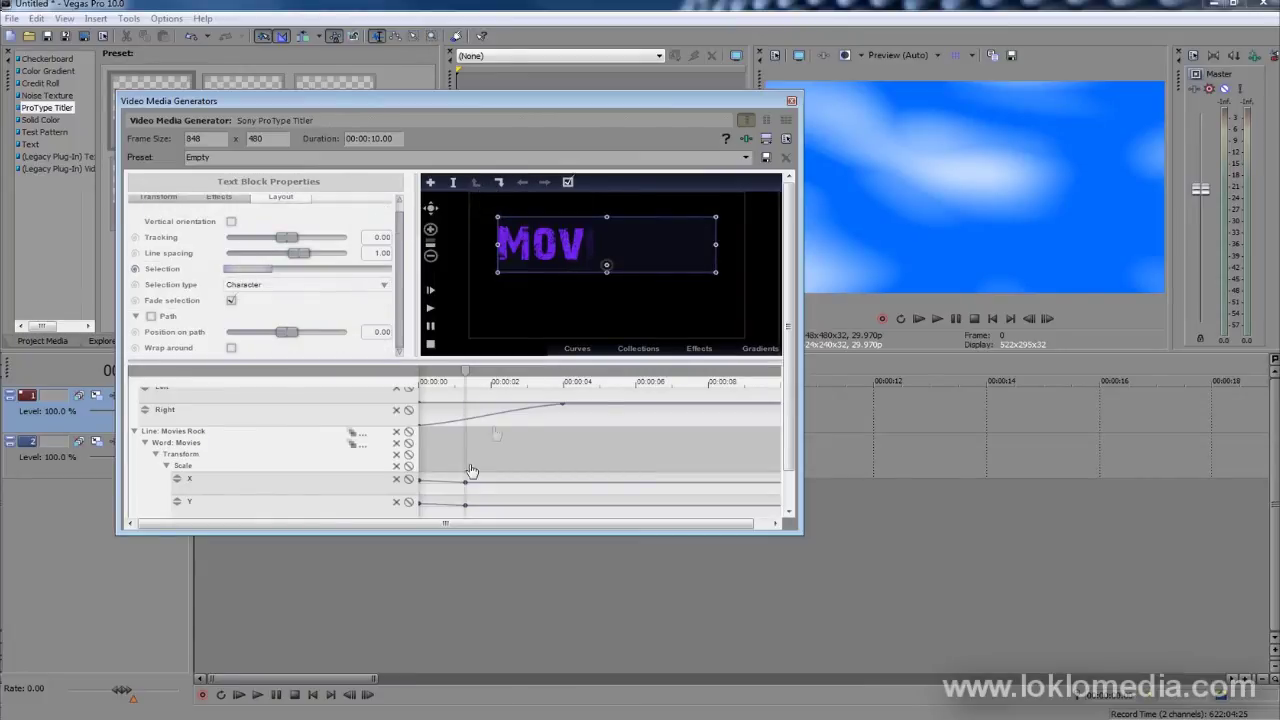
left_click_drag(466, 468, 520, 460)
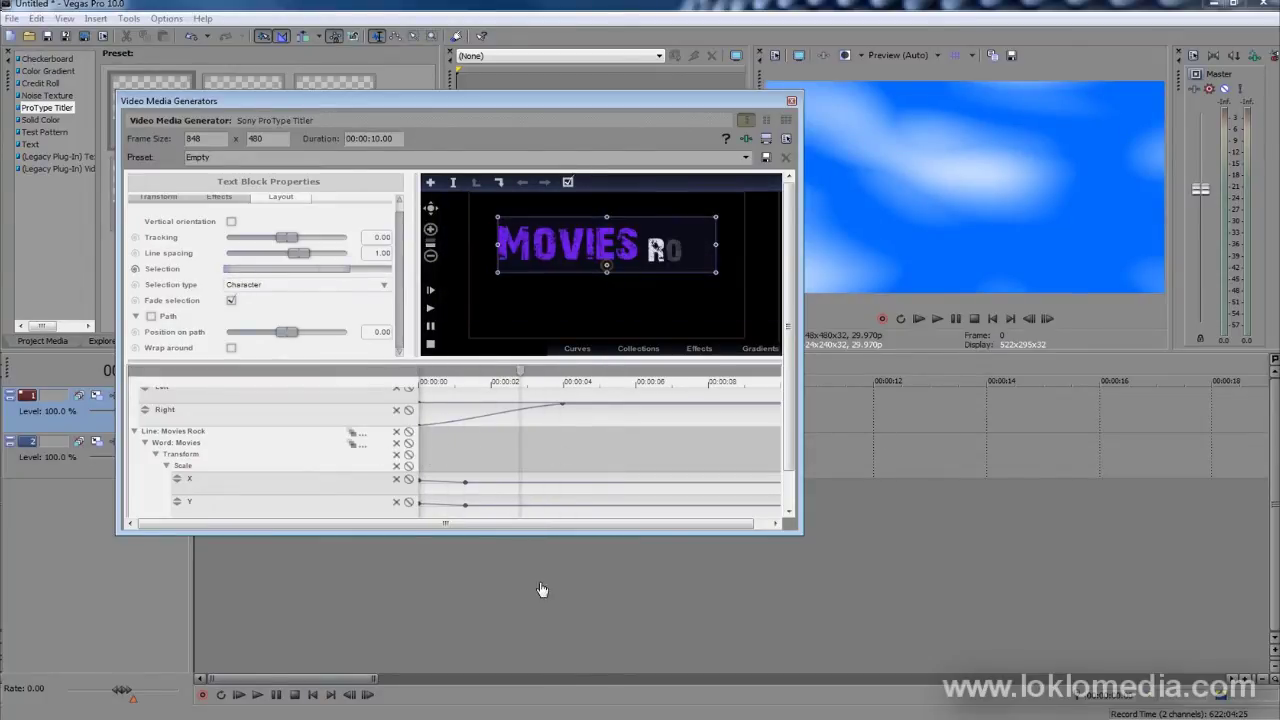
Play the project from about 2.7 seconds to watch MOVIES ROCK animate over the clouds
left_click(360, 602)
key("space")
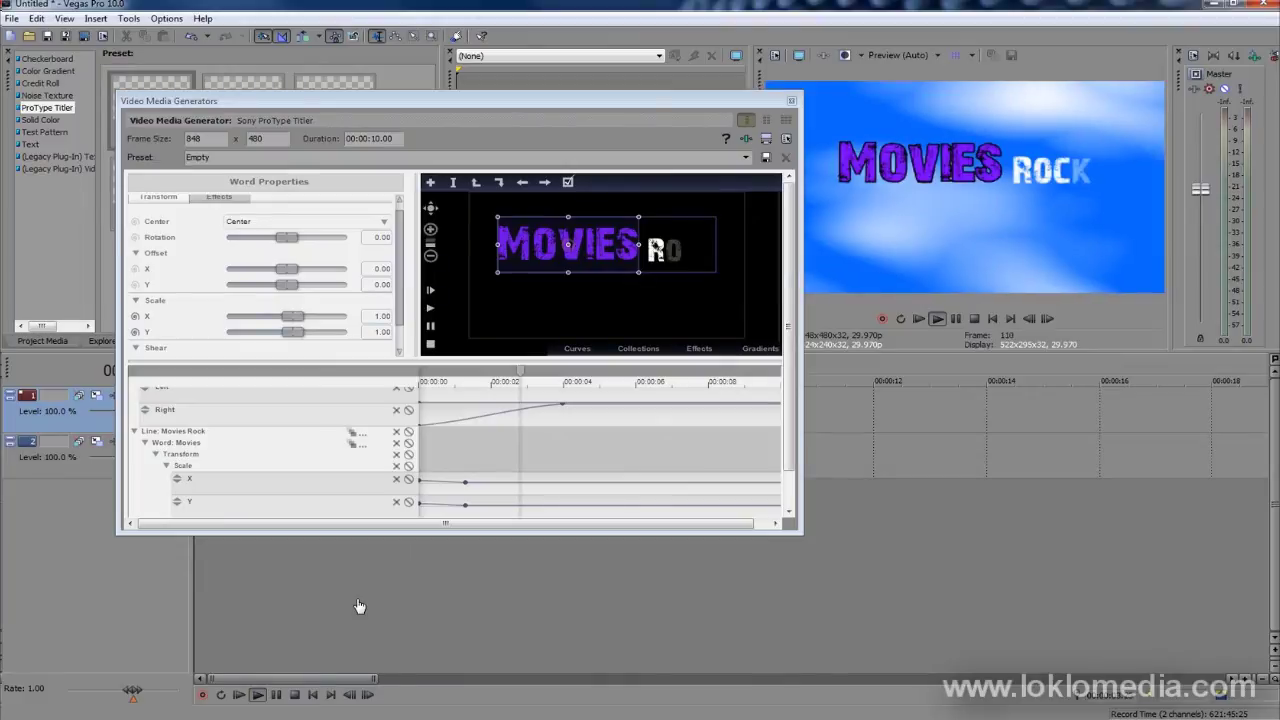
key("space")
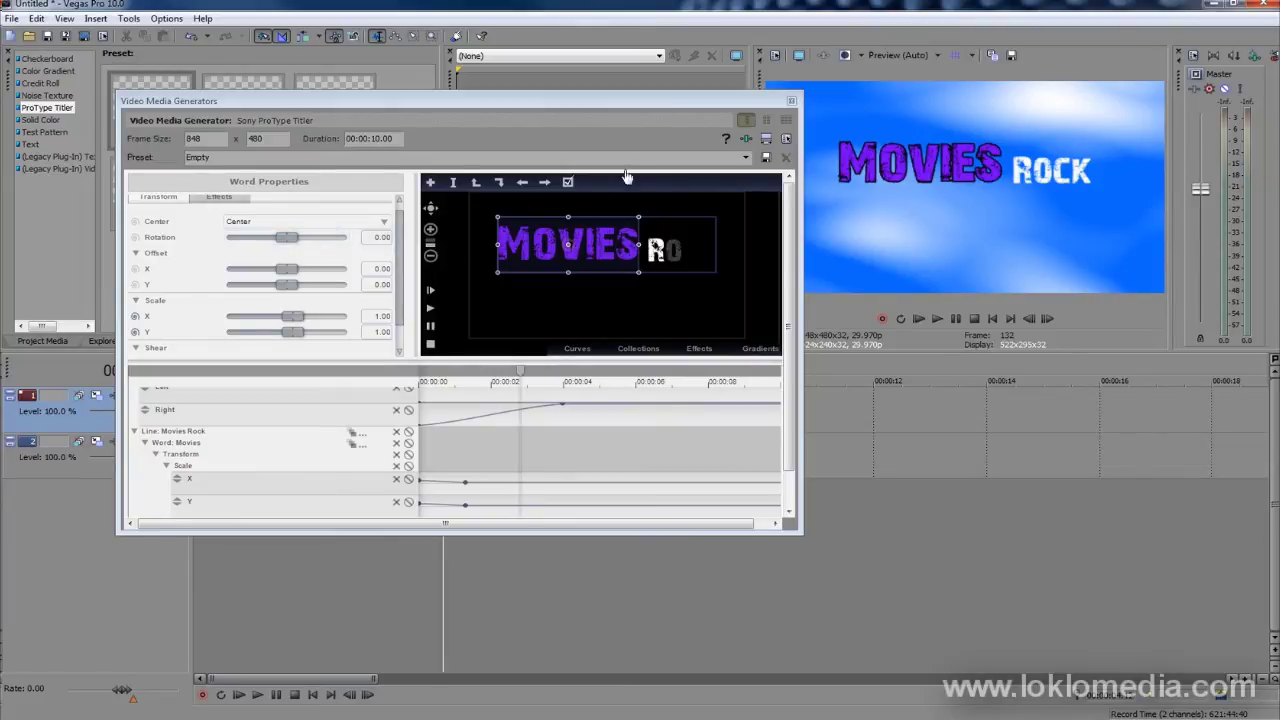
Select the letter M and keyframe its rotation at -105.48° at the title's start
left_click(500, 184)
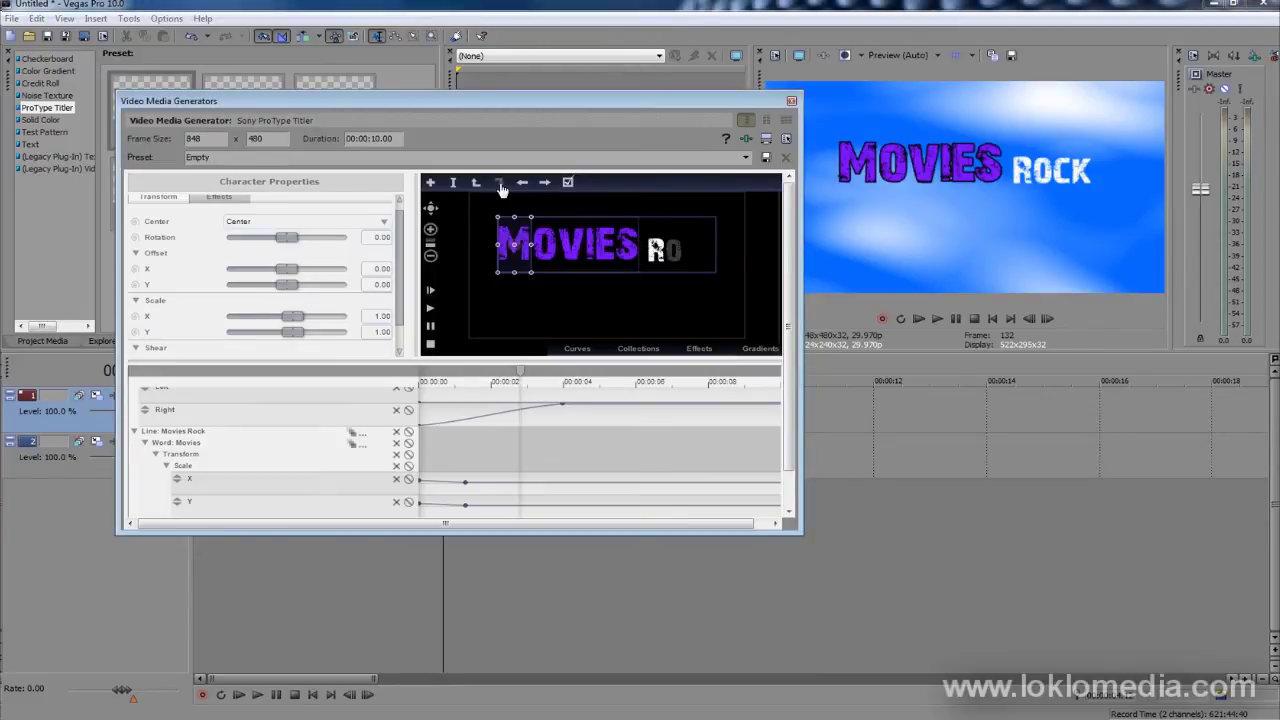
left_click_drag(524, 462, 410, 459)
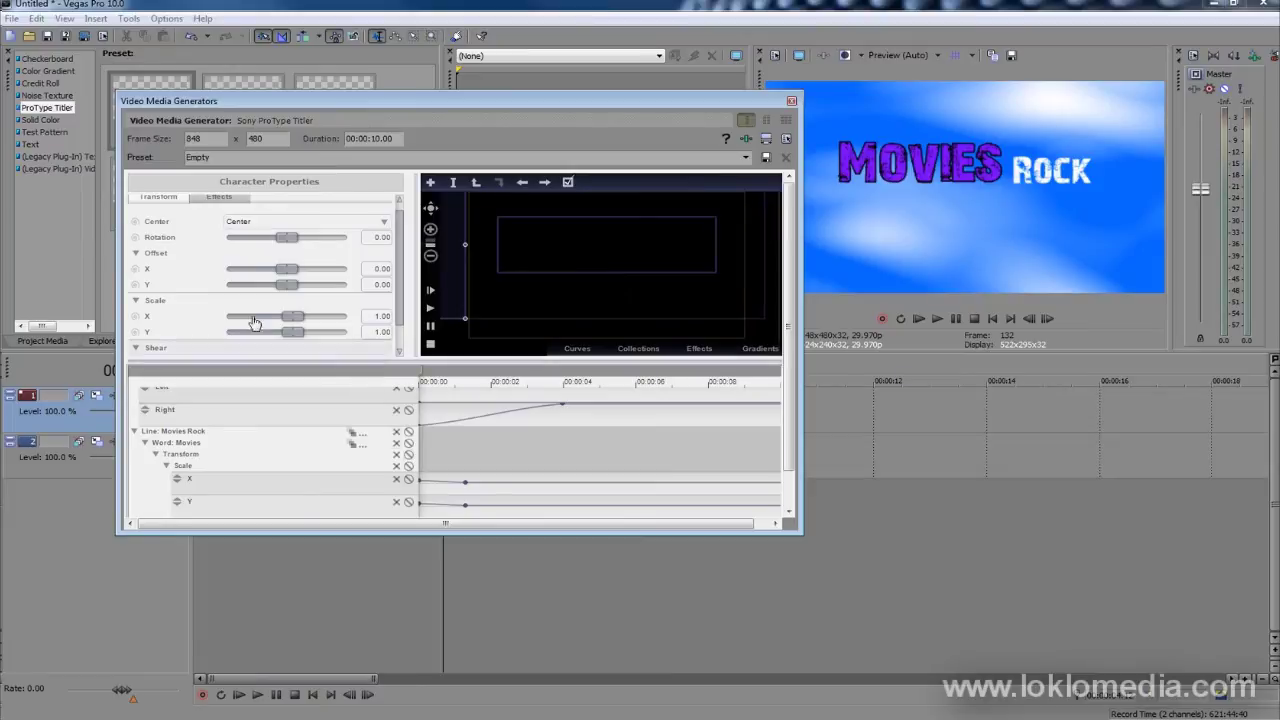
left_click(136, 238)
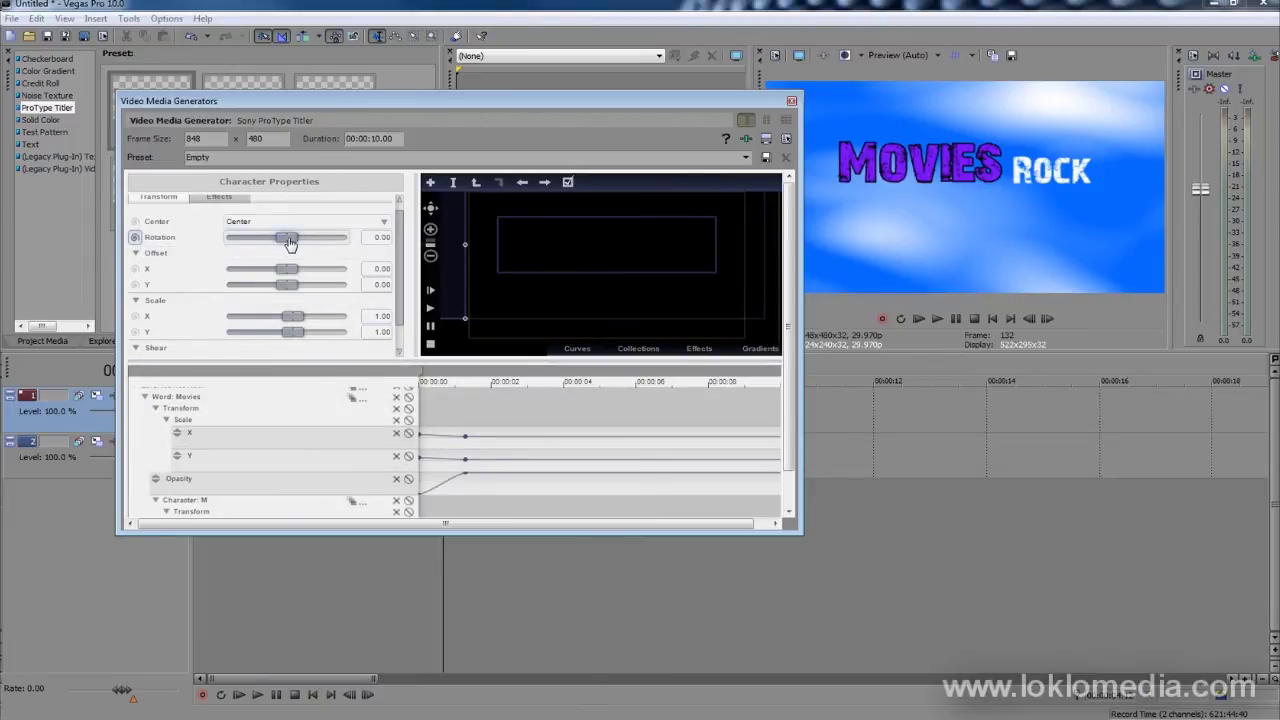
left_click_drag(288, 243, 272, 243)
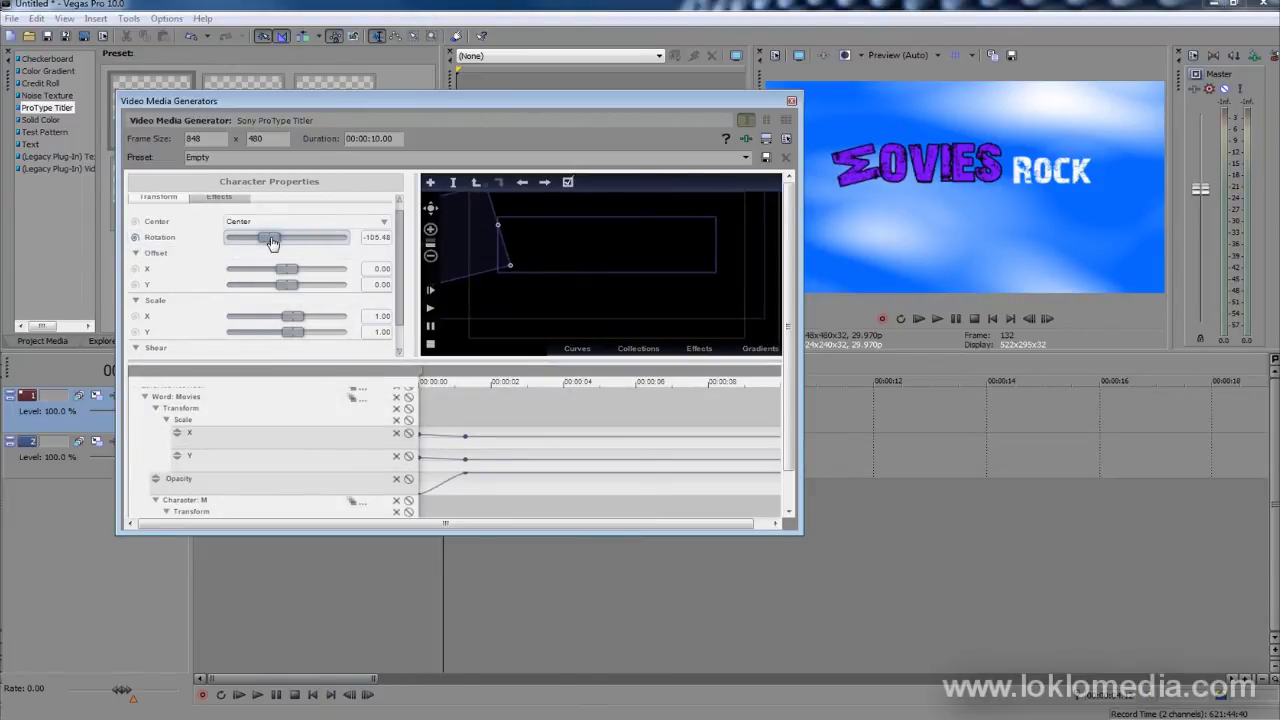
Set the M back upright at 0° later on and scrub to preview the spin
left_click_drag(428, 425, 442, 424)
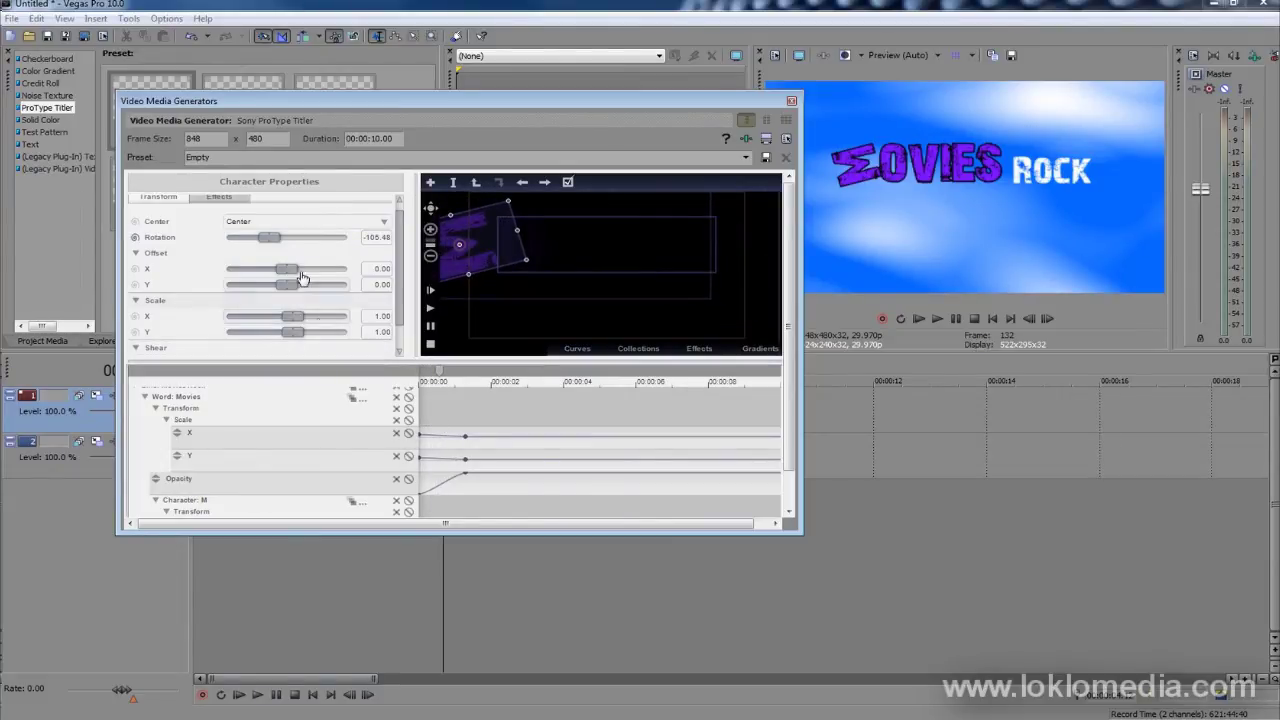
double_click(268, 237)
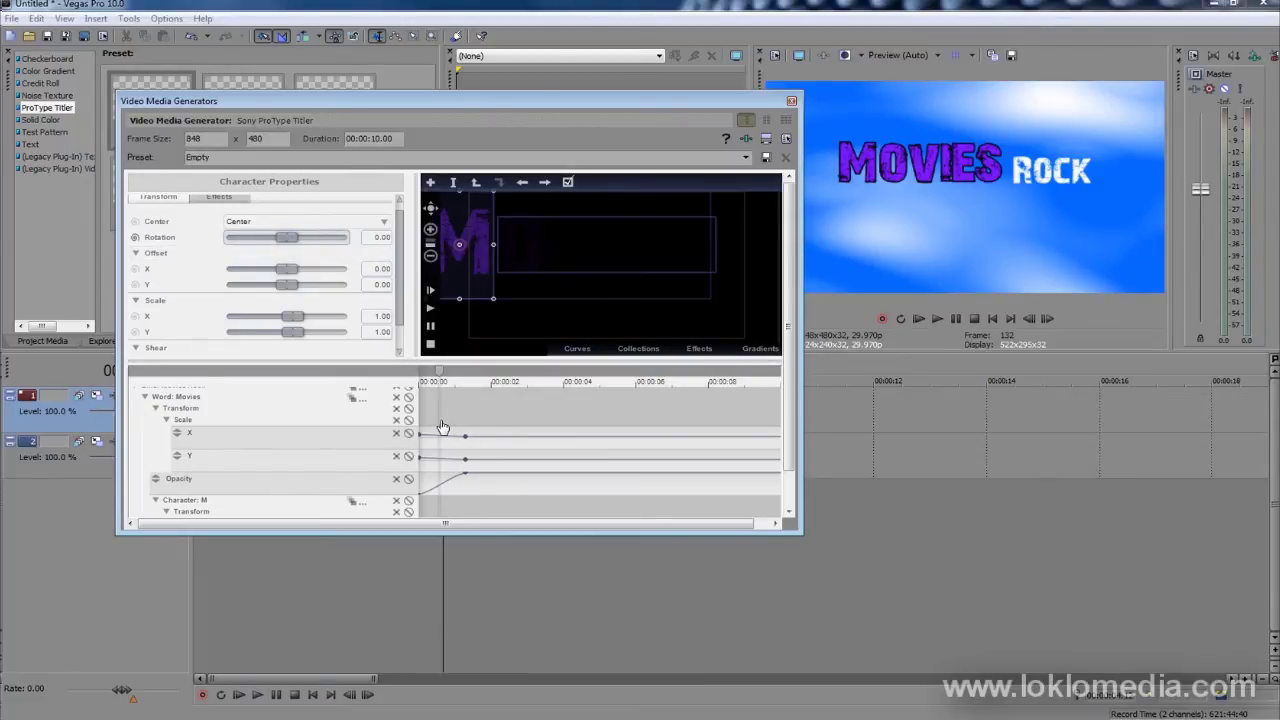
left_click_drag(441, 428, 444, 428)
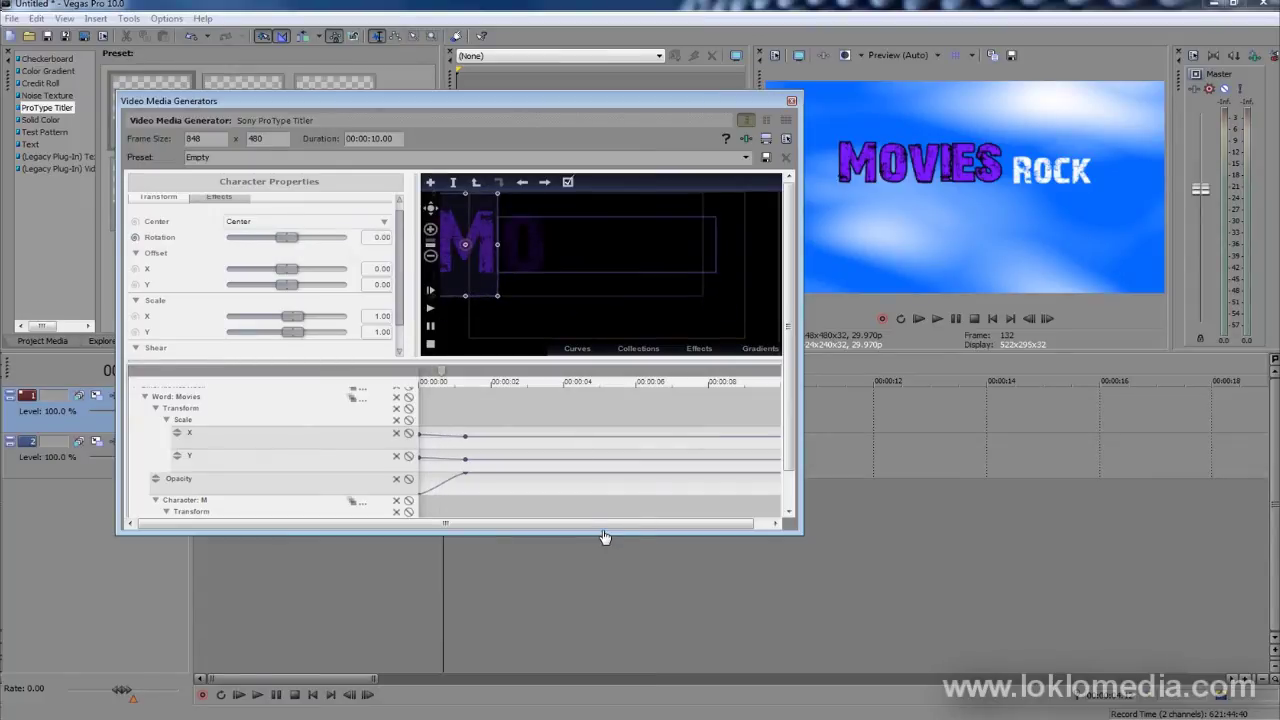
left_click_drag(604, 540, 601, 595)
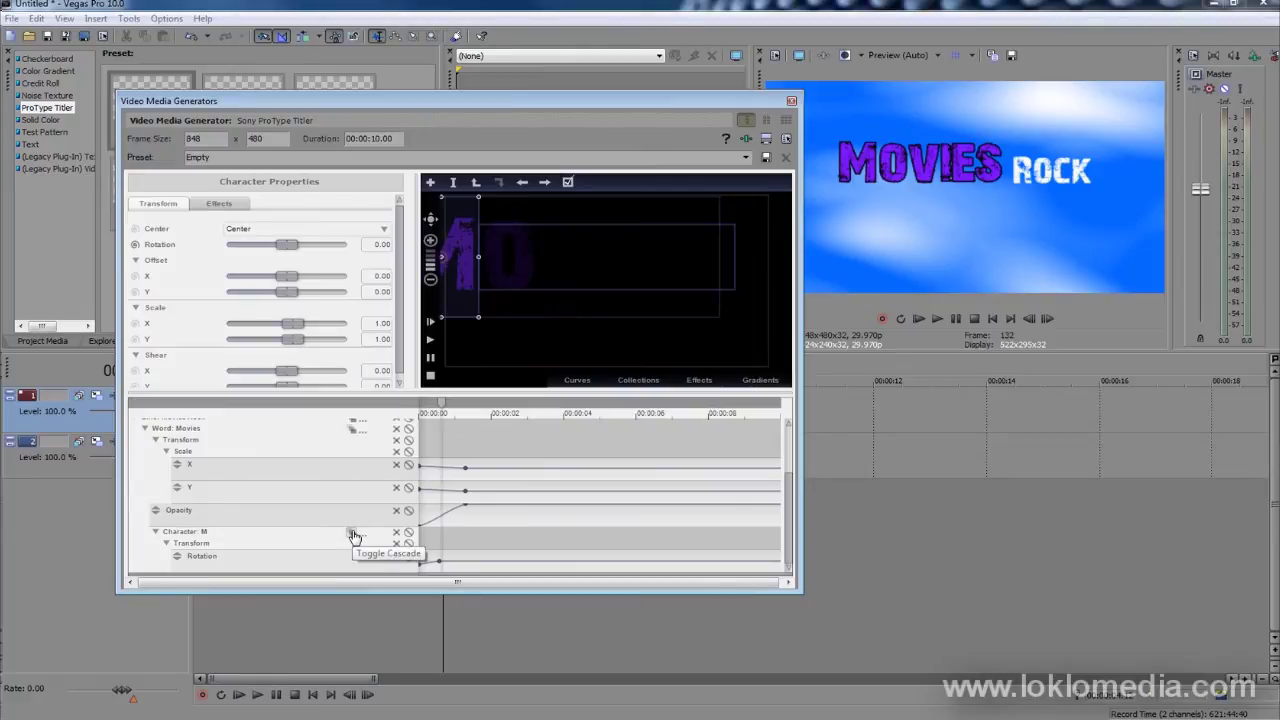
Play the title through twice to review the M spinning in with MOVIES ROCK
left_click(425, 548)
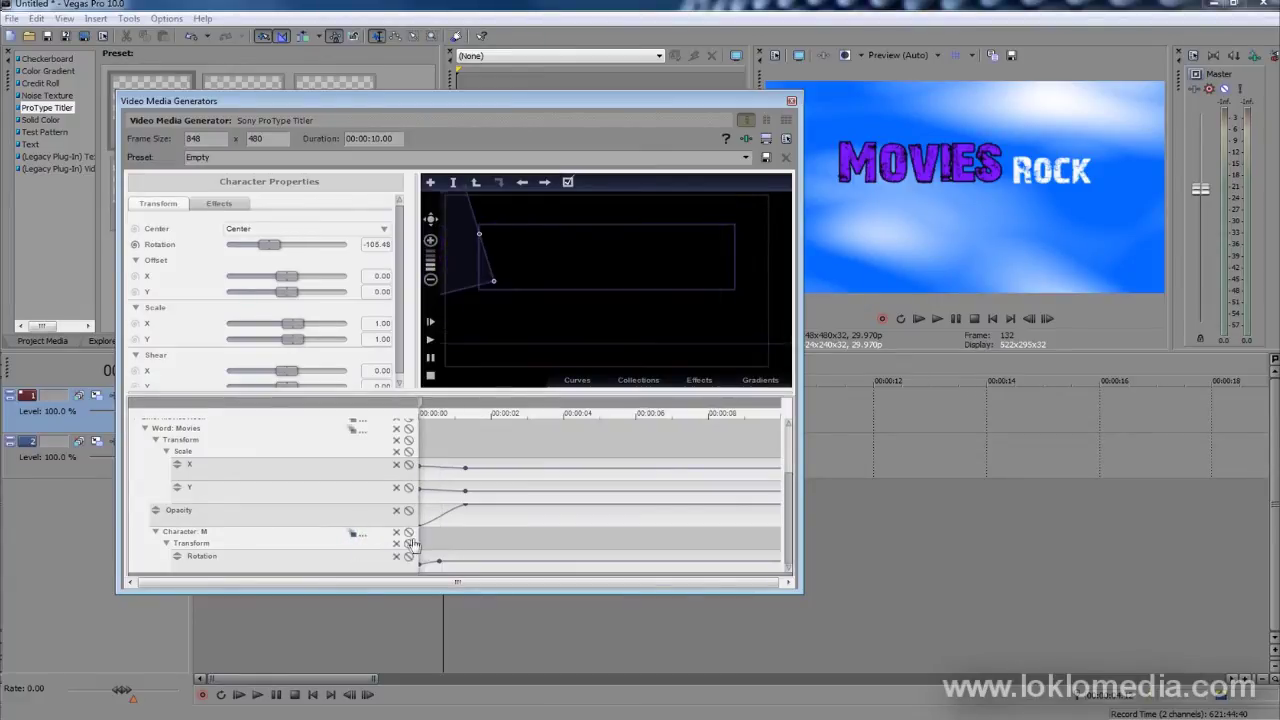
left_click(486, 556)
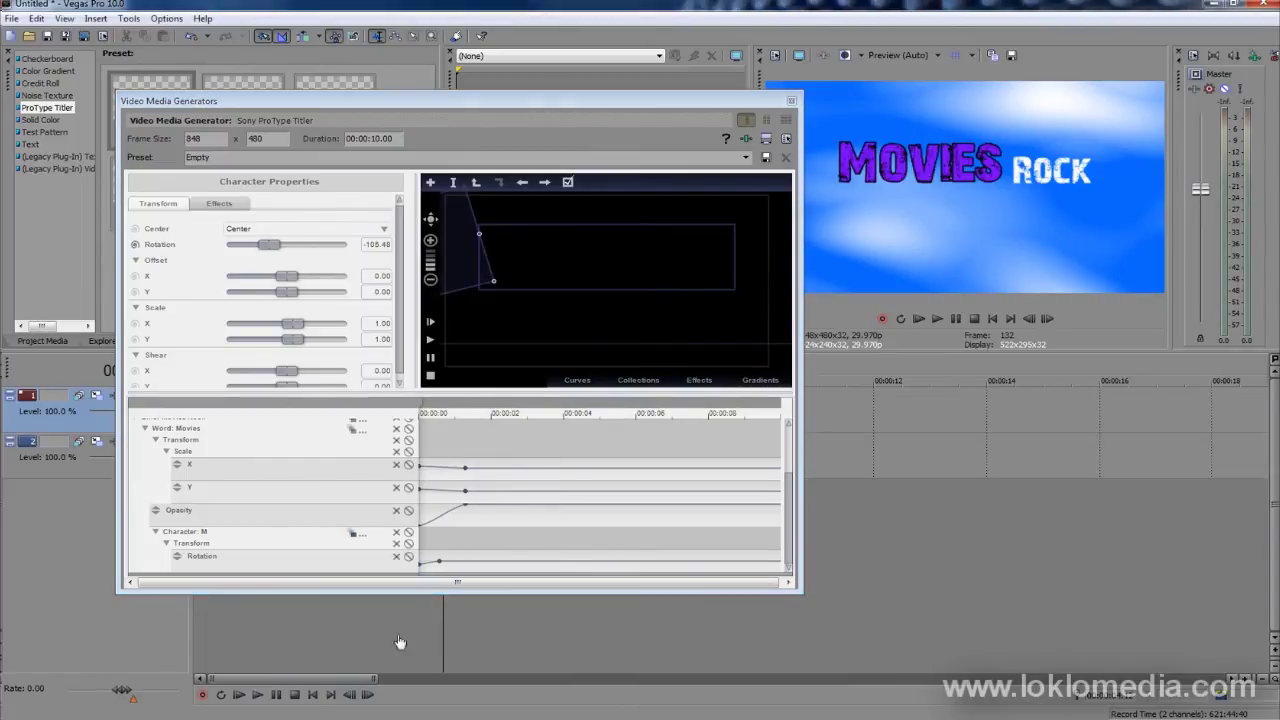
key("space")
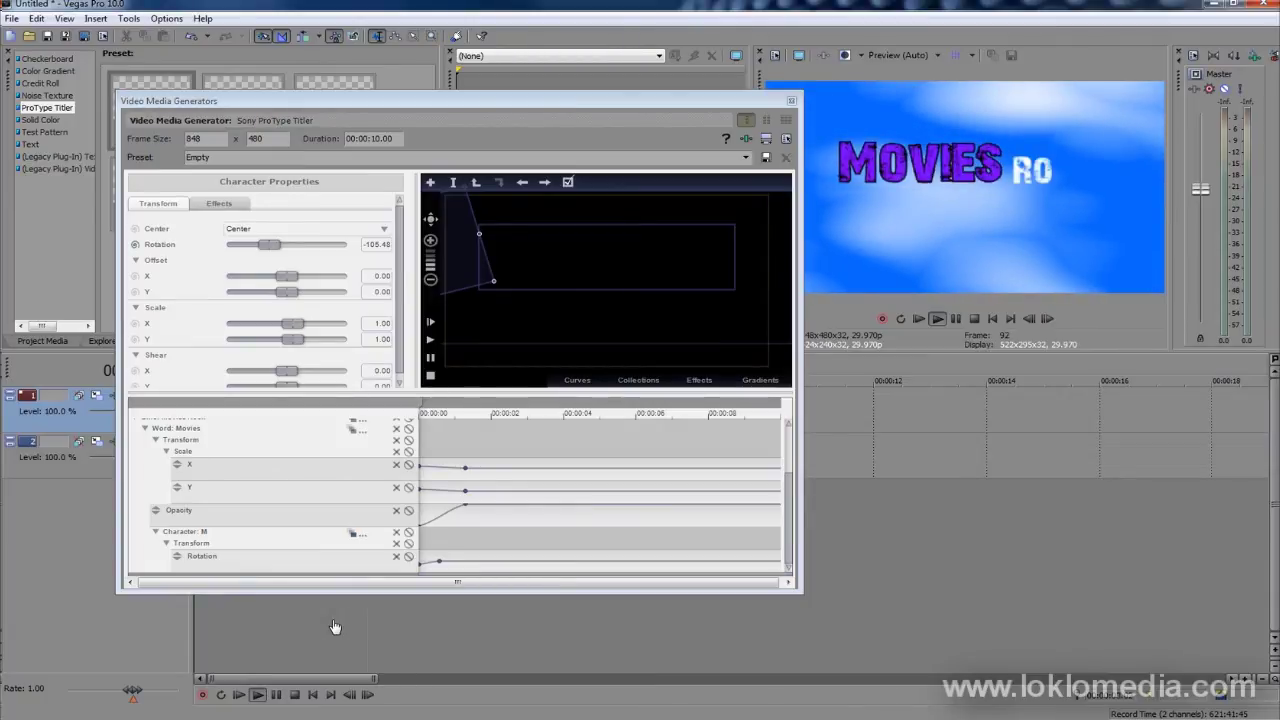
key("Return")
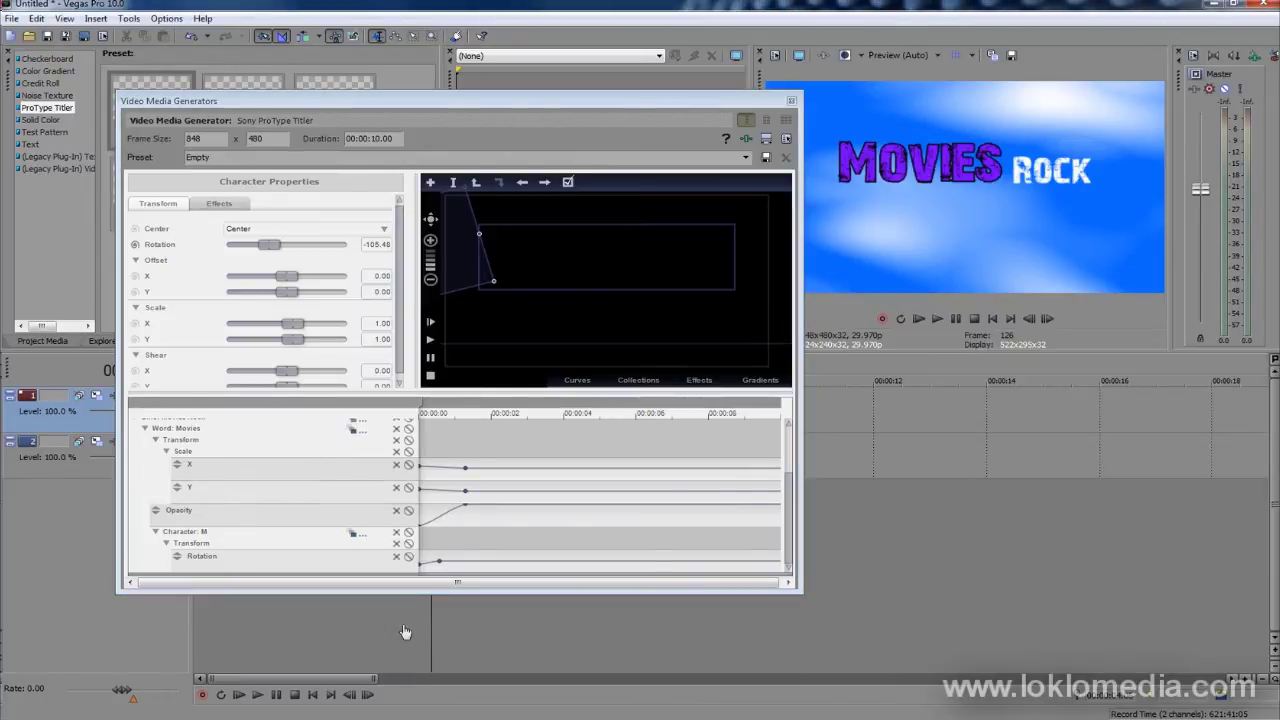
key("space")
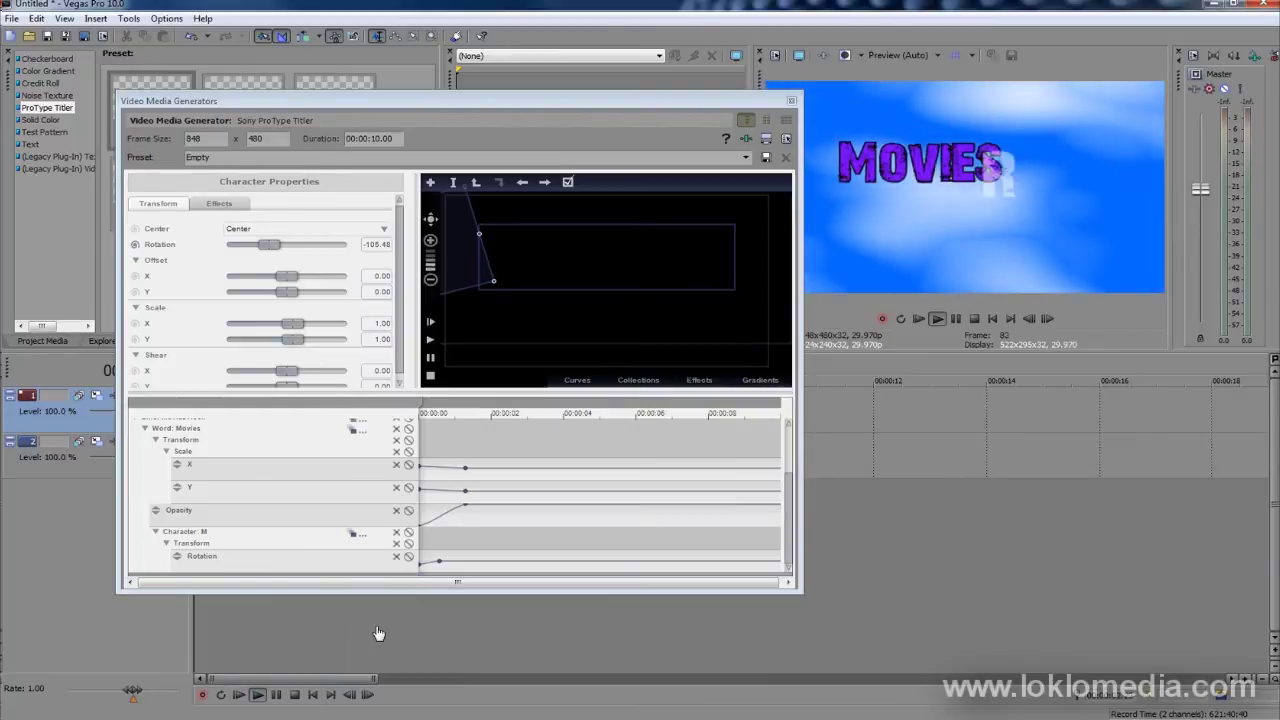
key("space")
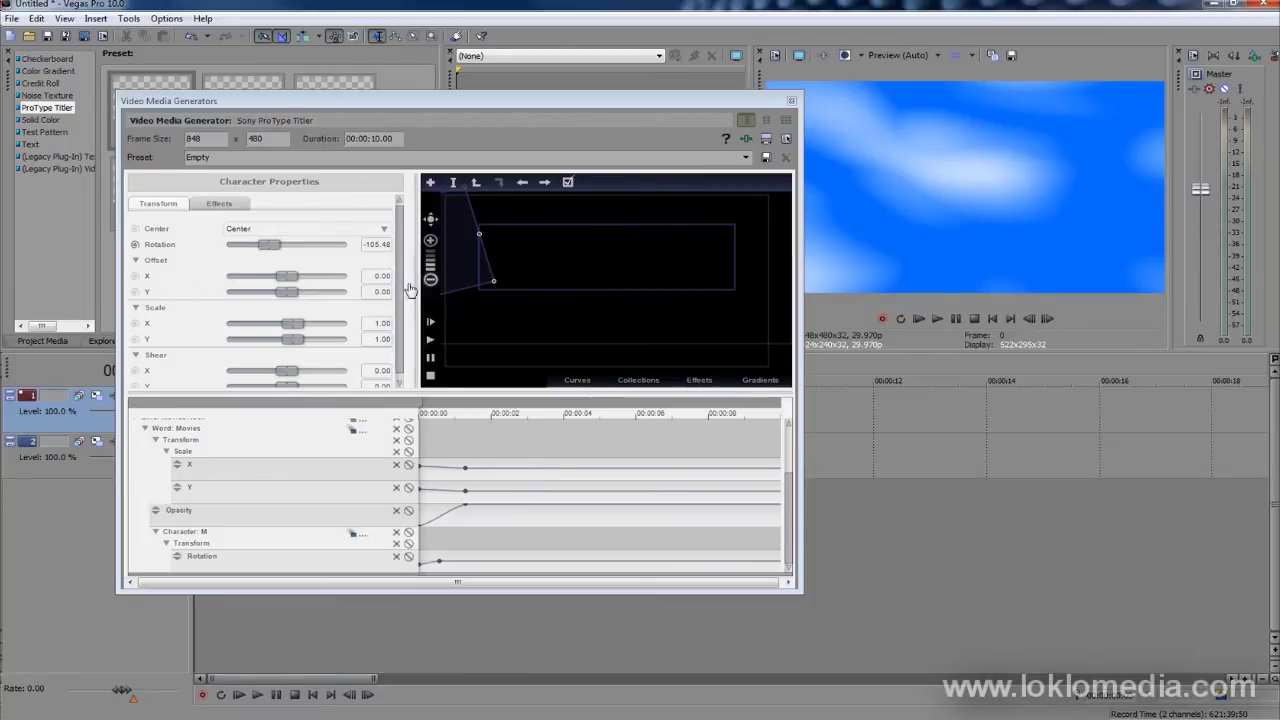
left_click(220, 206)
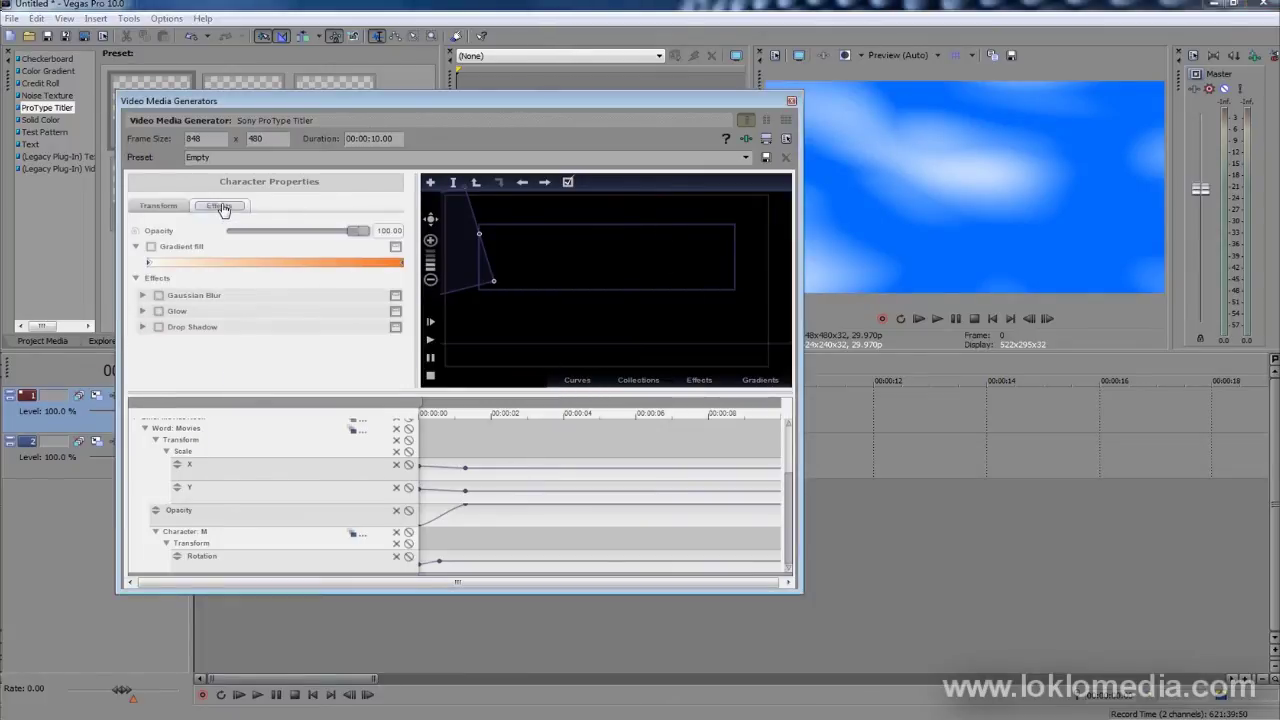
left_click(160, 206)
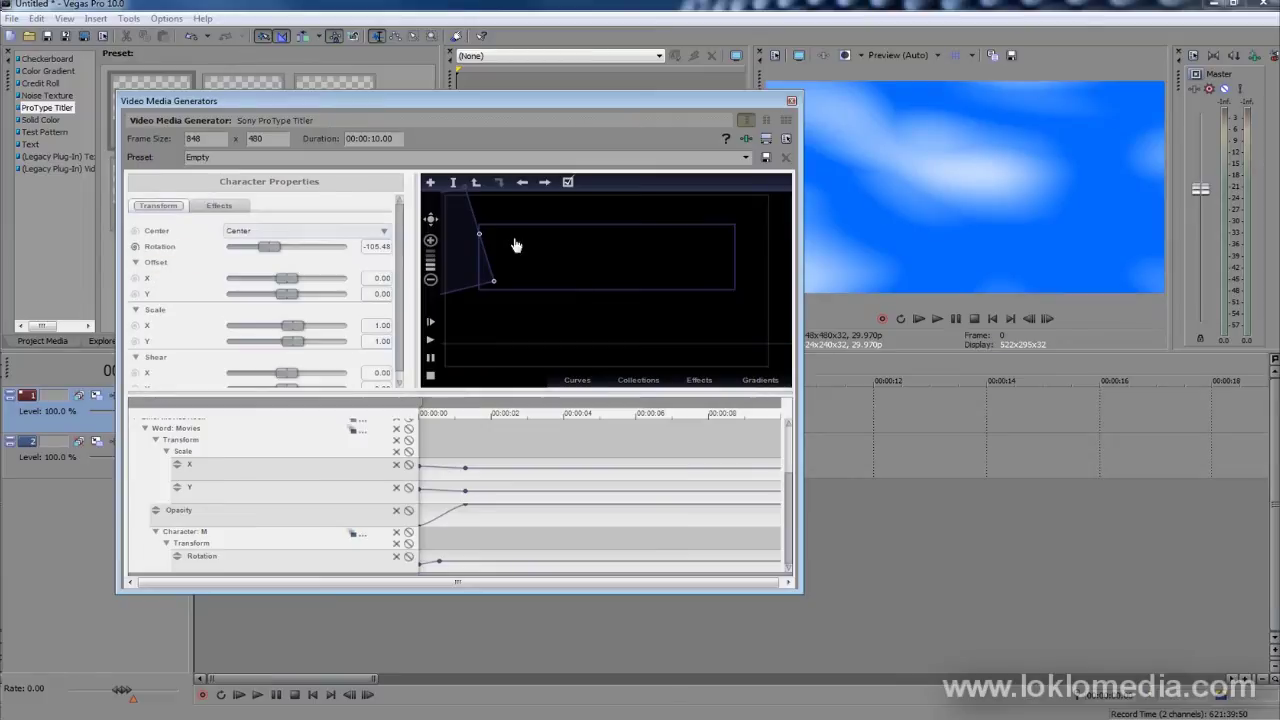
left_click(477, 185)
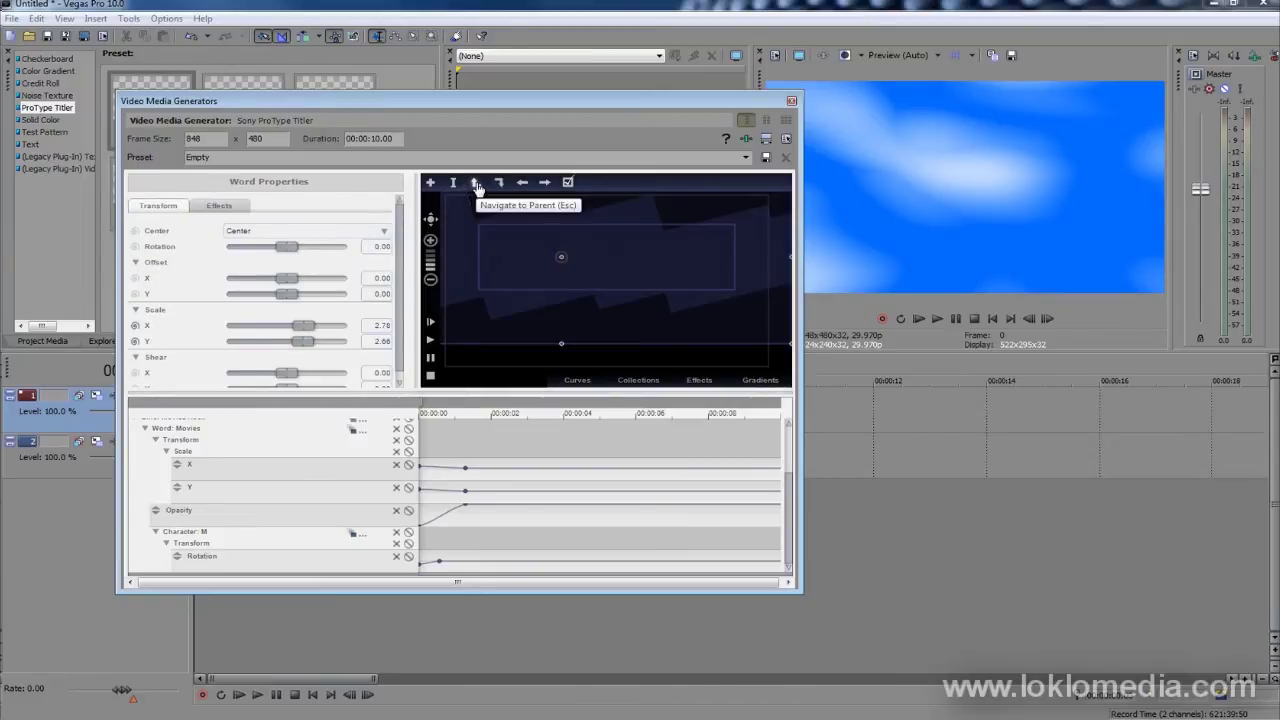
left_click(477, 185)
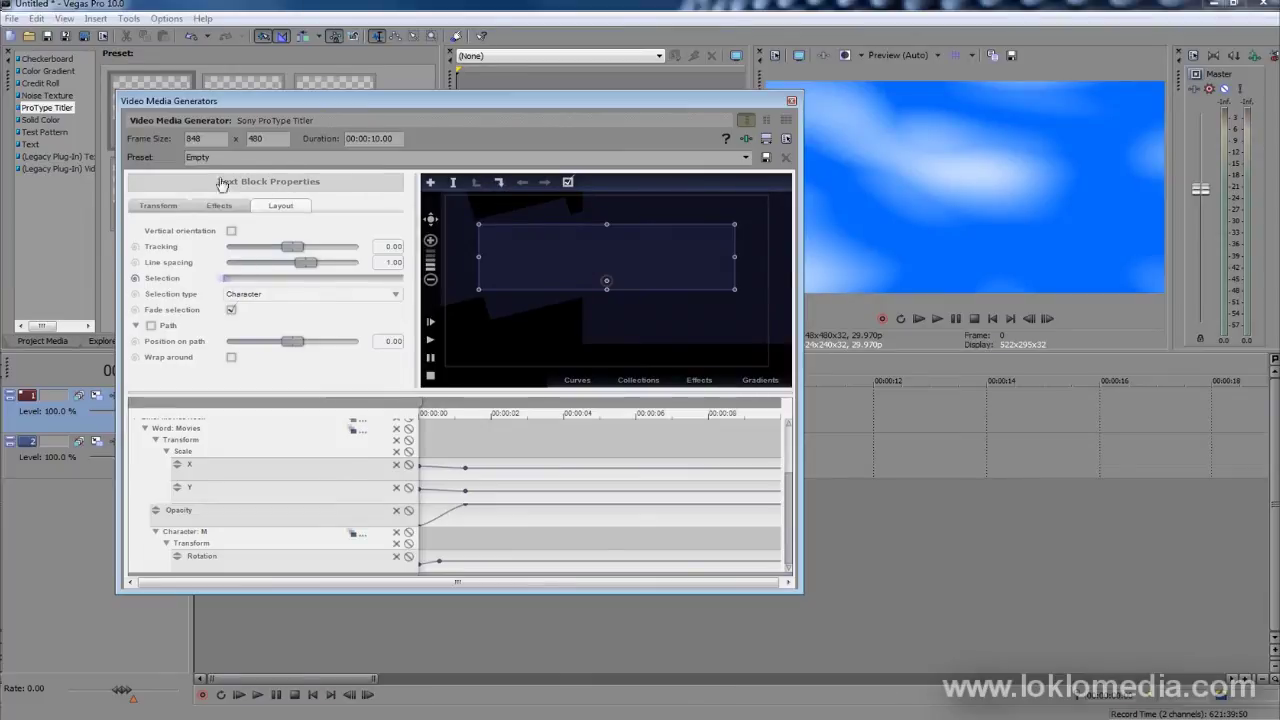
left_click(500, 186)
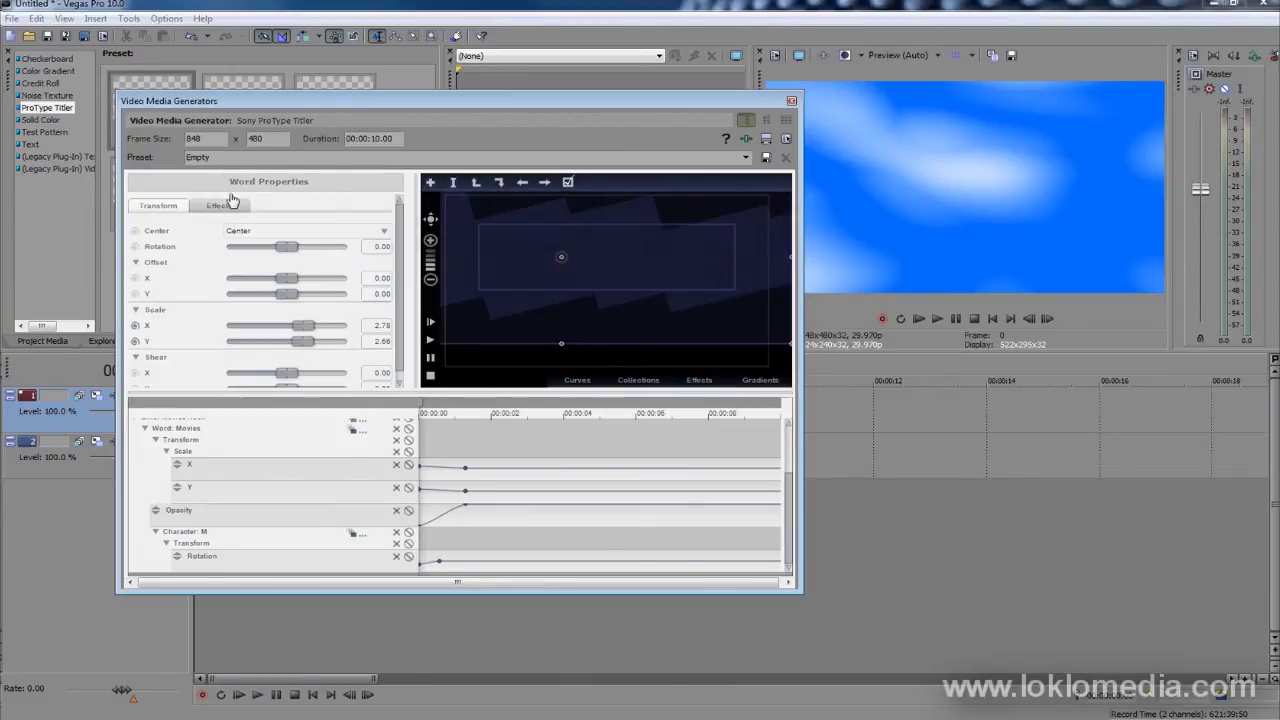
left_click(500, 184)
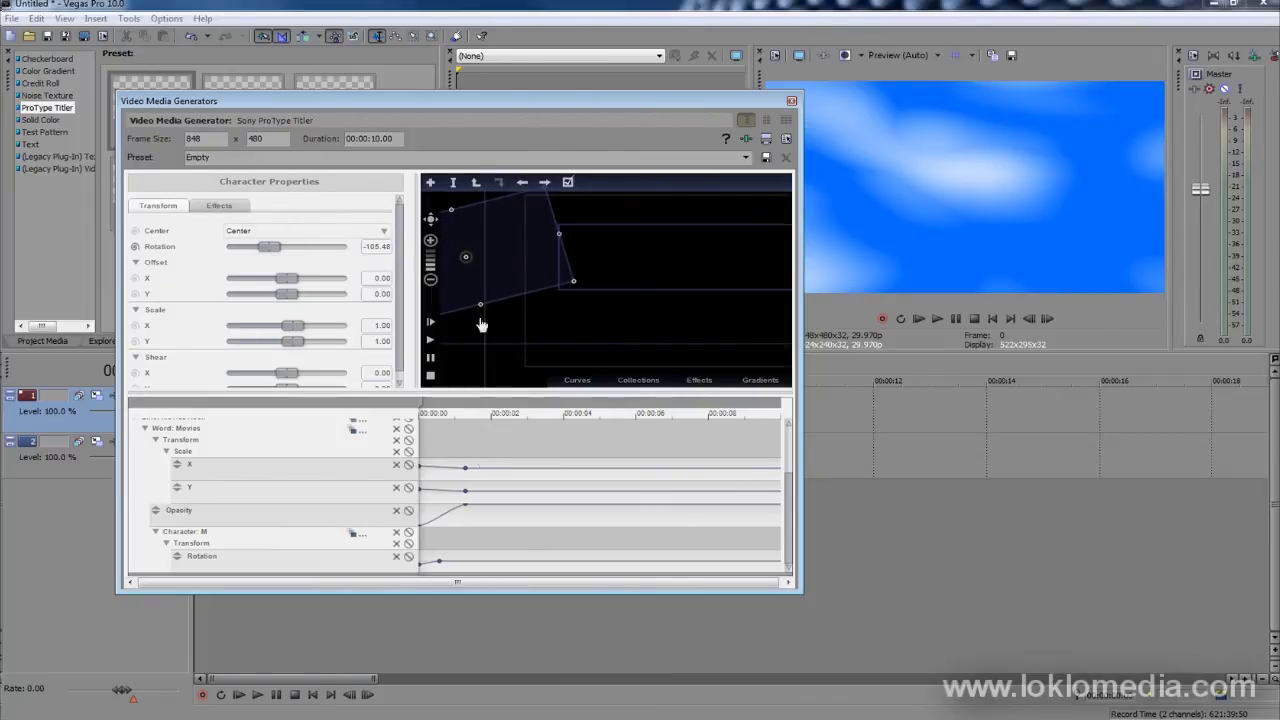
left_click(477, 184)
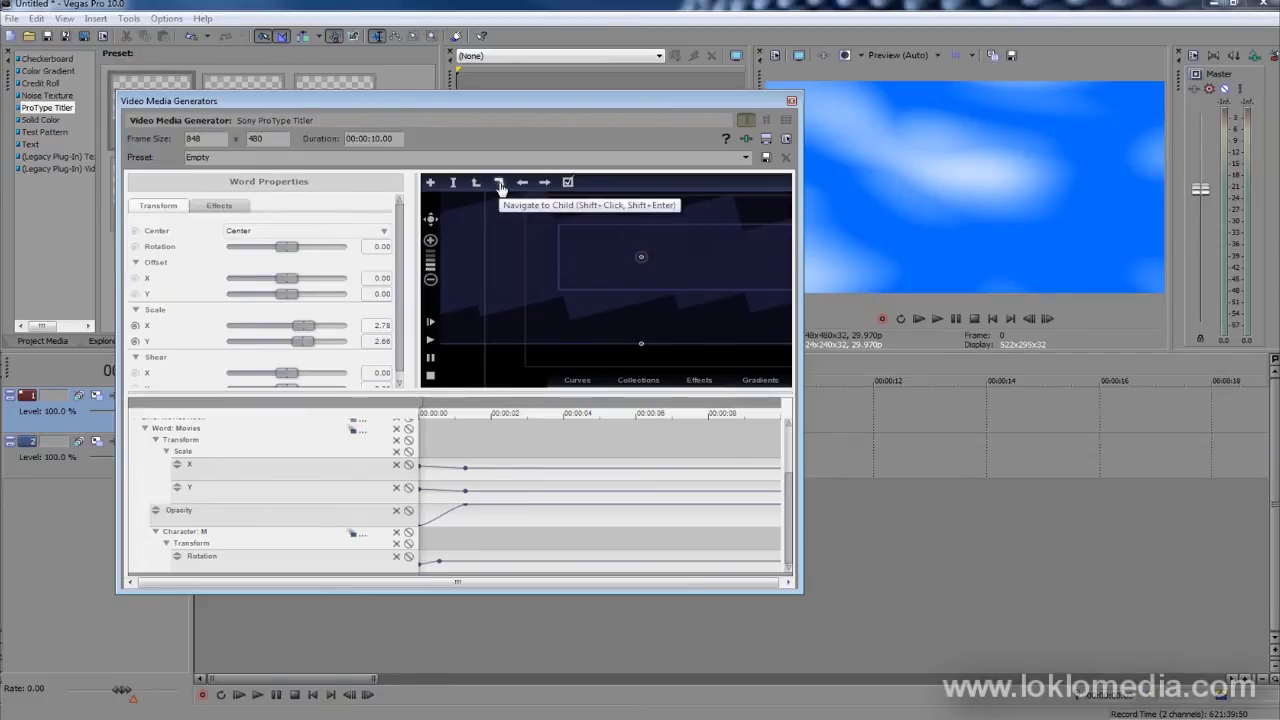
left_click(500, 184)
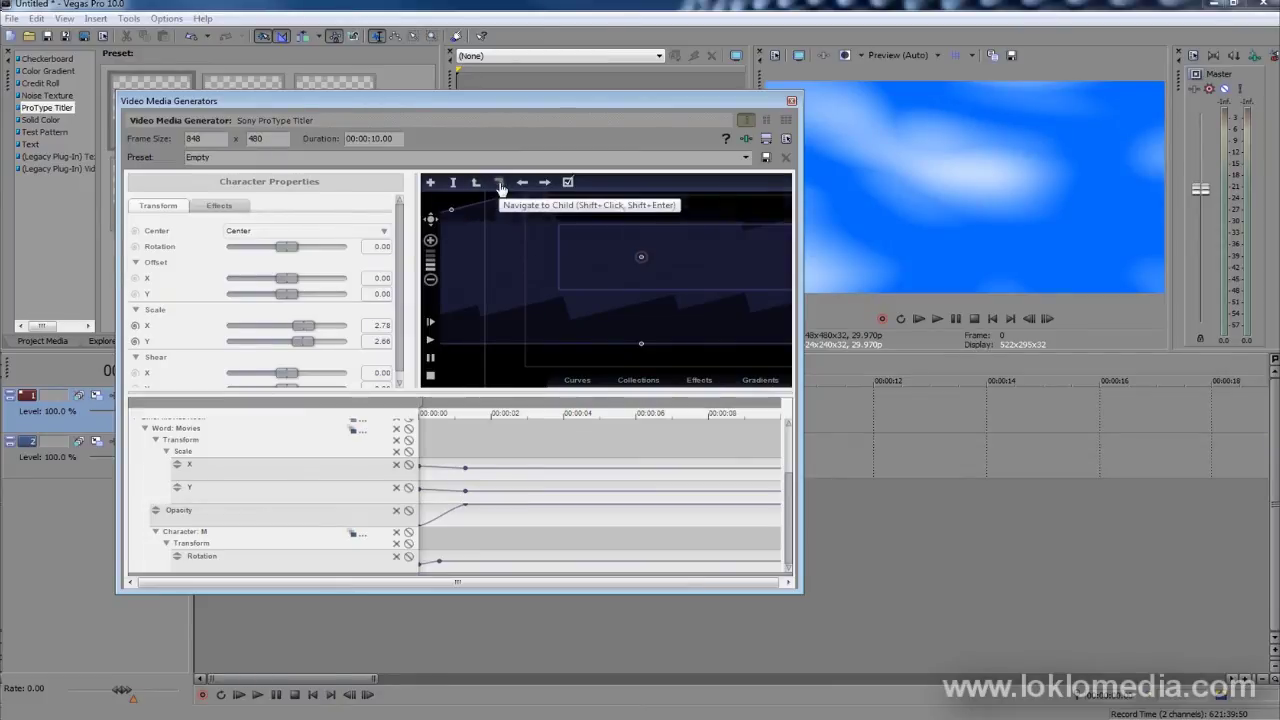
left_click_drag(426, 540, 468, 540)
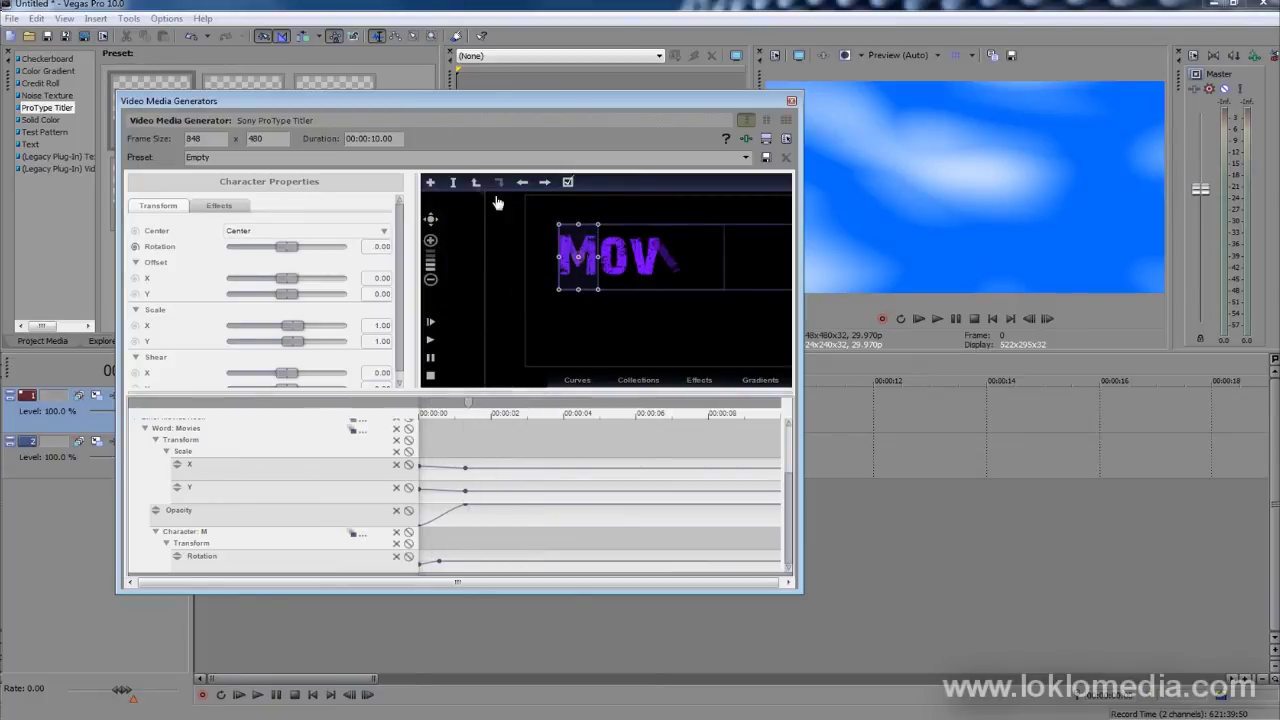
Select the R of Rock and try smaller horizontal and vertical scale values
left_click_drag(724, 257, 763, 267)
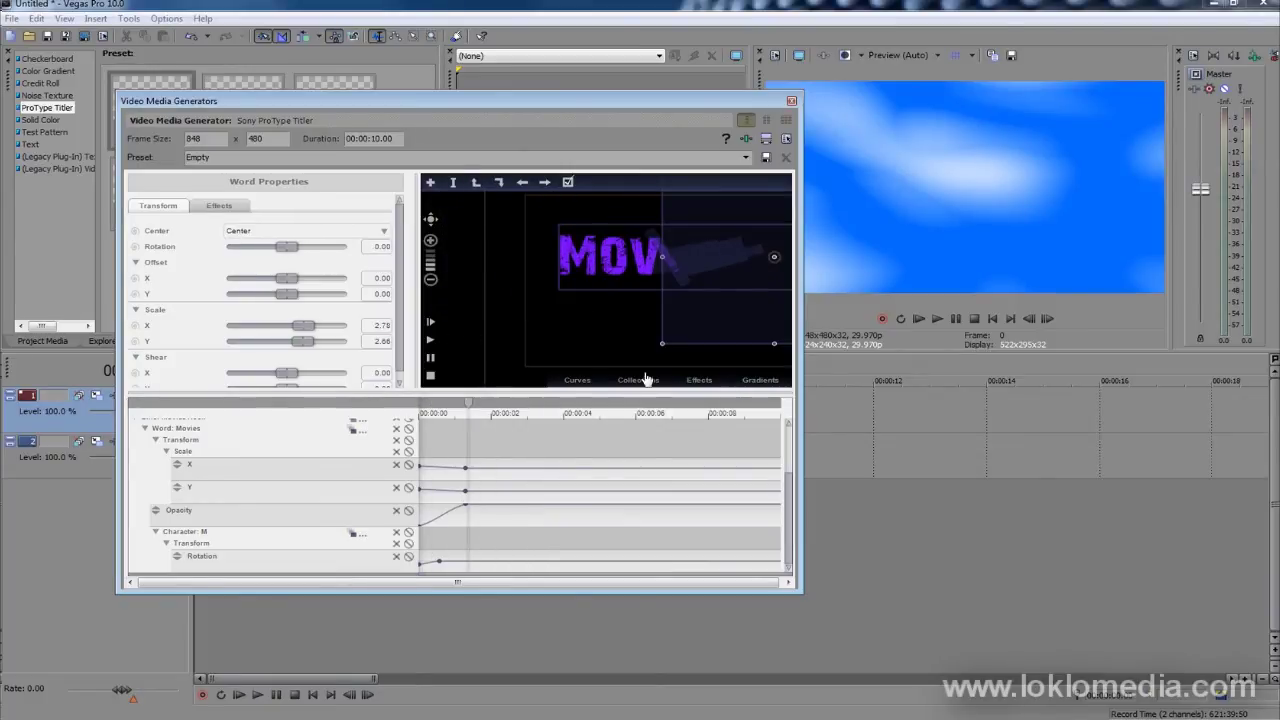
mouse_move(466, 450)
left_mouse_down()
mouse_move(432, 455)
mouse_move(478, 451)
mouse_move(446, 453)
left_mouse_up()
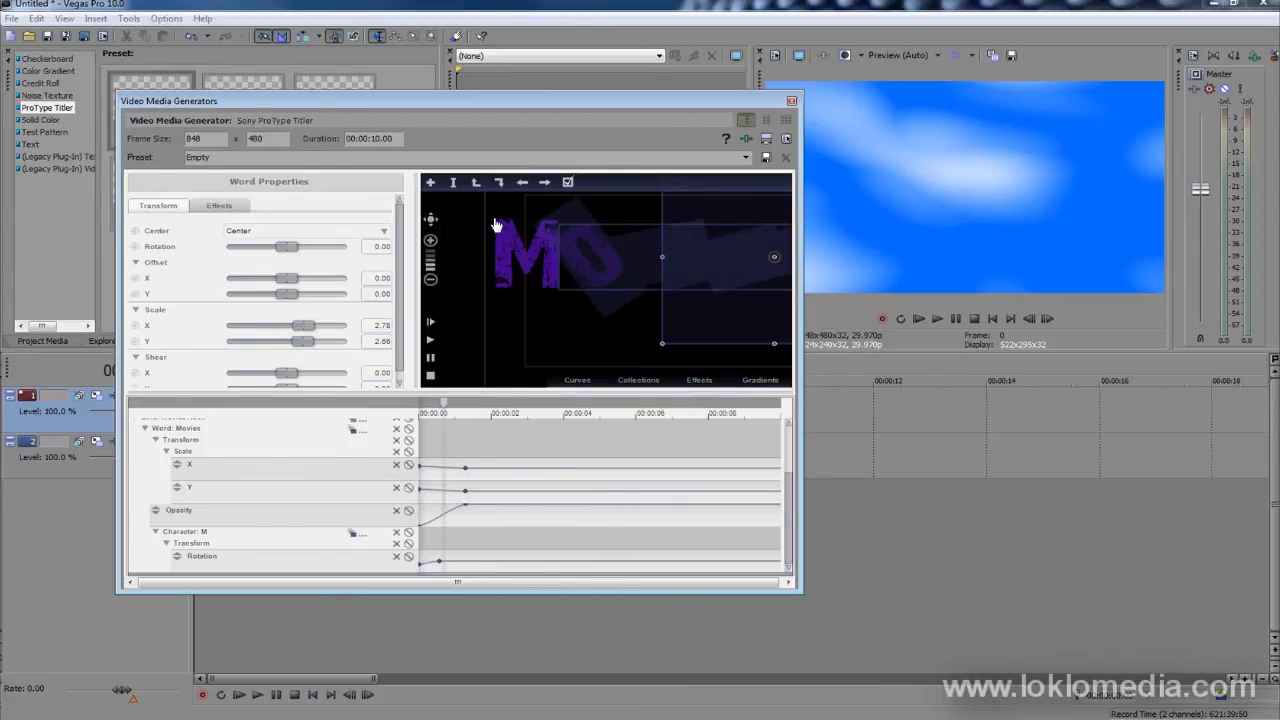
left_click(499, 182)
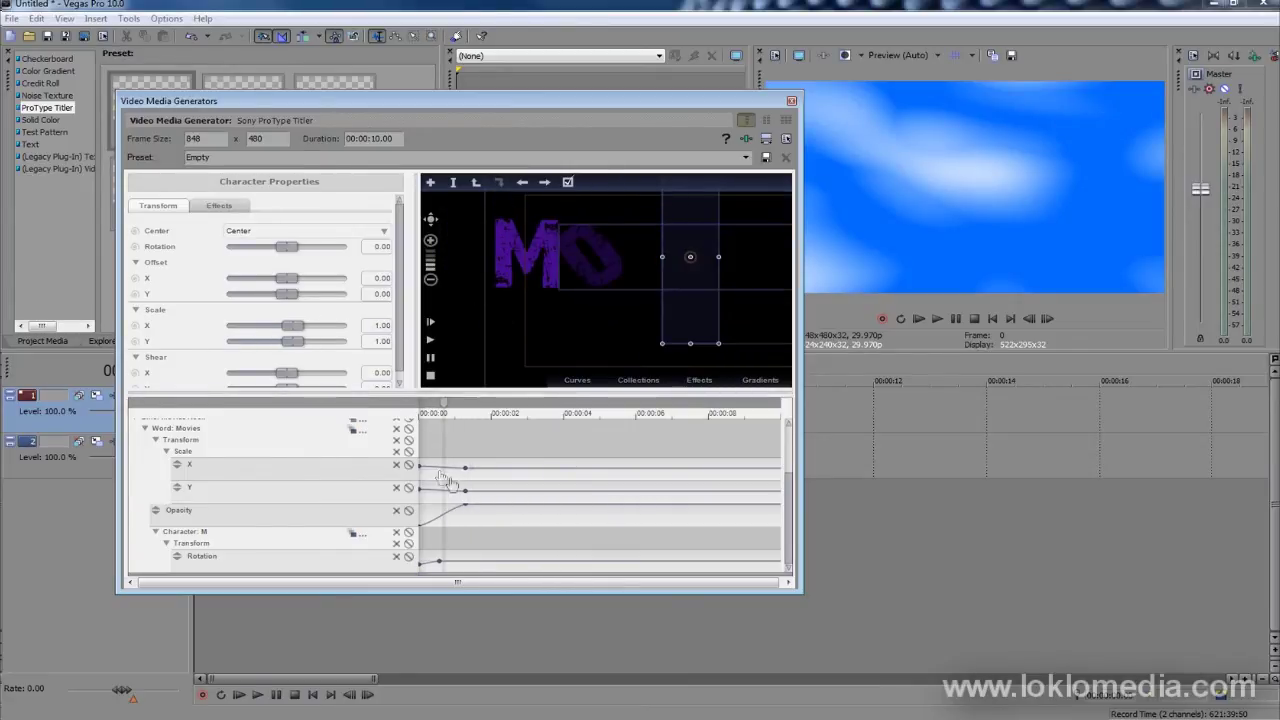
left_click(135, 246)
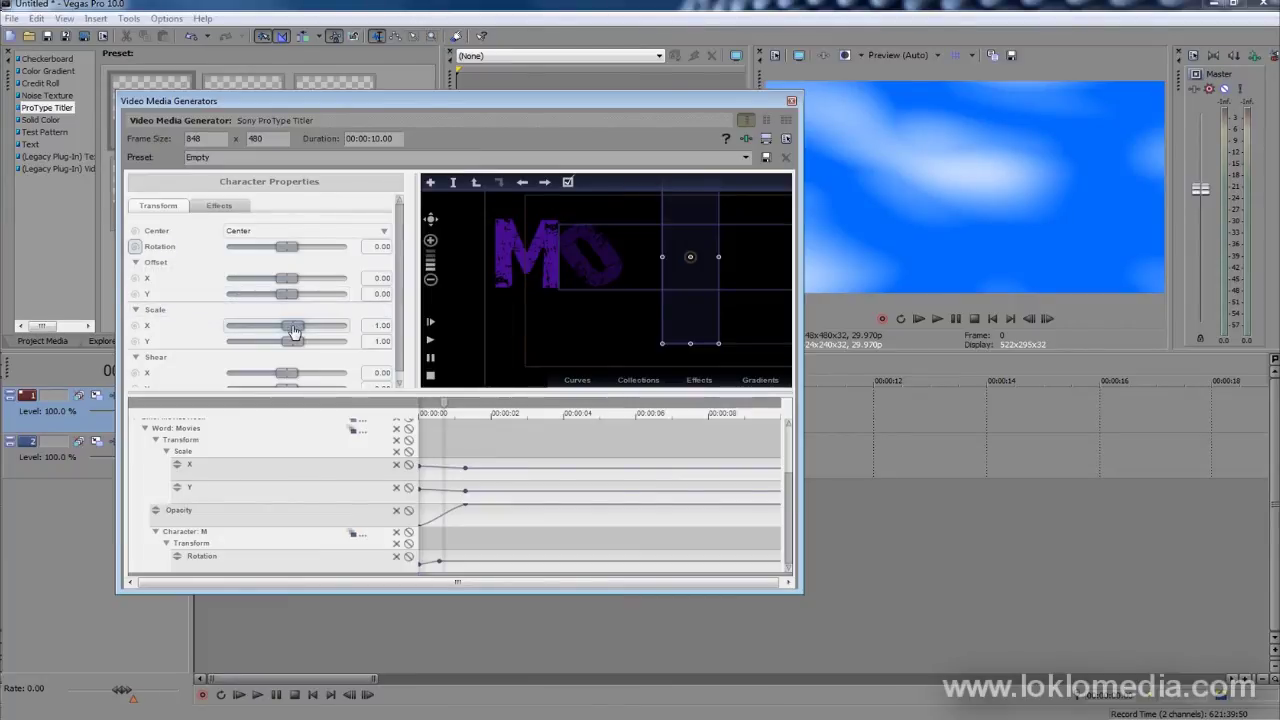
left_click_drag(294, 331, 291, 332)
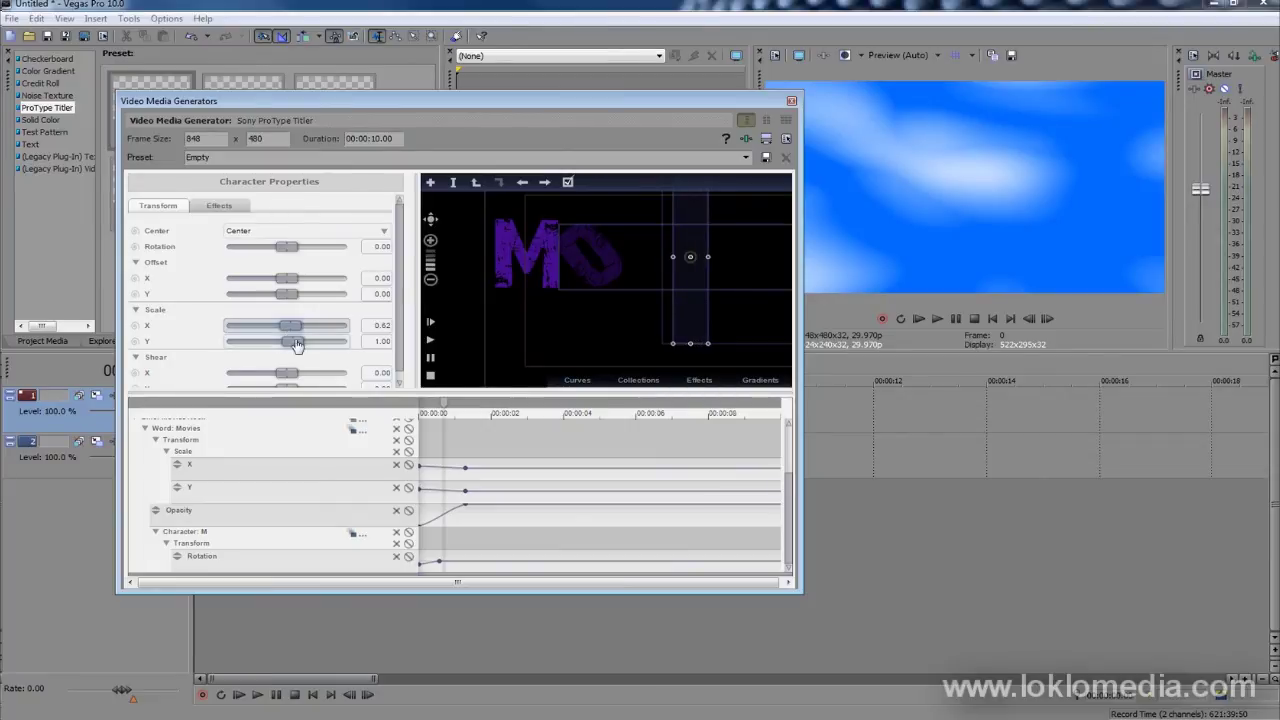
left_click_drag(296, 346, 294, 346)
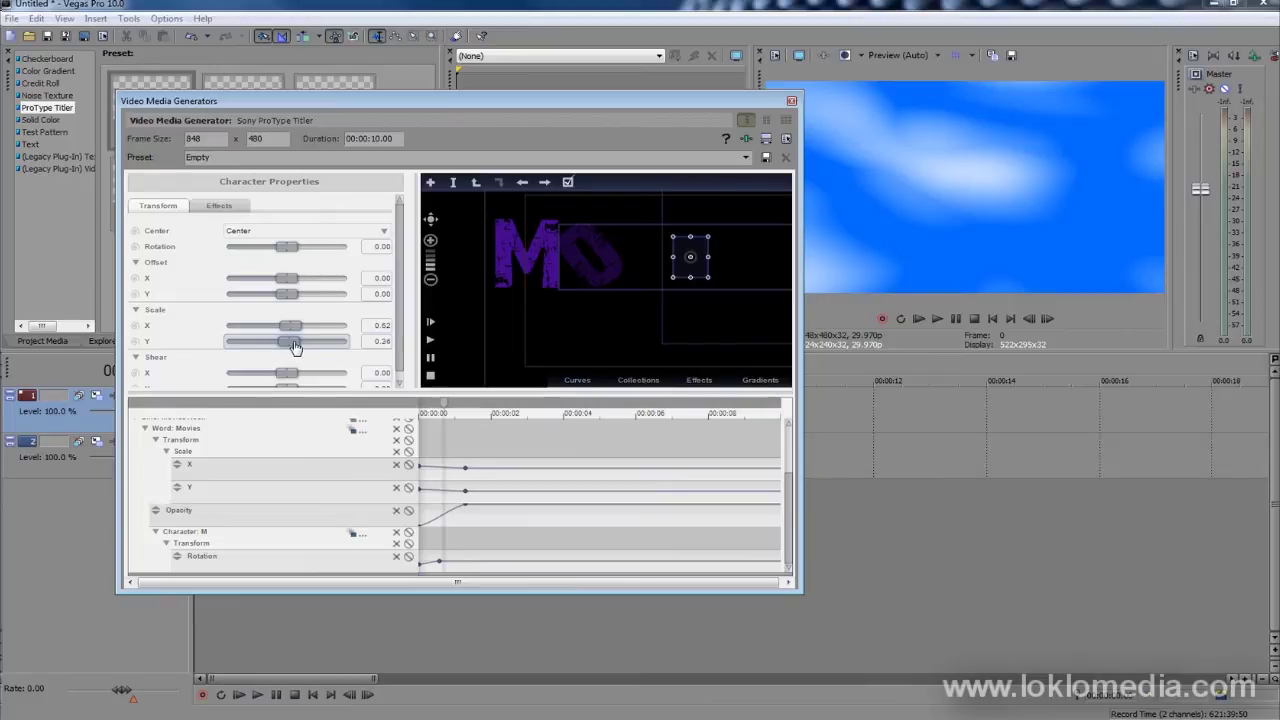
left_click_drag(295, 346, 296, 346)
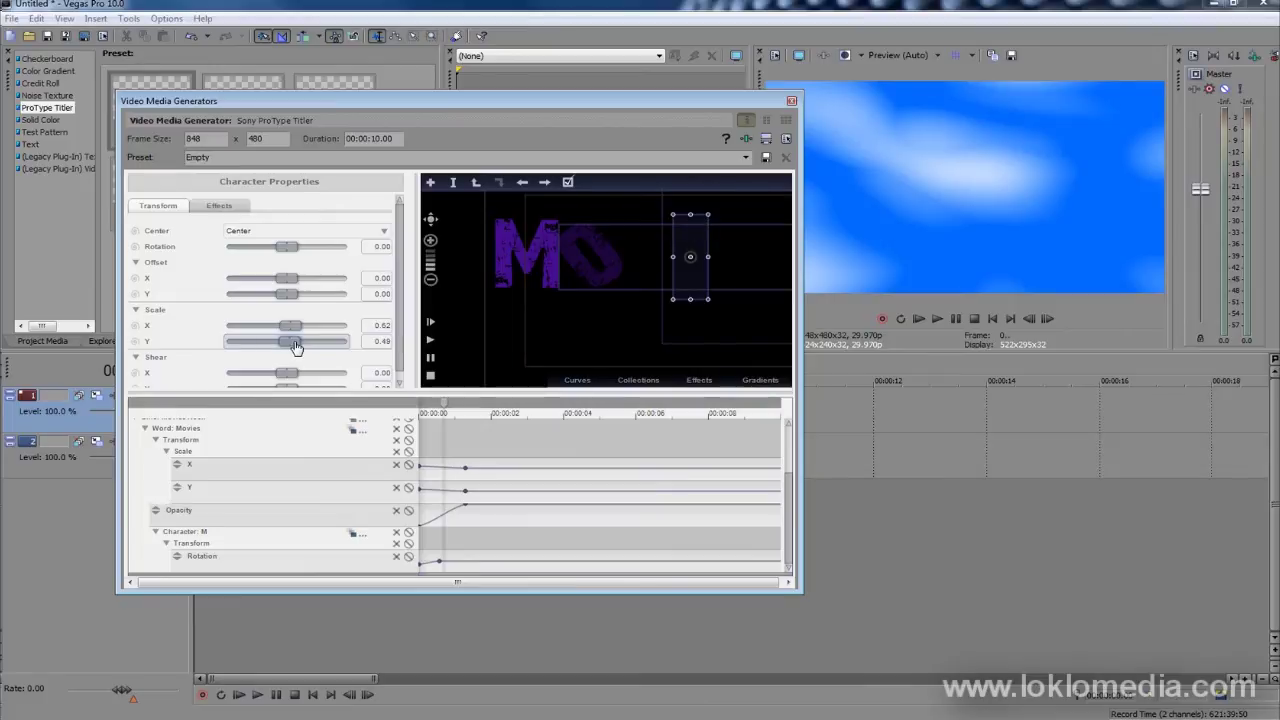
Keyframe the R's scale from 0.24 at the start up to 1.00 later
left_click(137, 326)
left_click(137, 341)
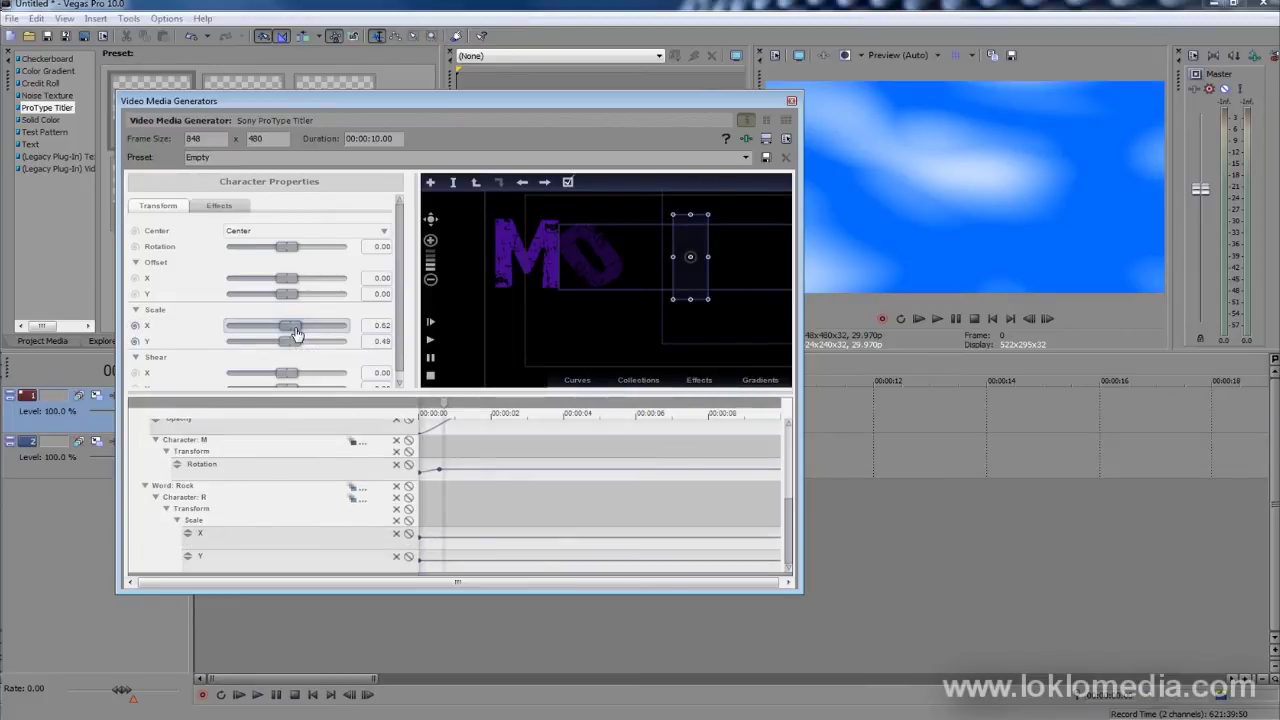
left_click_drag(293, 332, 292, 346)
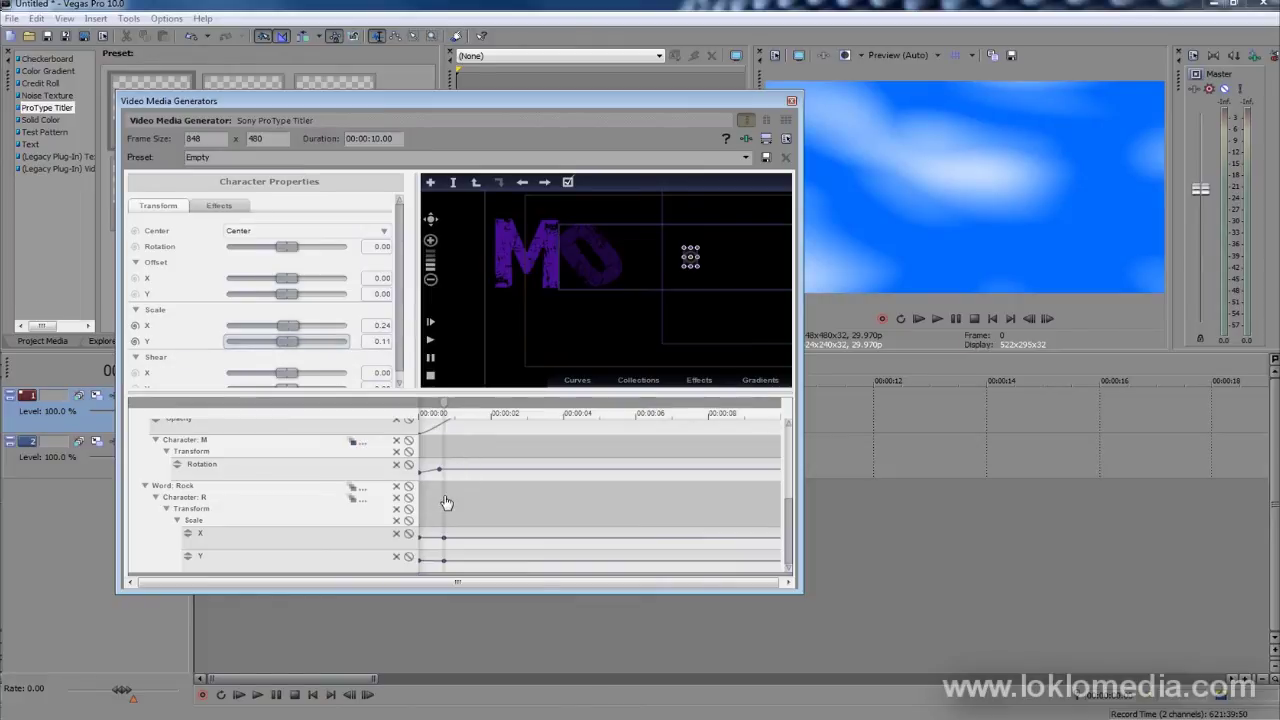
left_click_drag(446, 502, 460, 493)
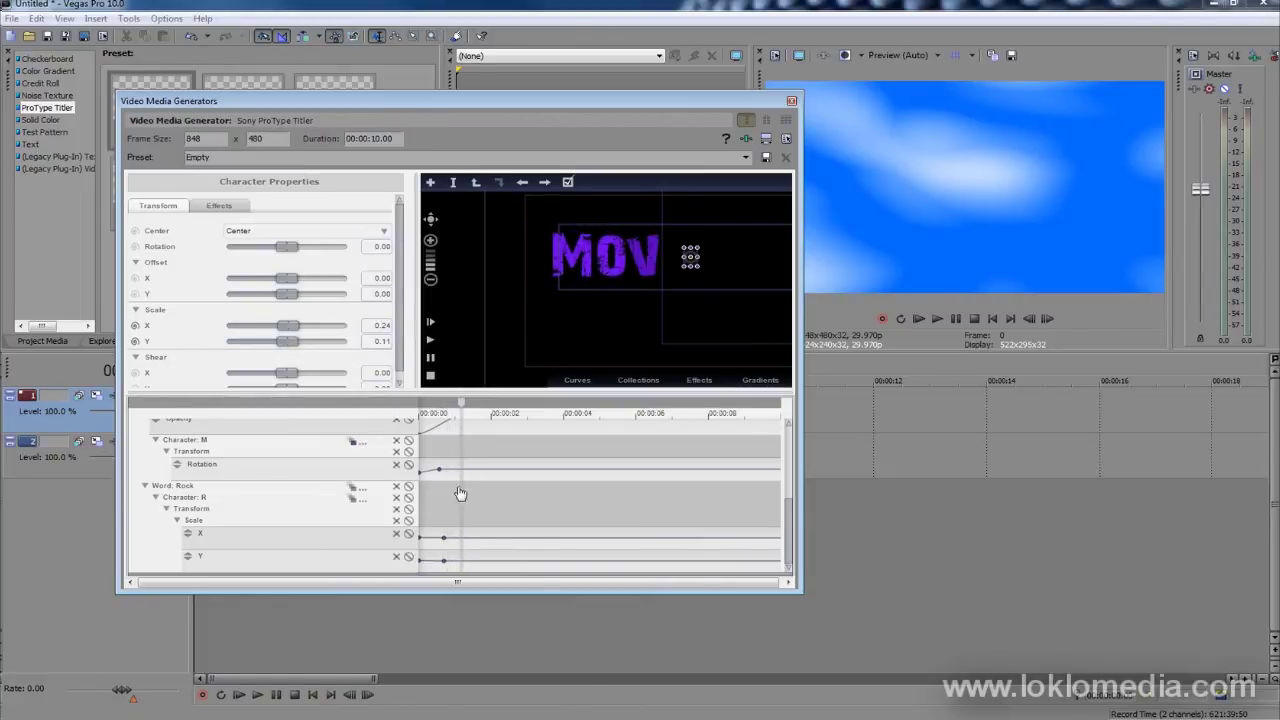
left_click_drag(287, 326, 292, 342)
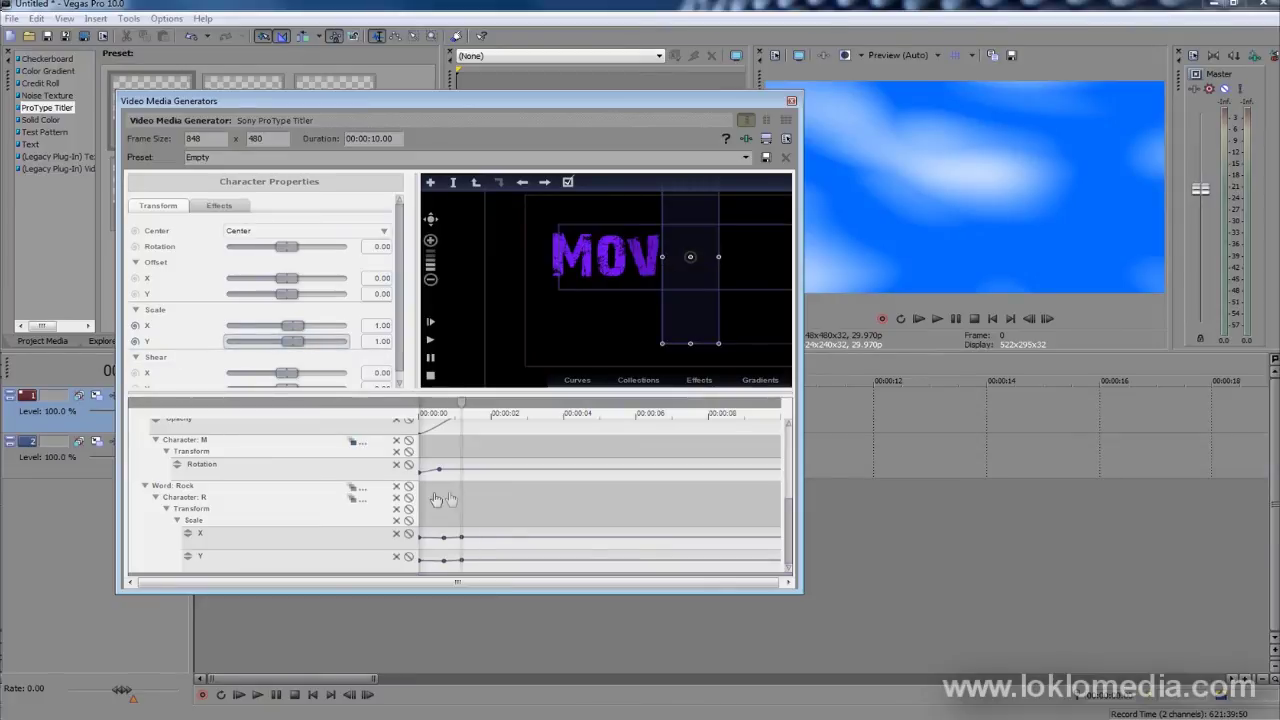
Turn on cascade for Word: Rock and preview its letters growing in
left_click(353, 489)
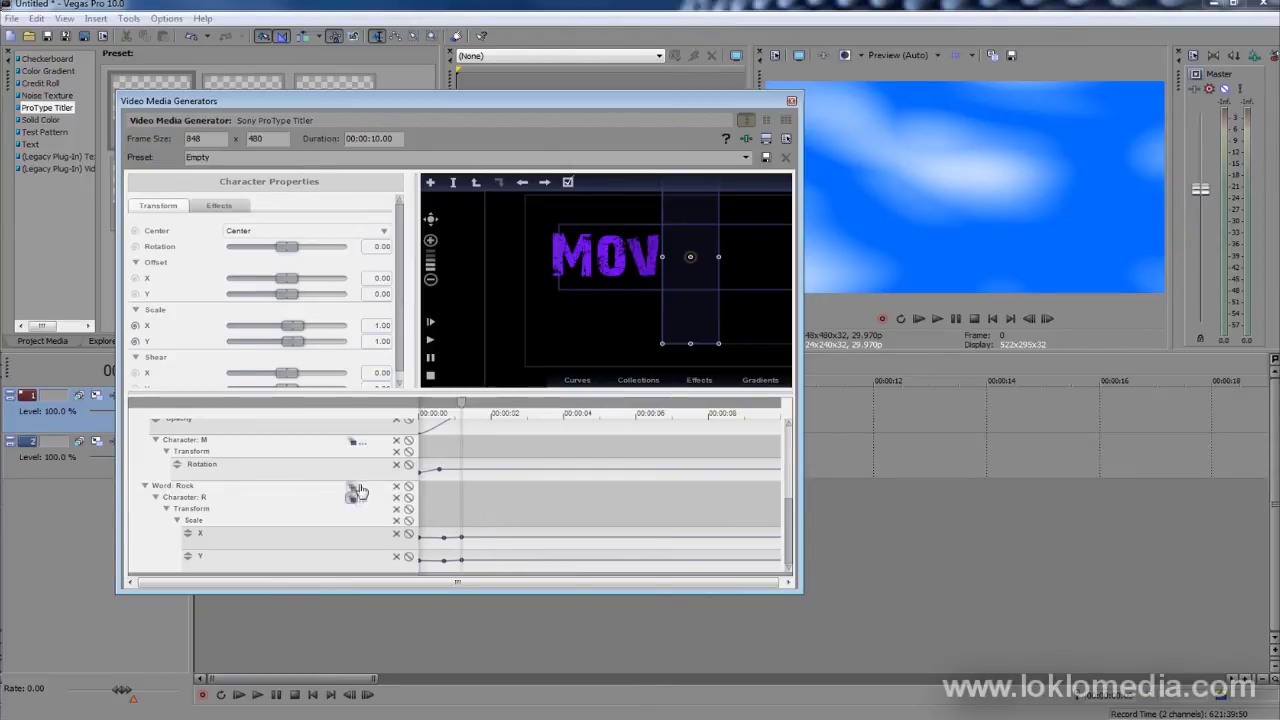
mouse_move(461, 512)
left_mouse_down()
mouse_move(564, 524)
mouse_move(437, 511)
mouse_move(566, 520)
mouse_move(456, 511)
left_mouse_up()
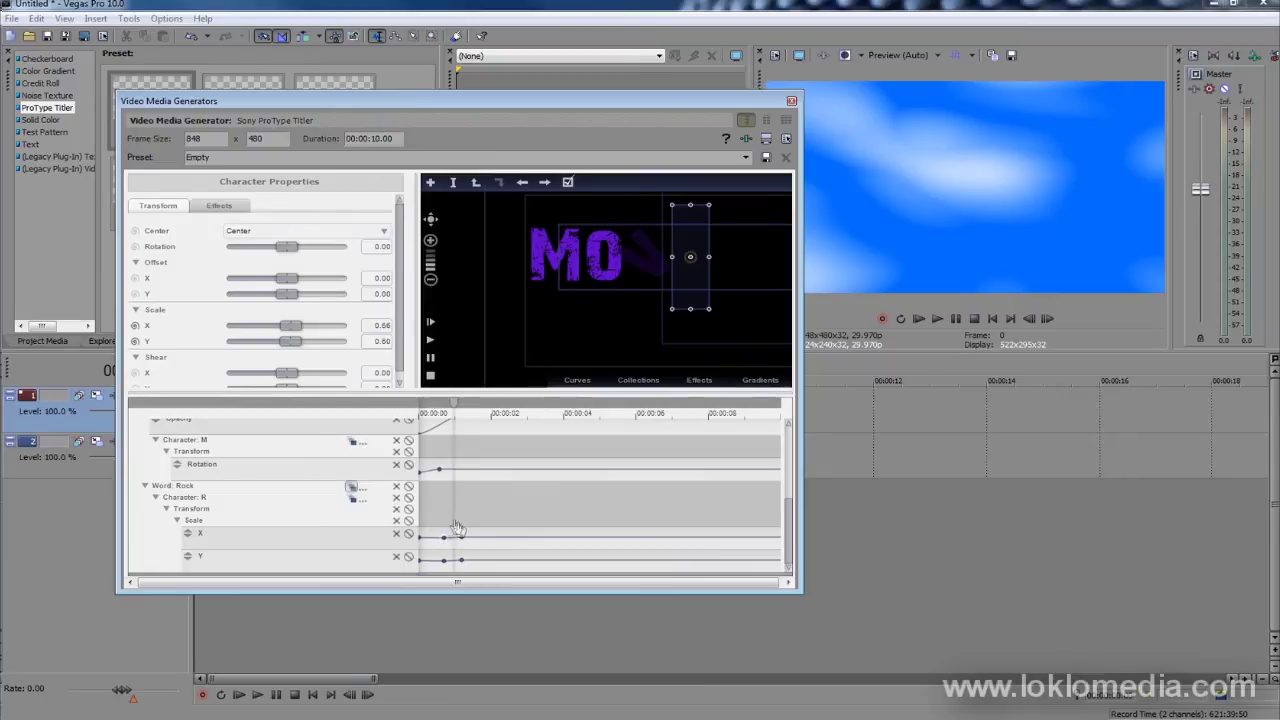
mouse_move(457, 528)
left_mouse_down()
mouse_move(429, 531)
mouse_move(482, 523)
left_mouse_up()
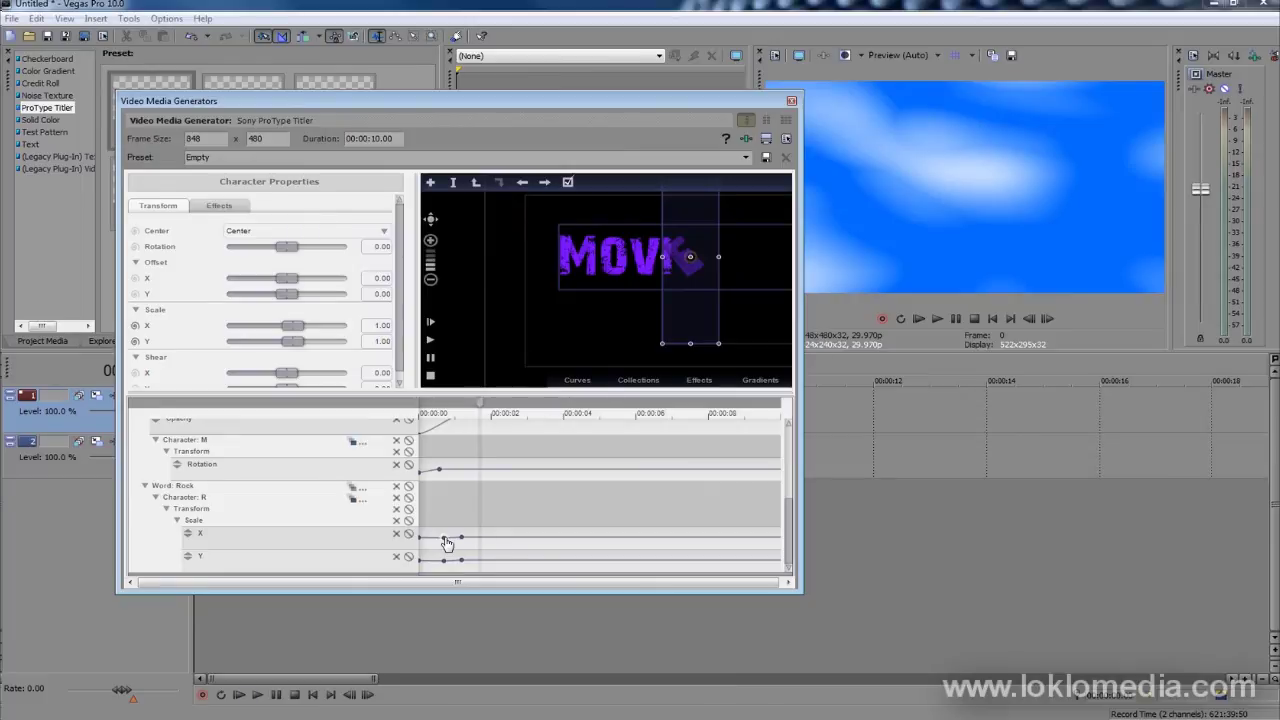
Delete the R's existing Scale X and Y keyframes and readjust its starting width
left_click(444, 538)
right_click(444, 538)
left_click(472, 547)
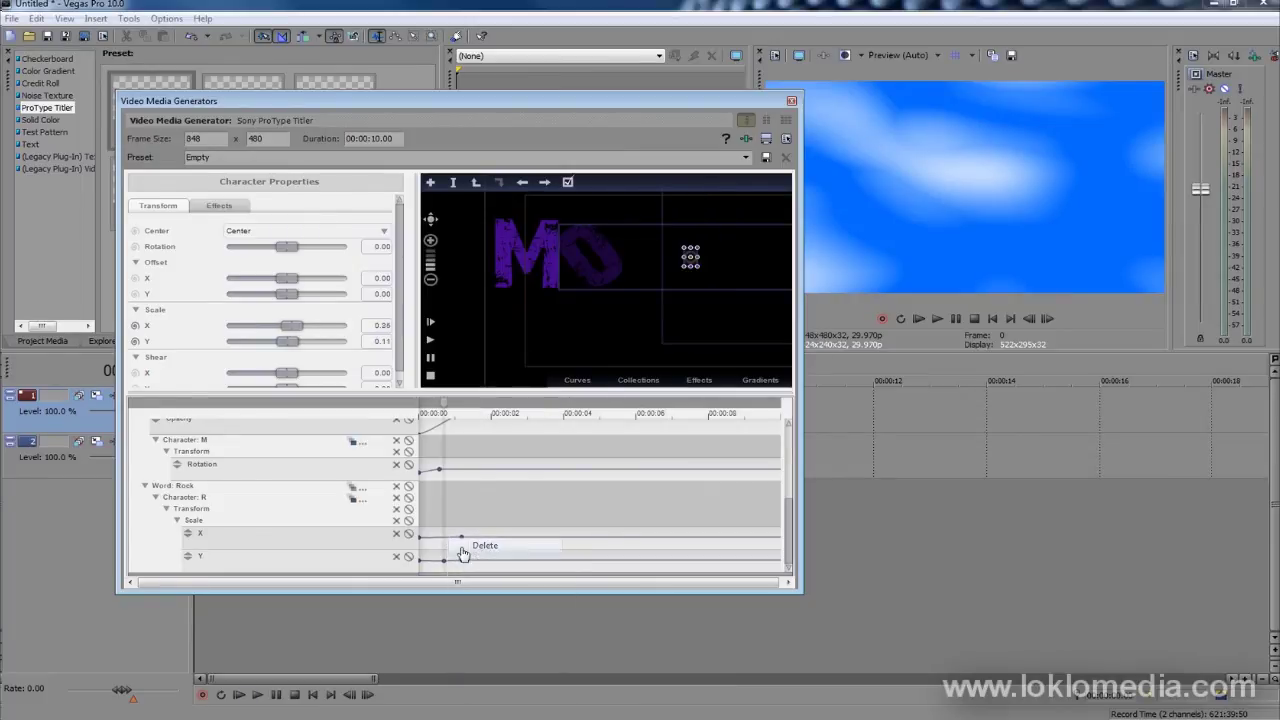
right_click(444, 565)
left_click(474, 573)
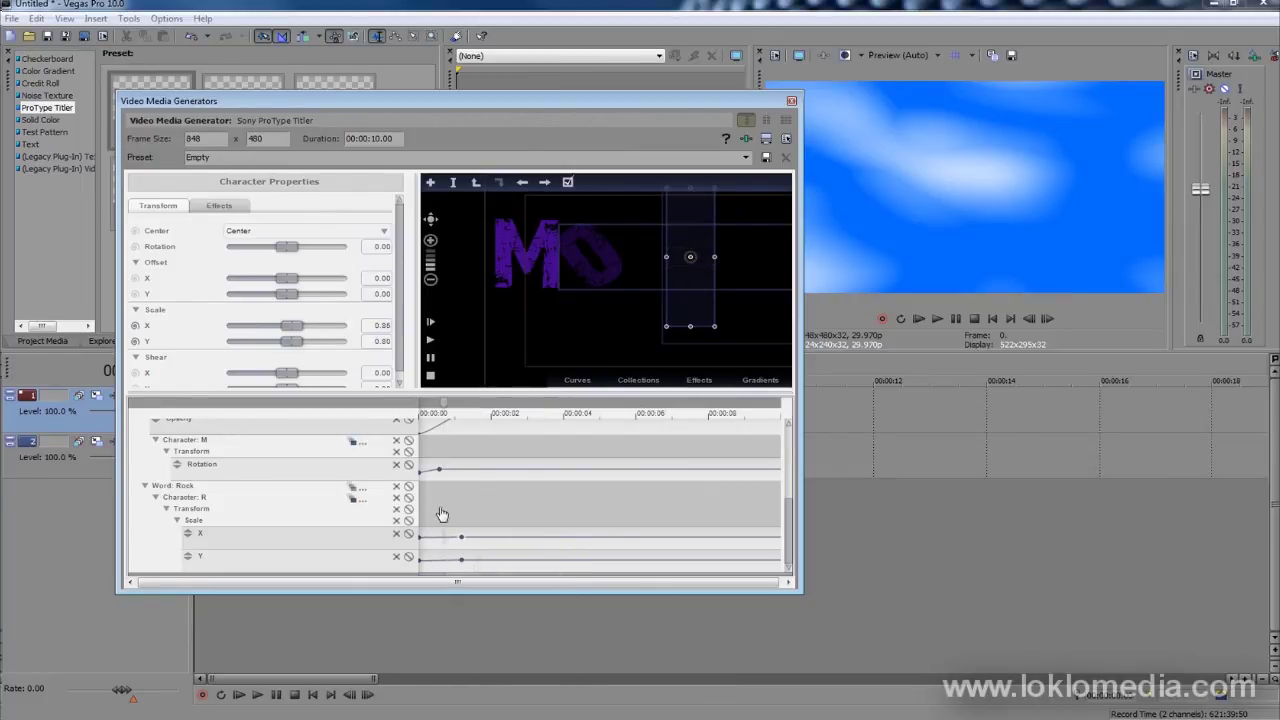
left_click_drag(460, 516, 412, 512)
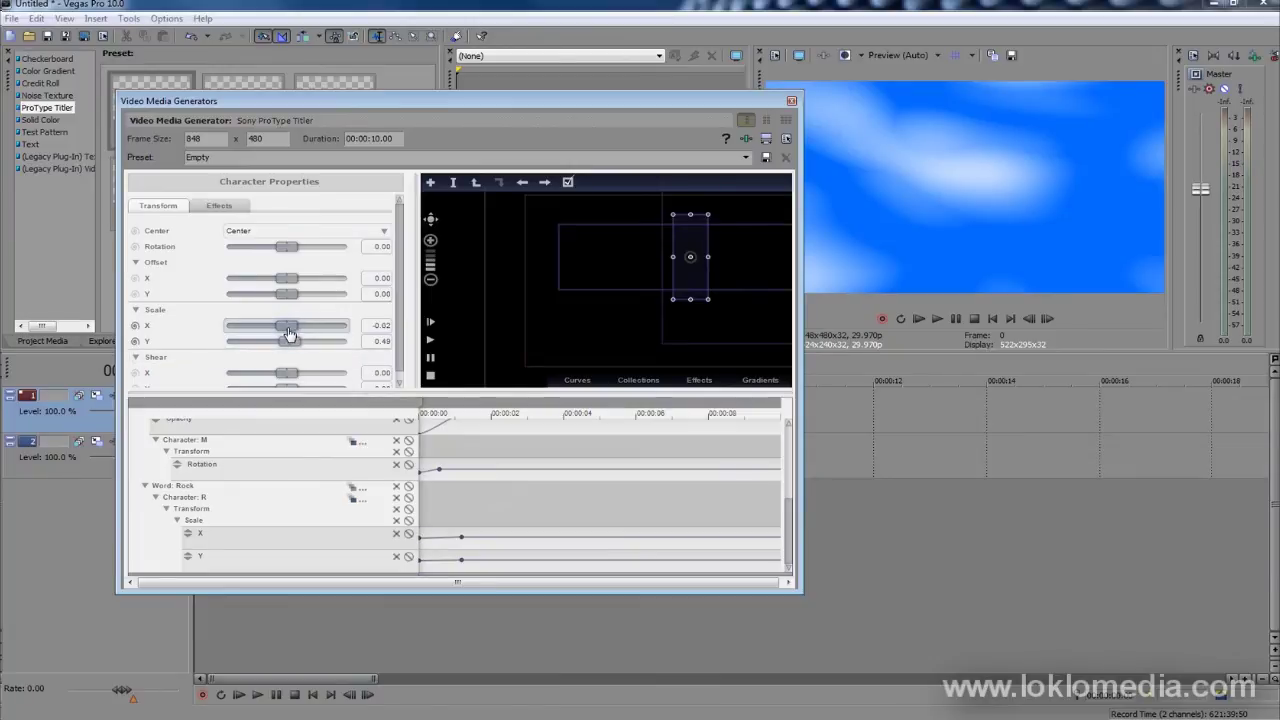
left_click_drag(290, 328, 293, 347)
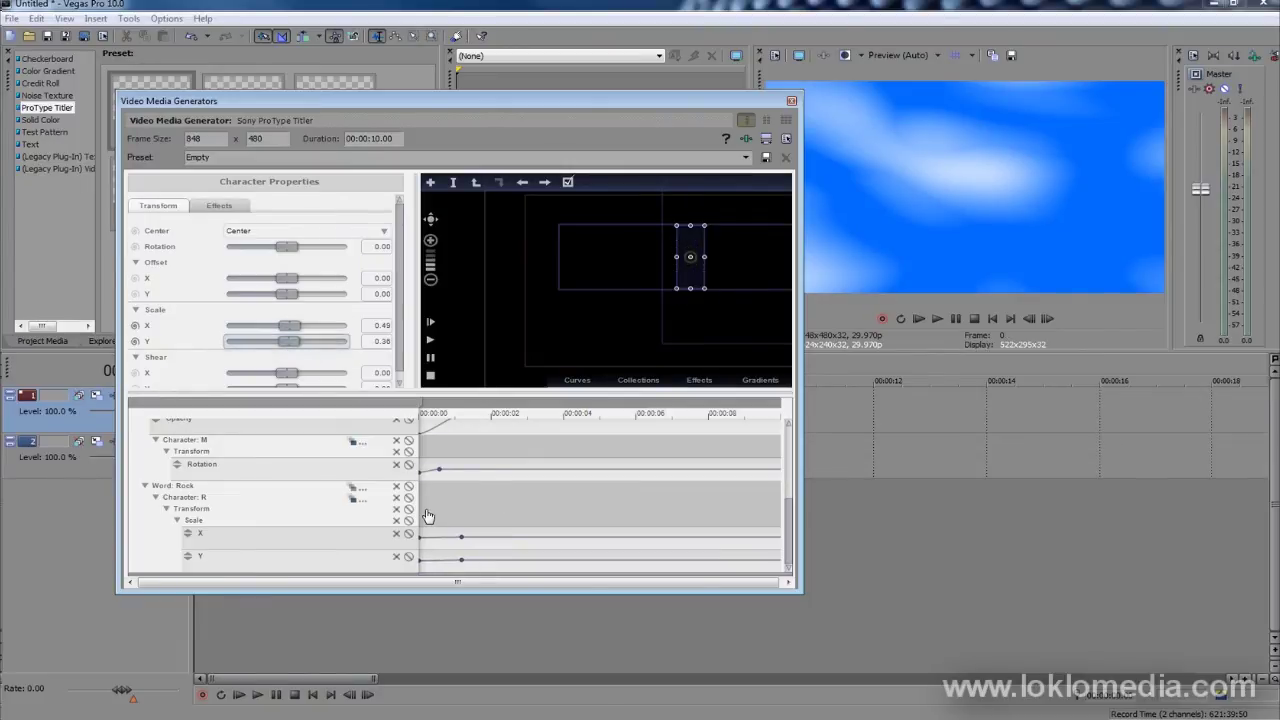
left_click_drag(427, 515, 505, 518)
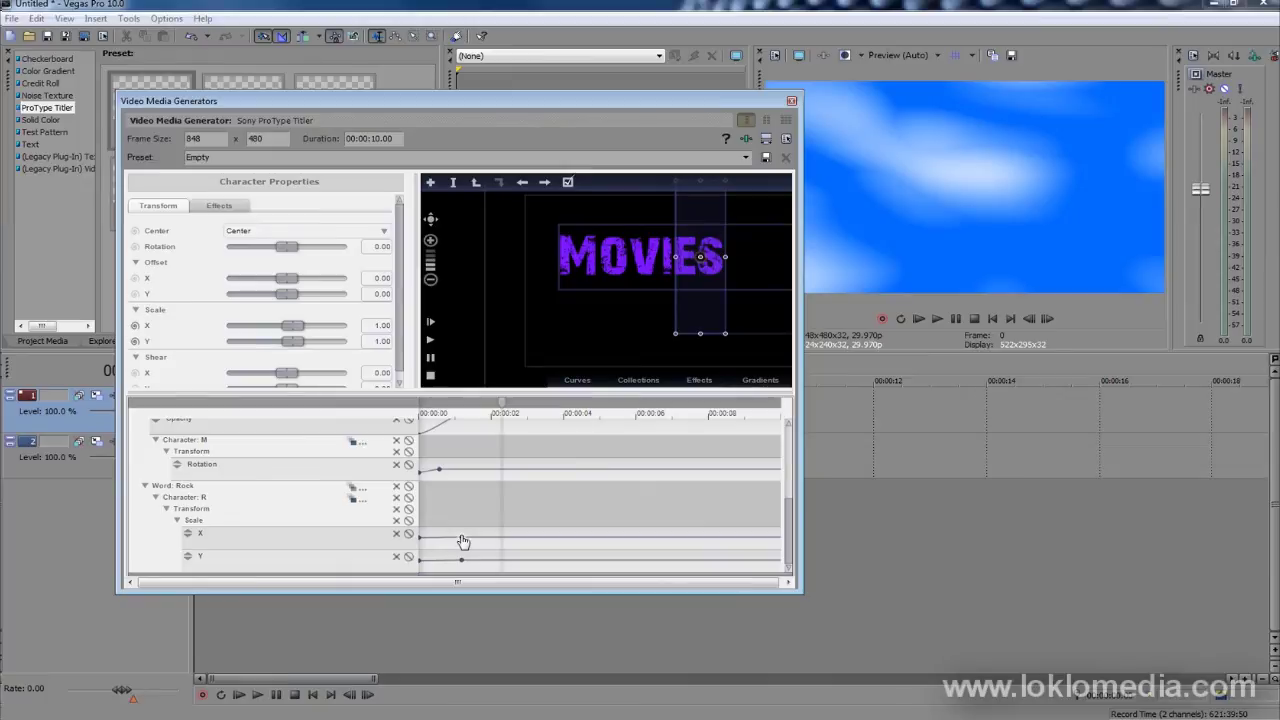
Drag the R's scale keyframes later to about 3 seconds and preview around 4 seconds
left_click(462, 538)
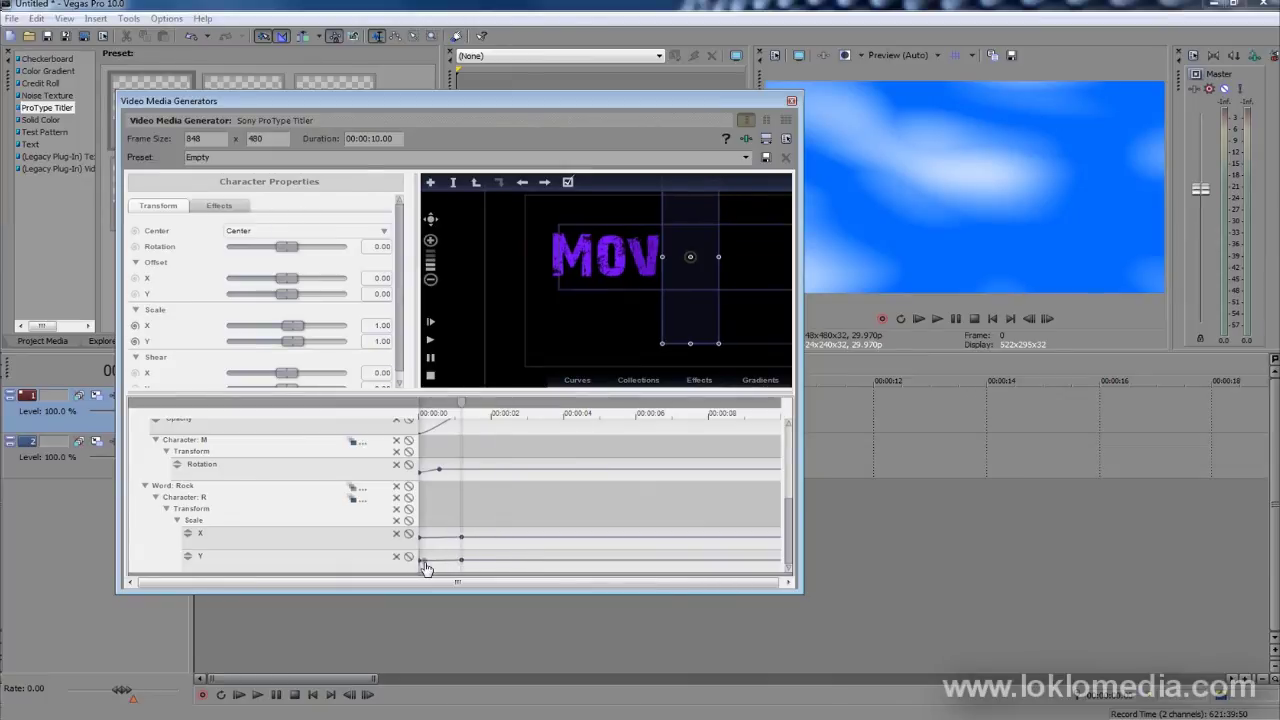
left_click(424, 545)
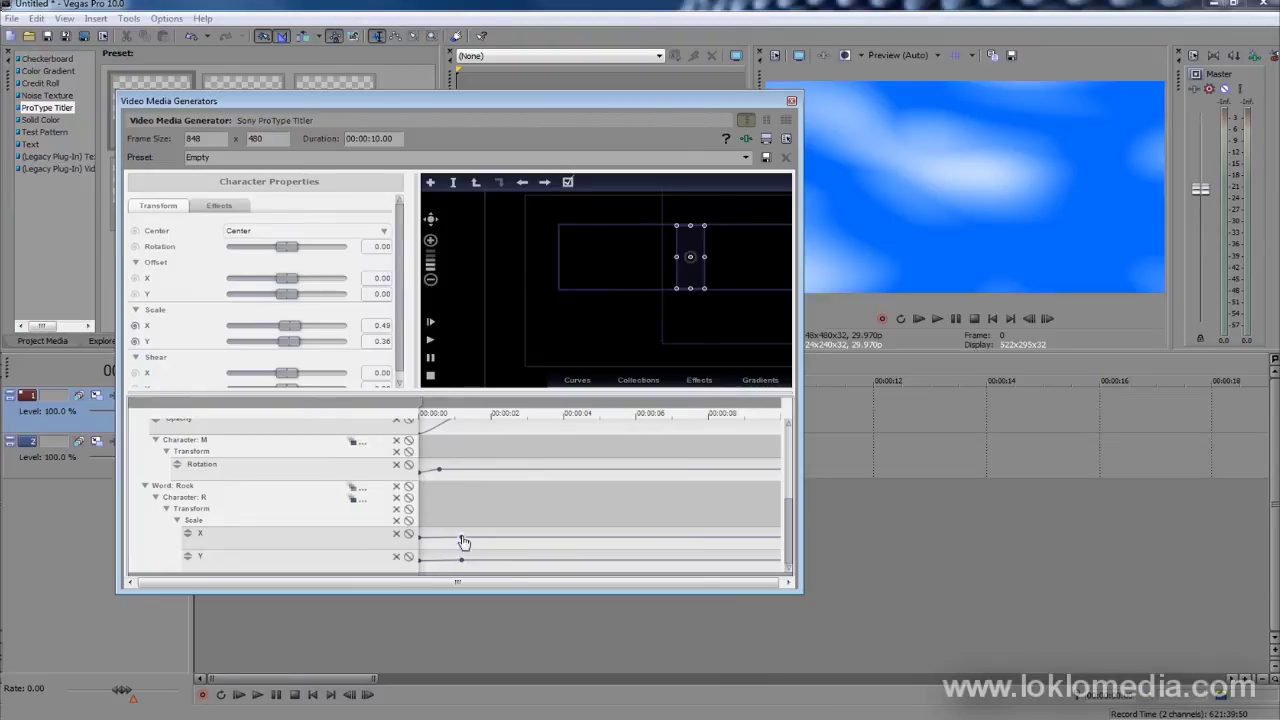
left_click(462, 539)
left_click(424, 545)
left_click_drag(470, 538, 572, 540)
left_click_drag(466, 517, 587, 518)
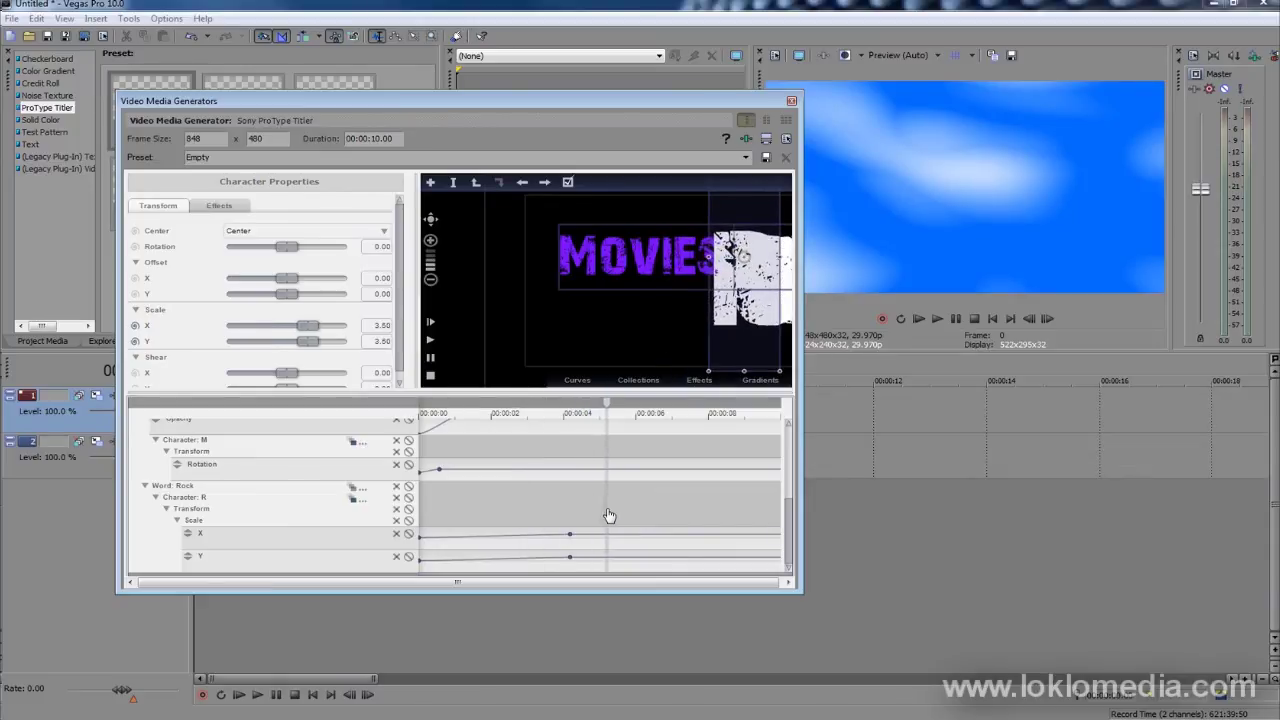
At the R's scale keyframe, shrink it to Scale X 0.70 and Y about 1.08
left_click_drag(609, 515, 557, 516)
left_click(570, 538)
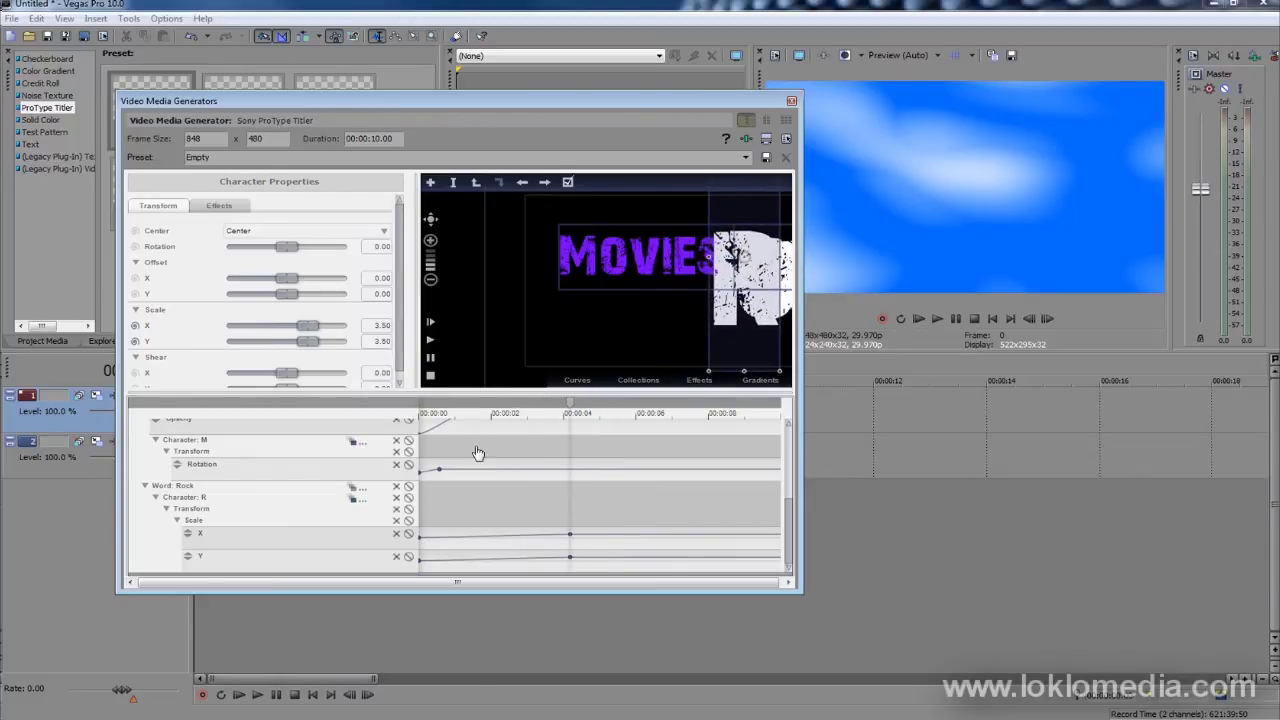
mouse_move(316, 331)
left_mouse_down()
mouse_move(290, 331)
mouse_move(297, 346)
left_mouse_up()
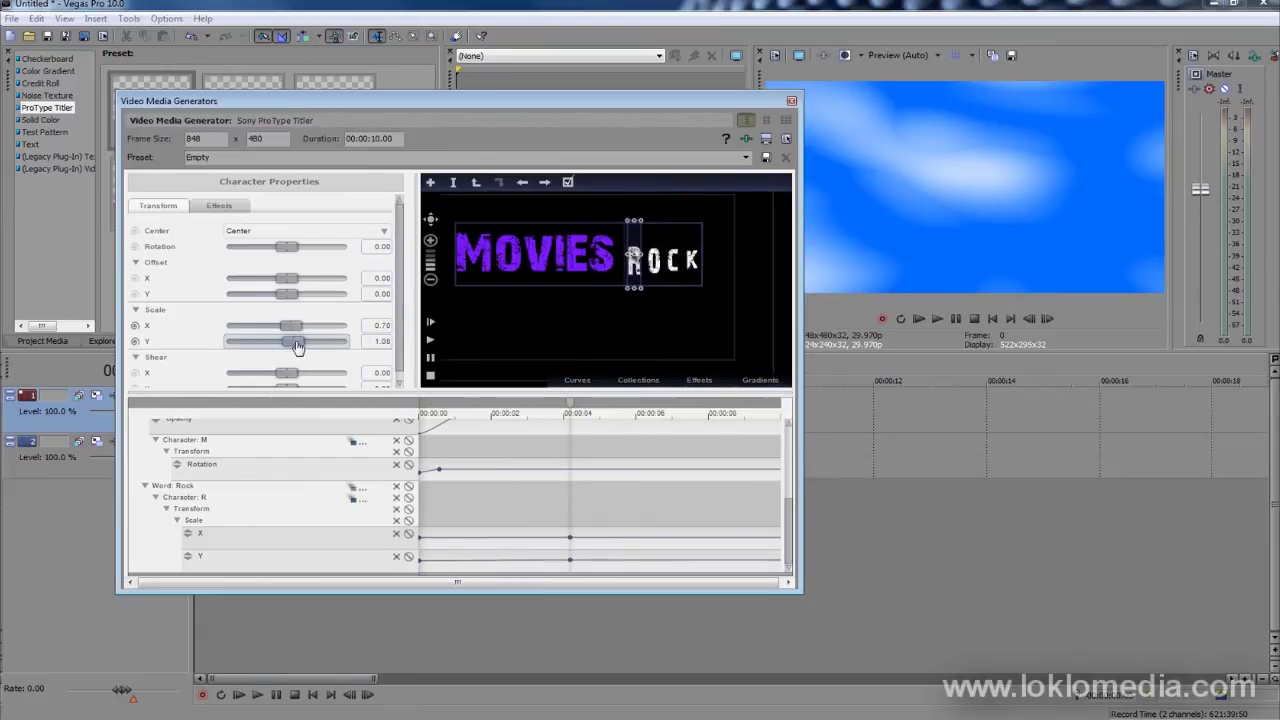
Add a keyframe at 00:00:02 with the R's Scale X at 0, then play the animation
left_click(653, 511)
left_click_drag(520, 498, 502, 476)
left_click(500, 508)
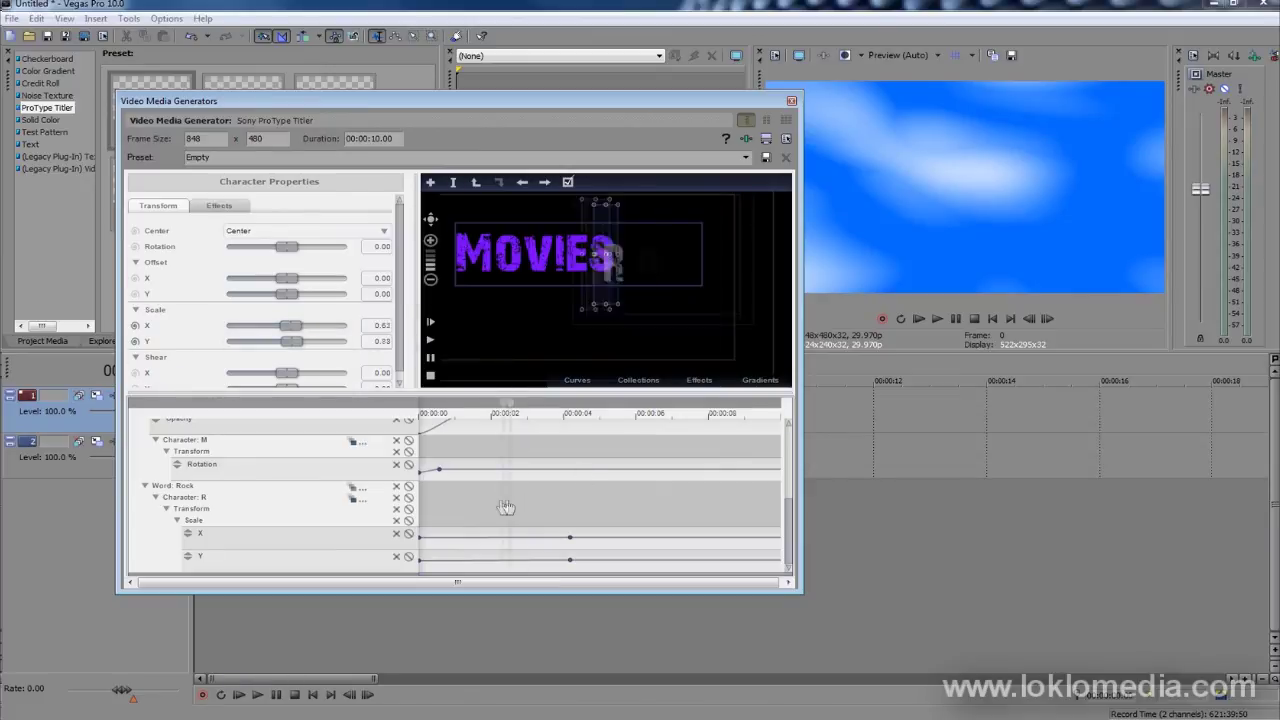
left_click(378, 330)
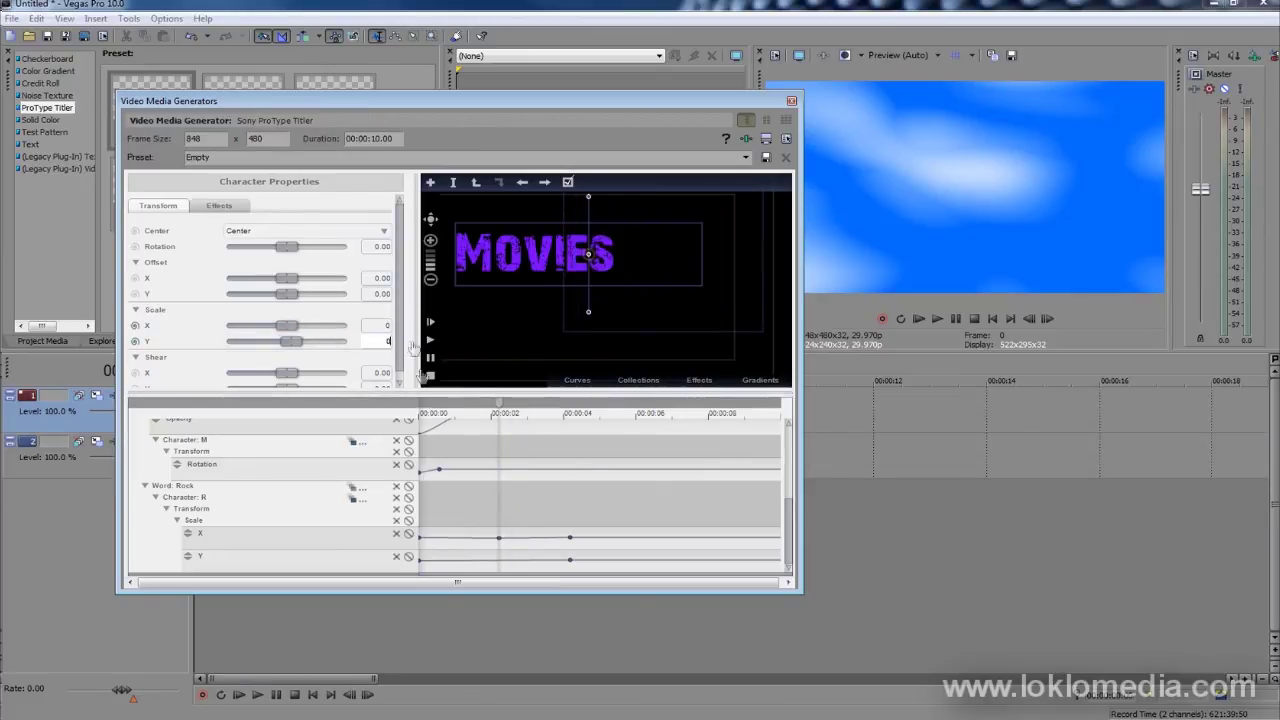
left_click_drag(506, 509, 538, 512)
key("space")
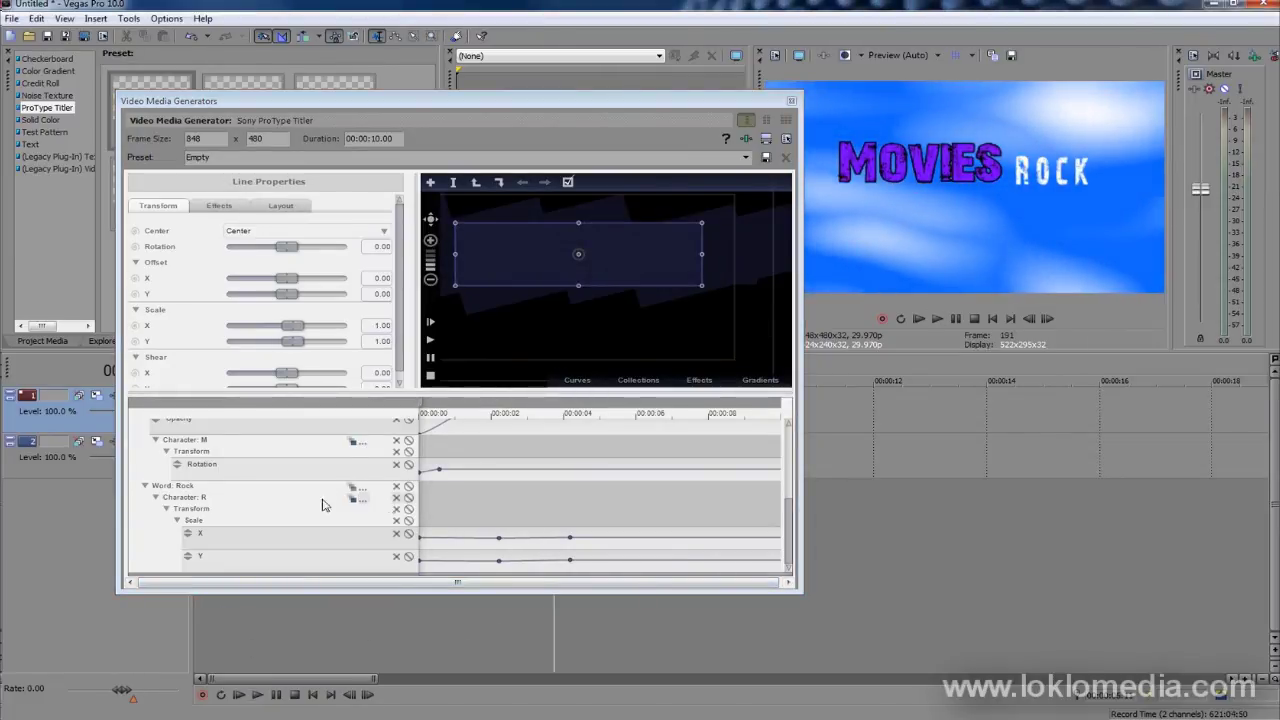
Stop playback and scrub through the MOVIES ROCK animation around 4 seconds
left_click(496, 510)
mouse_move(484, 511)
left_mouse_down()
mouse_move(558, 509)
mouse_move(505, 497)
left_mouse_up()
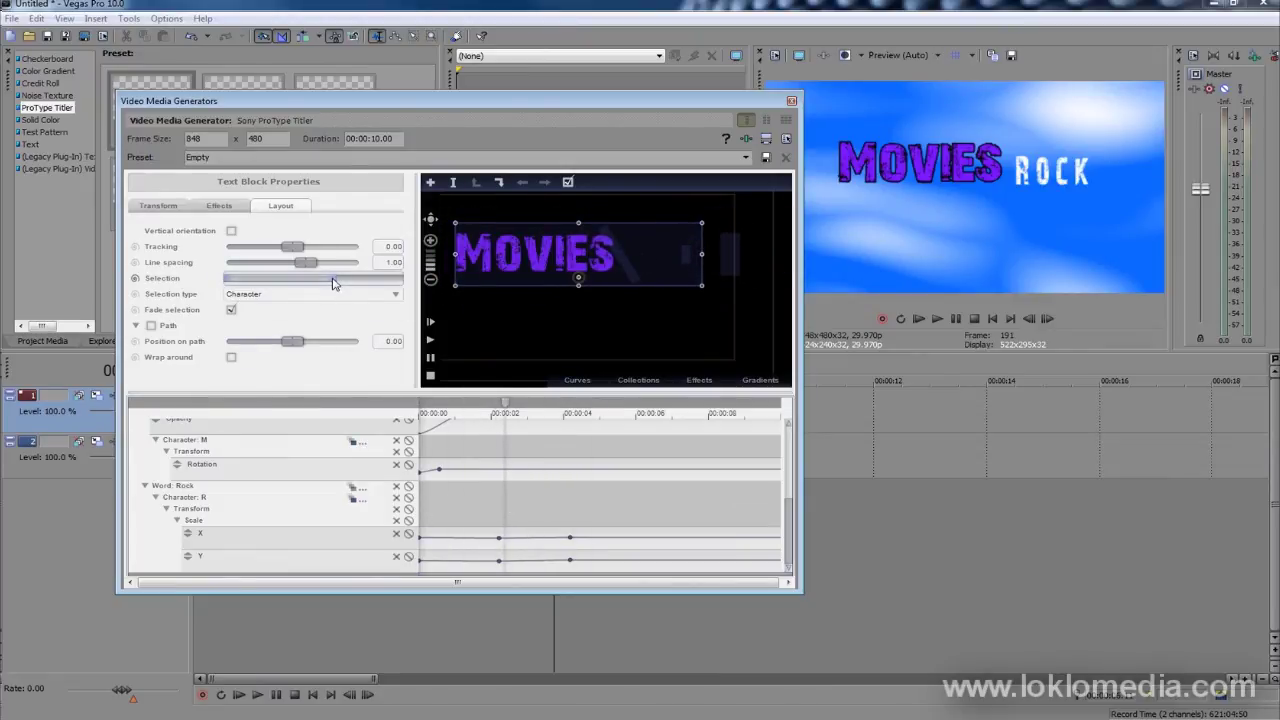
left_click_drag(500, 500, 613, 481)
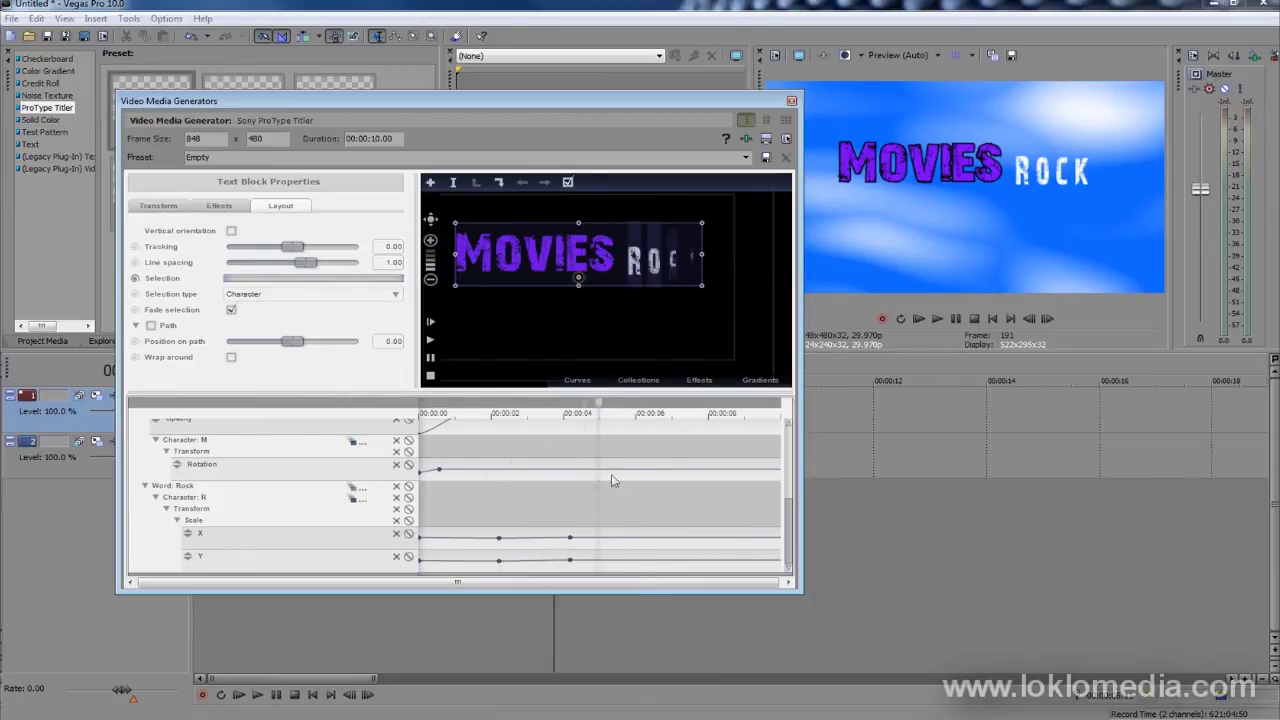
Select the word MOVIES and show its Effects settings, leaving opacity at full
left_click(586, 263)
left_click(232, 206)
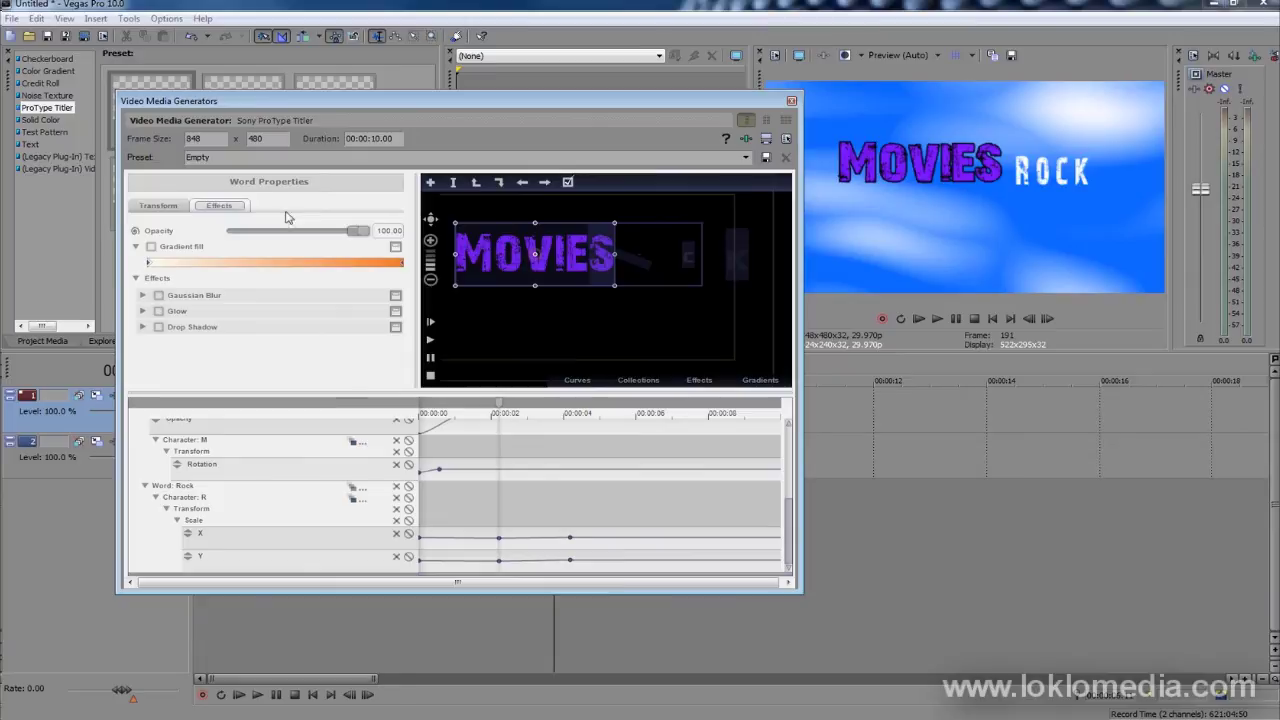
left_click_drag(362, 234, 397, 244)
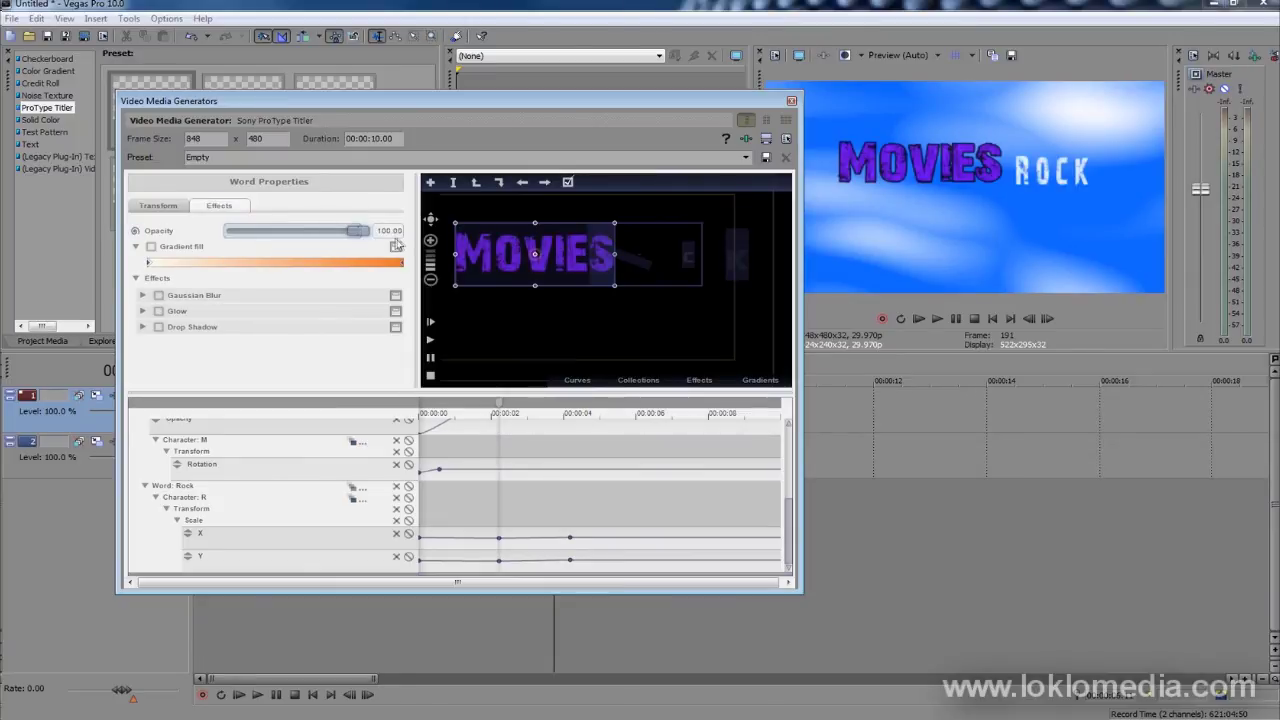
left_click(686, 246)
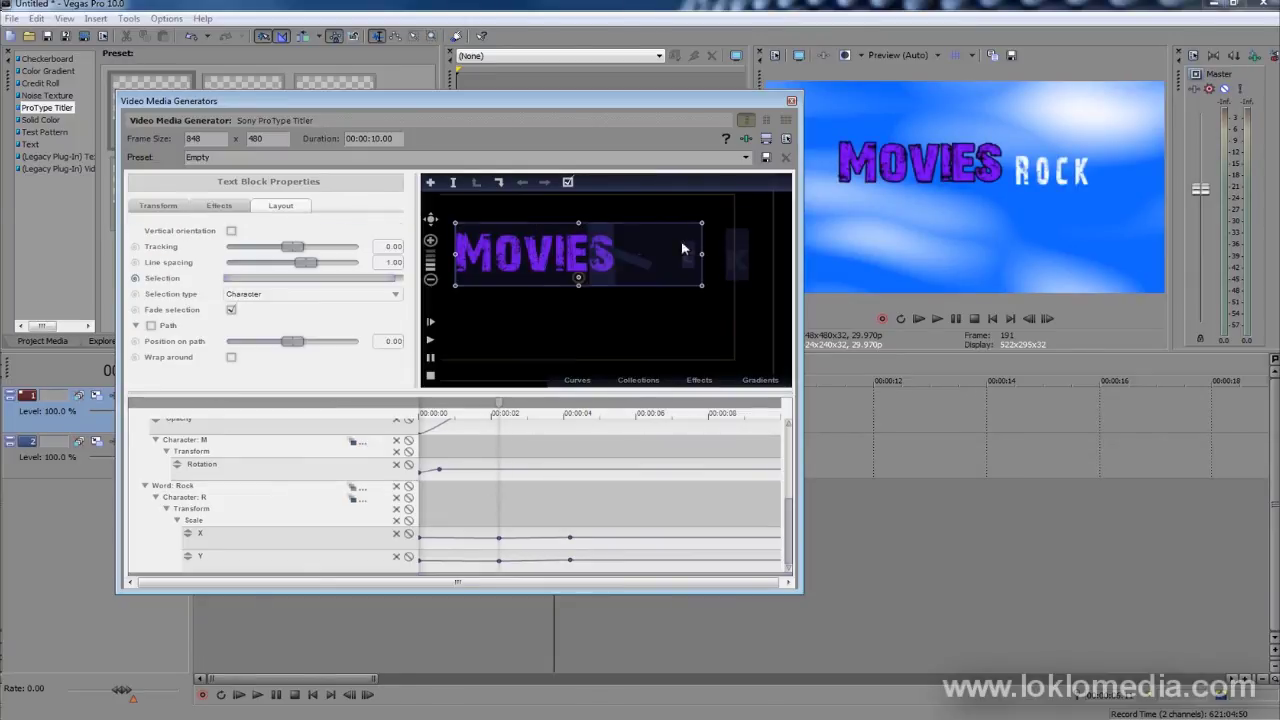
left_click(726, 270)
left_click(724, 264)
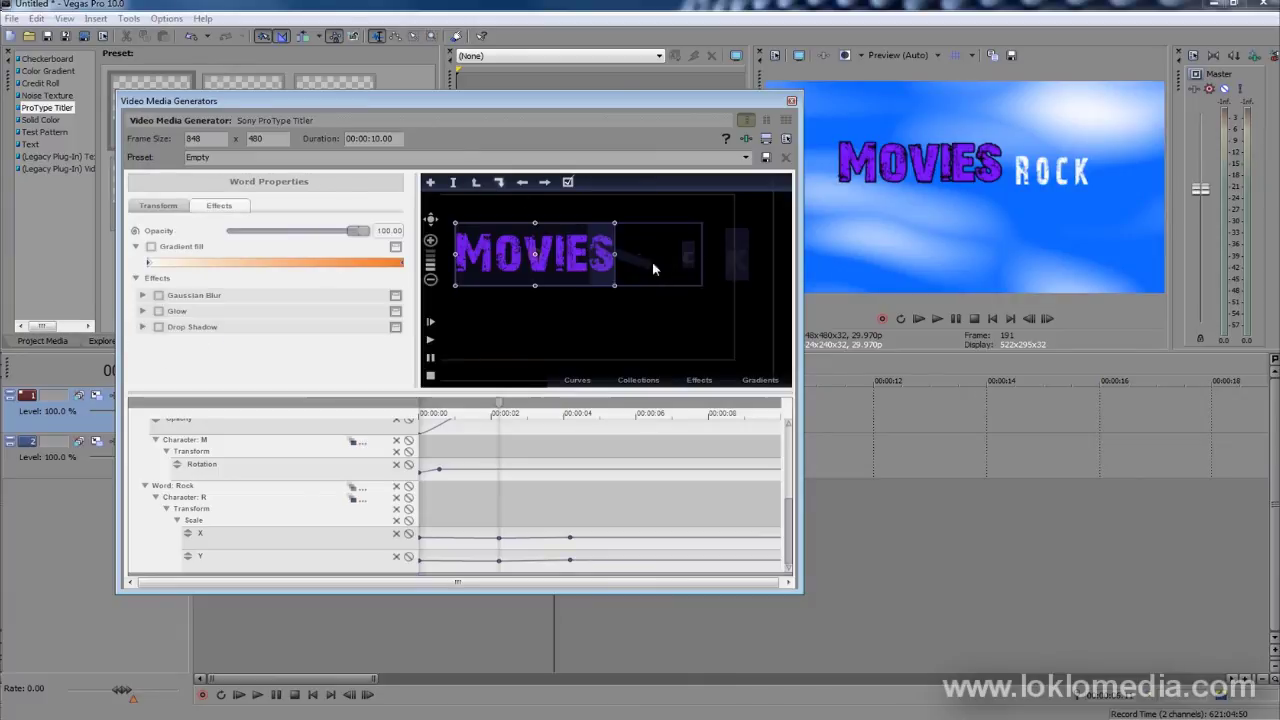
left_click(740, 260)
left_click(474, 184)
Expand Line: Movies Rock and show the Effects settings for the R character
scroll(161, 540, "up", 2)
scroll(161, 540, "up", 3)
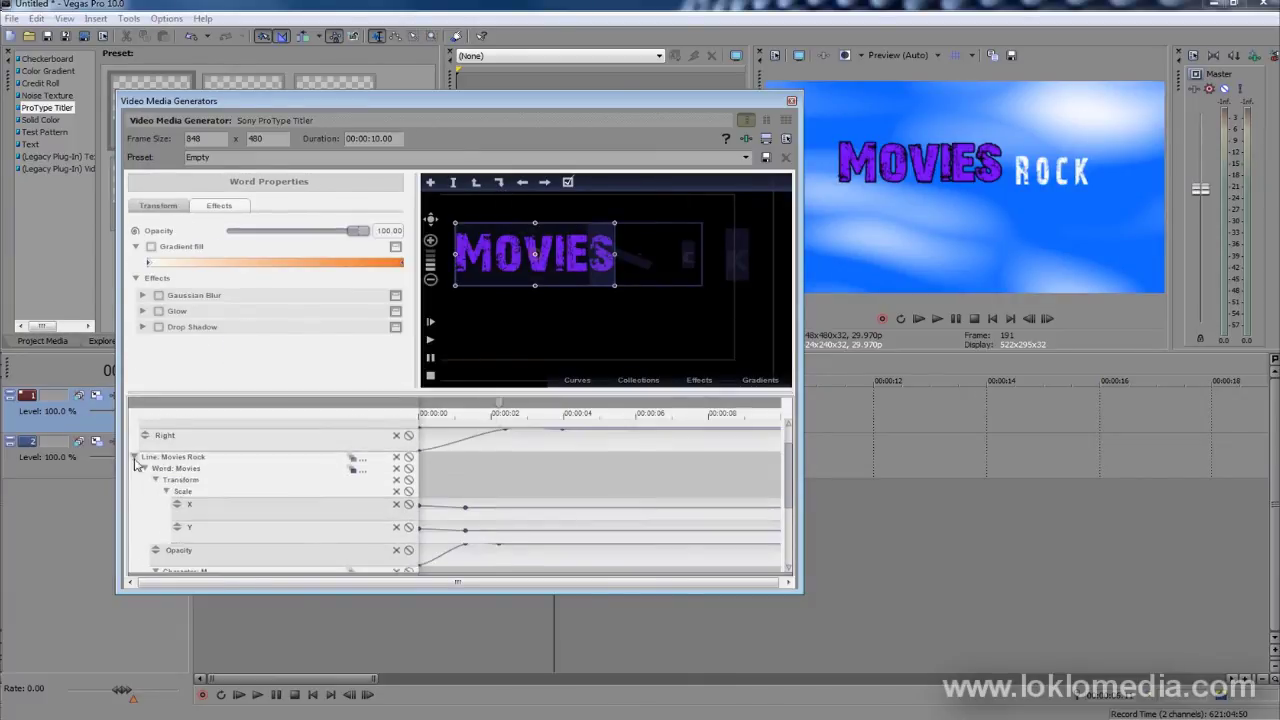
double_click(192, 496)
left_click(132, 495)
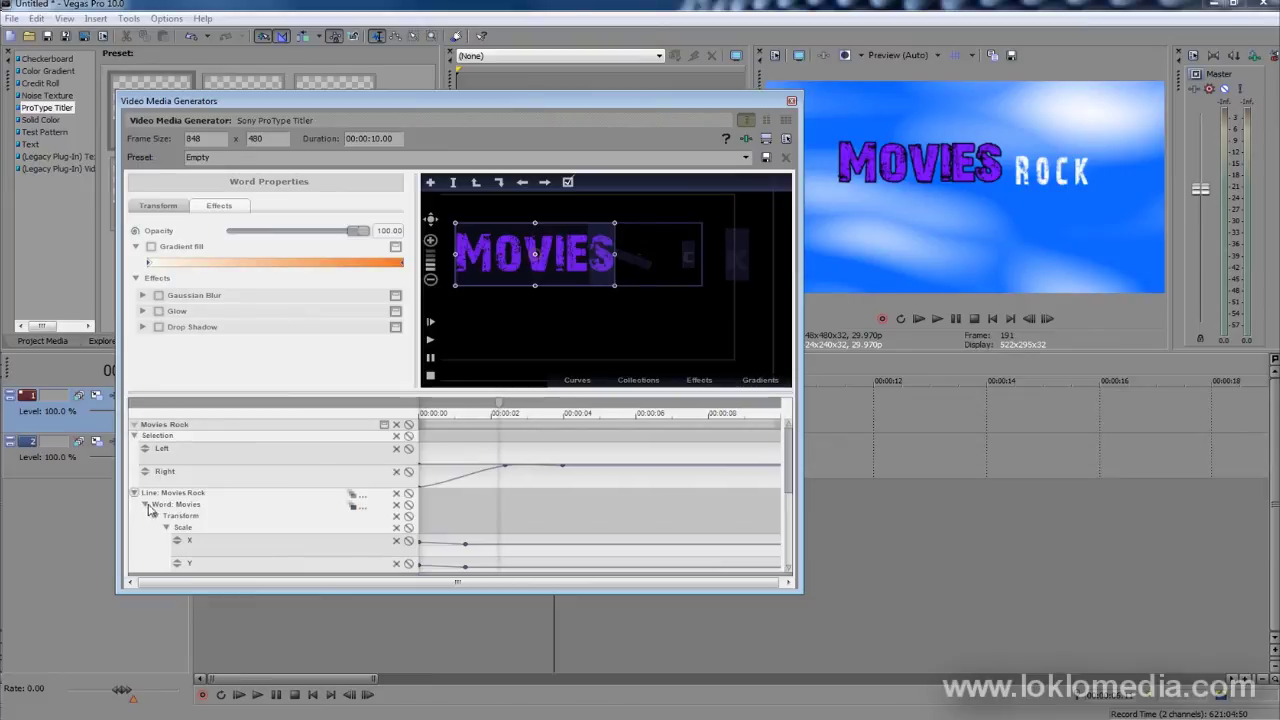
left_click(737, 264)
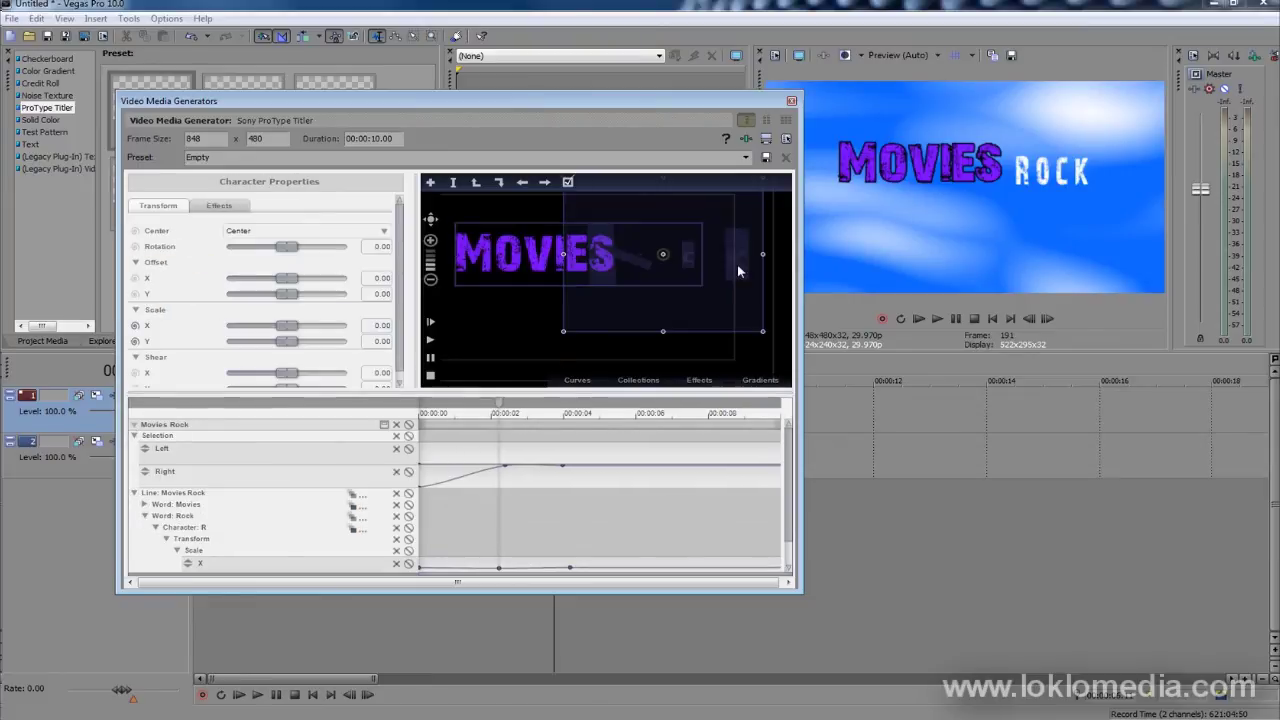
left_click(219, 205)
Drop the R's opacity to 0, restore it to 100, then play and stop the animation
left_click_drag(326, 233, 225, 233)
left_click(542, 505)
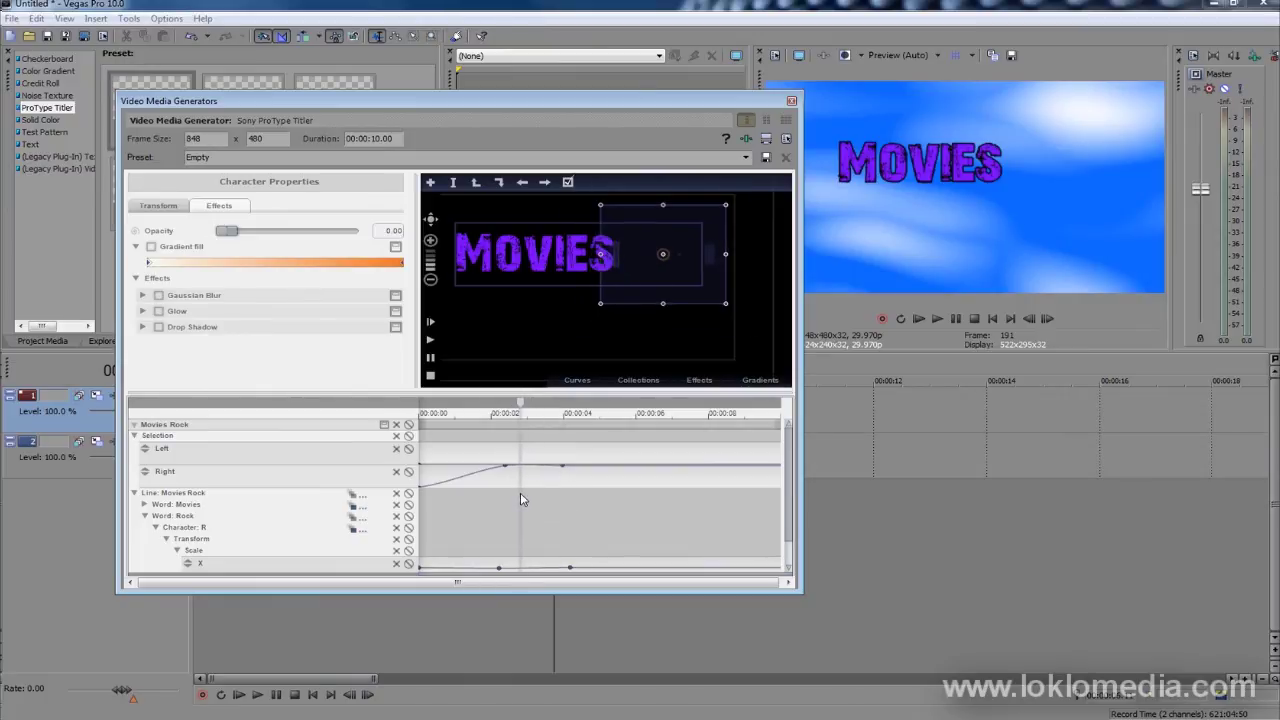
left_click(518, 492)
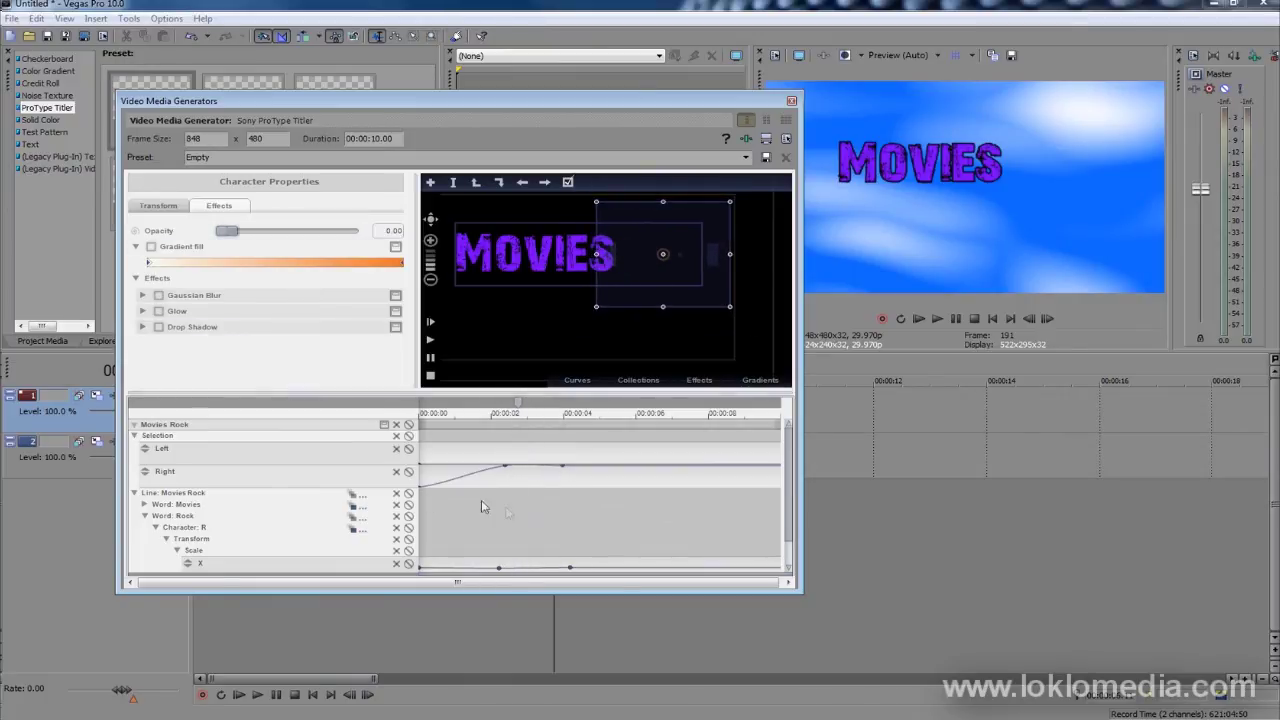
left_click_drag(227, 231, 360, 231)
left_click(492, 490)
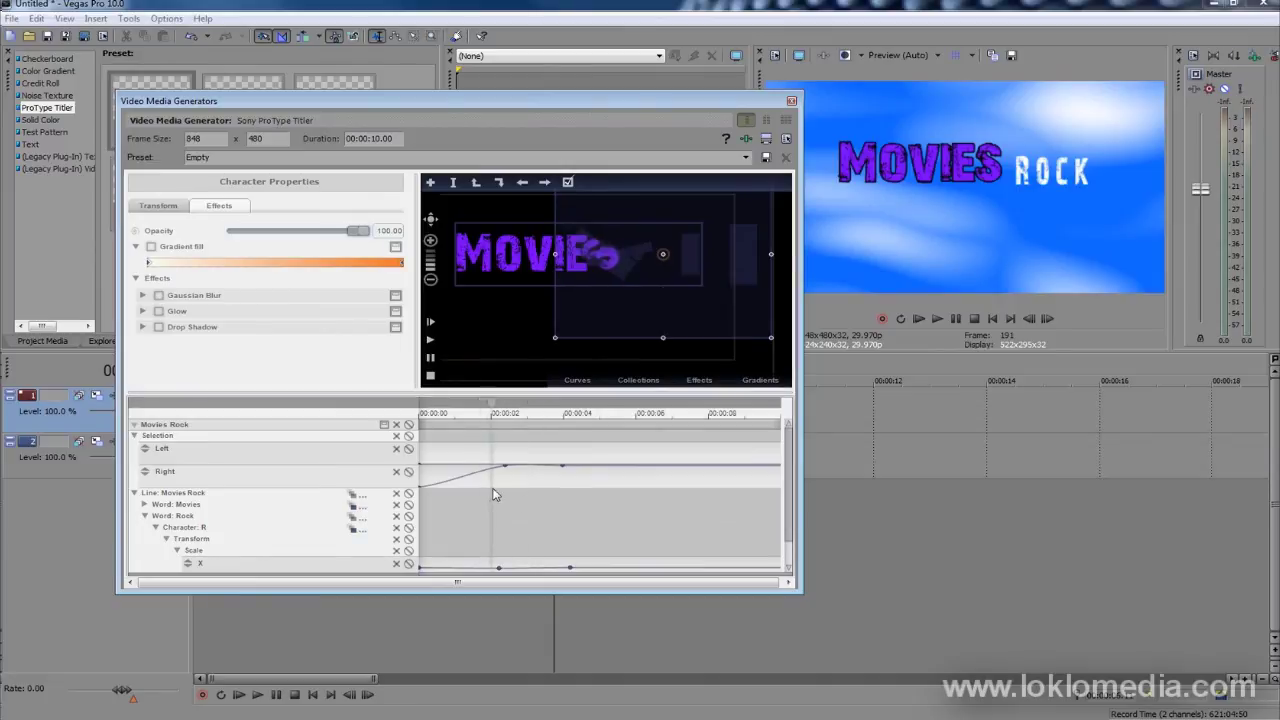
left_click(480, 492)
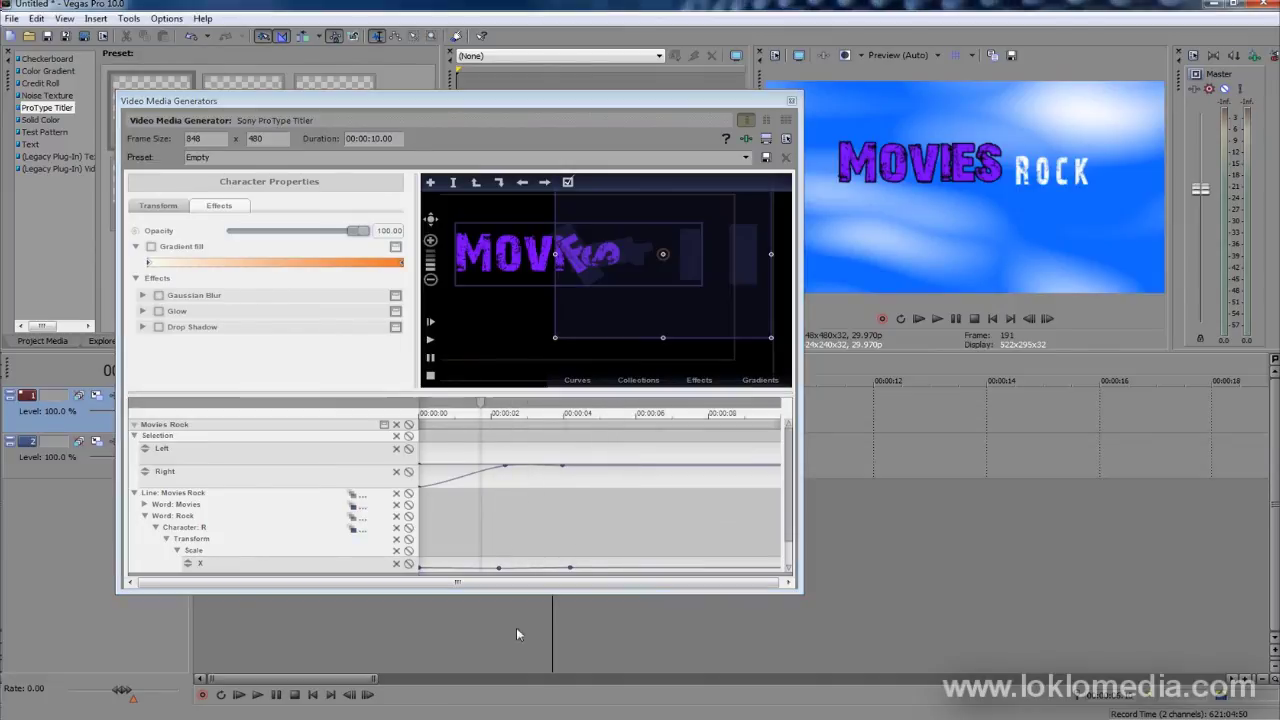
key("space")
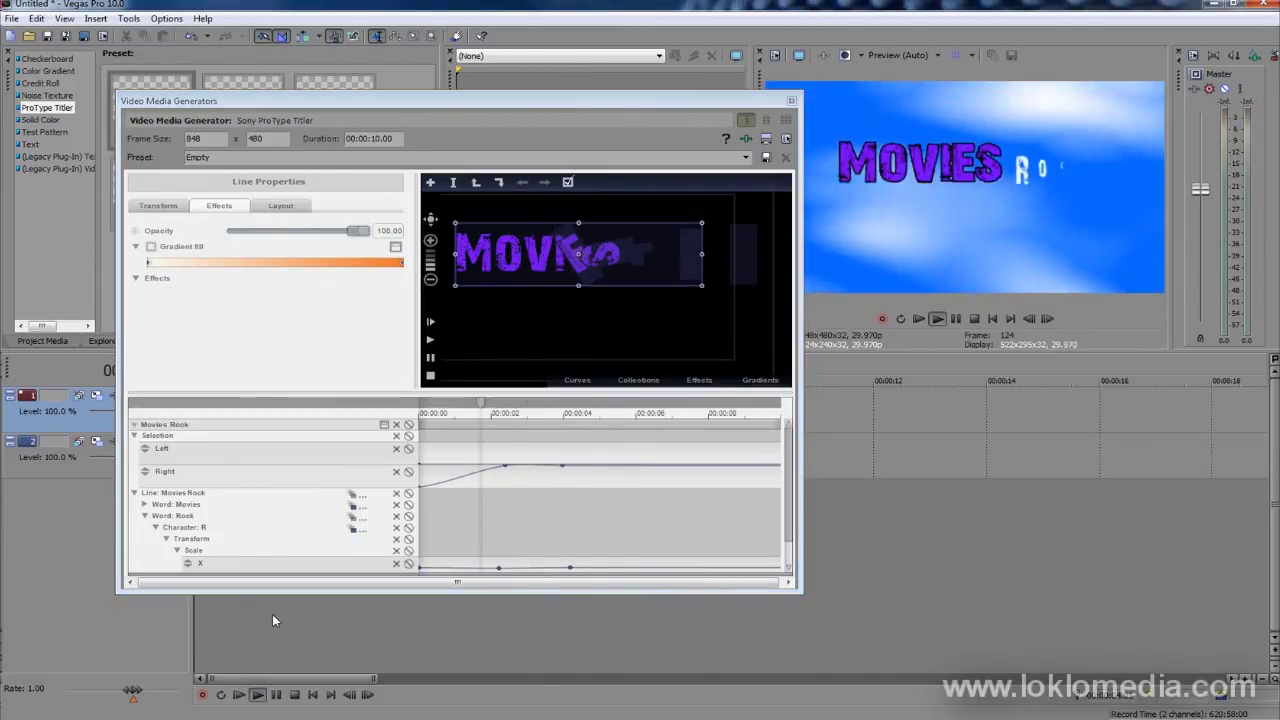
key("space")
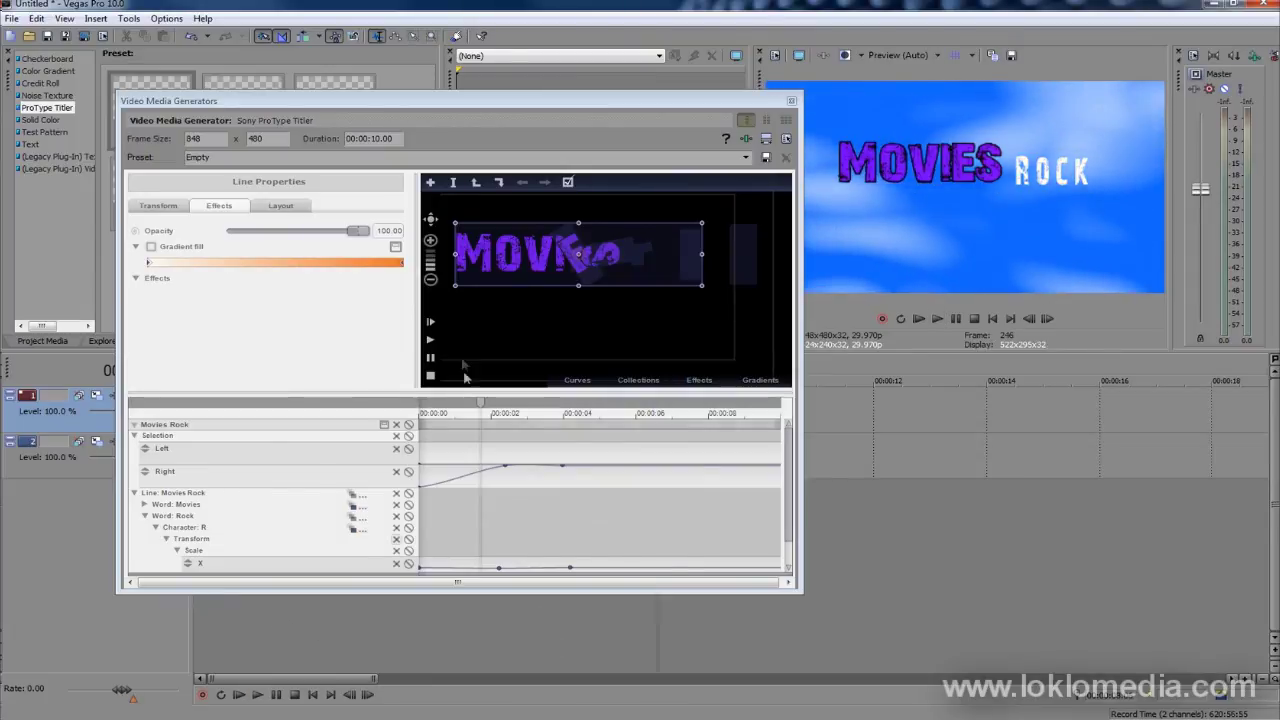
Drag the whole MOVIES ROCK text block up-left to offset X -4.19, Y 1.53
left_click(133, 425)
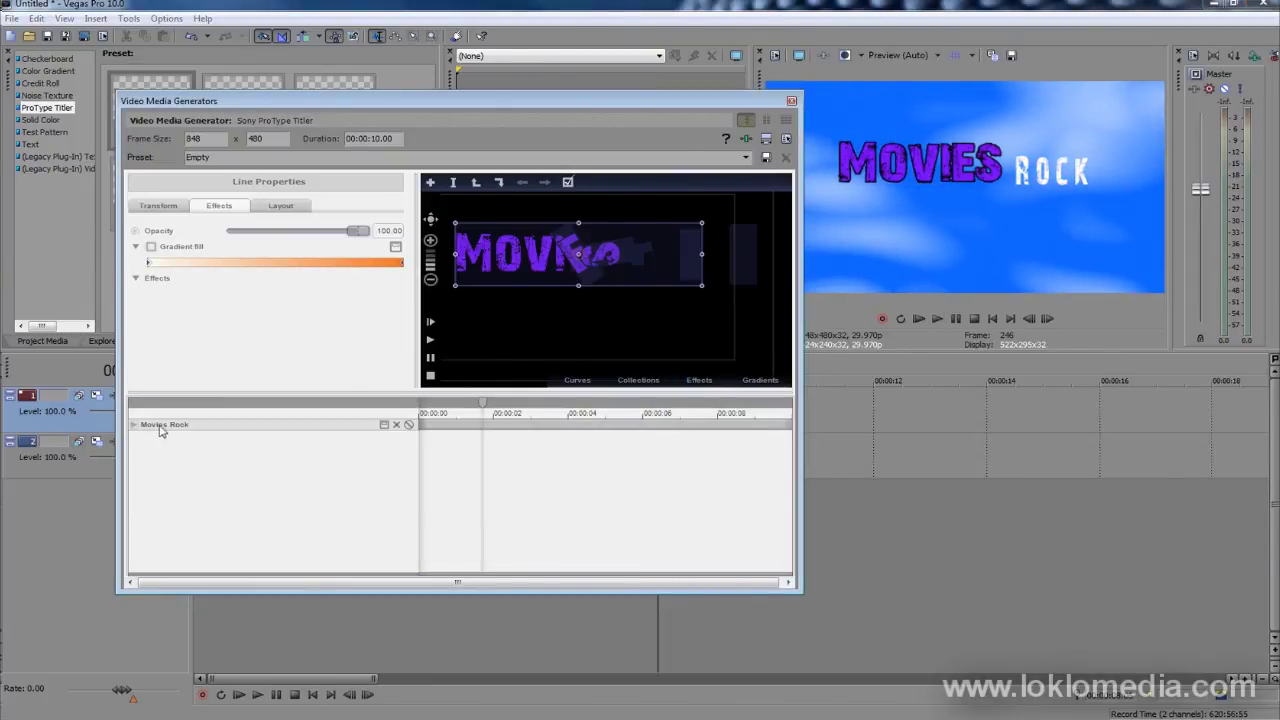
left_click(476, 184)
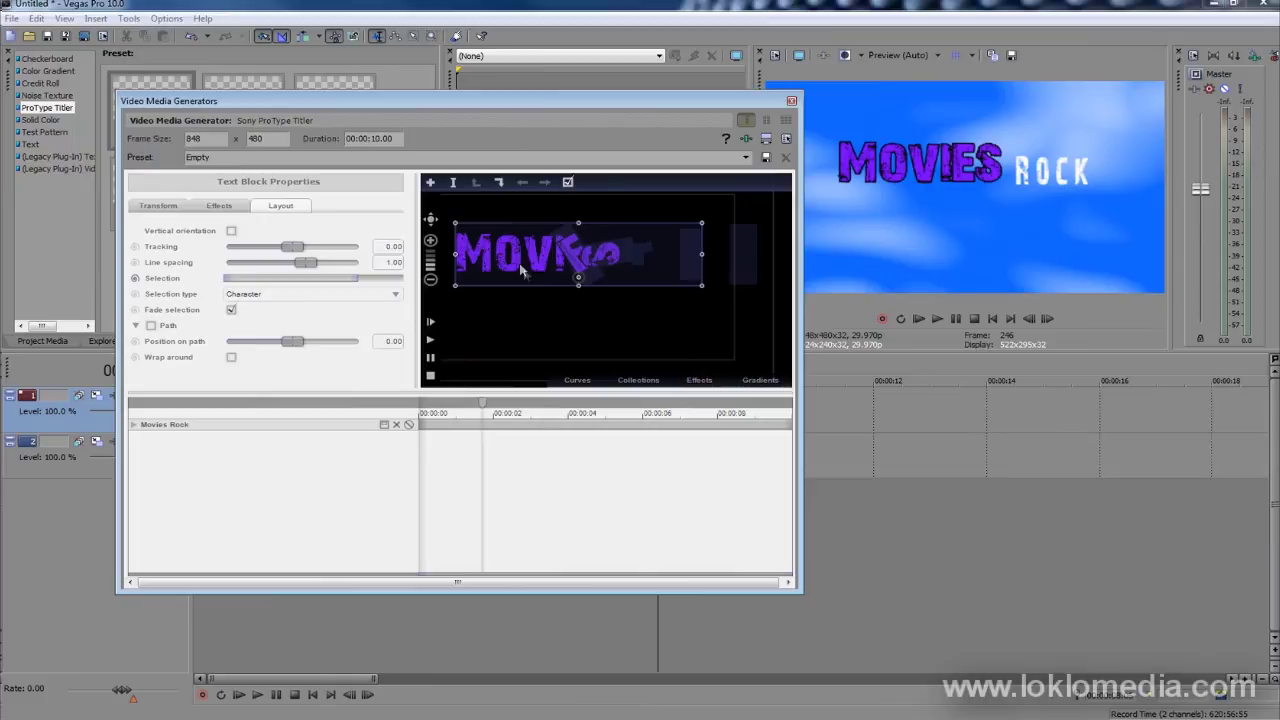
scroll(198, 331, "down", 1)
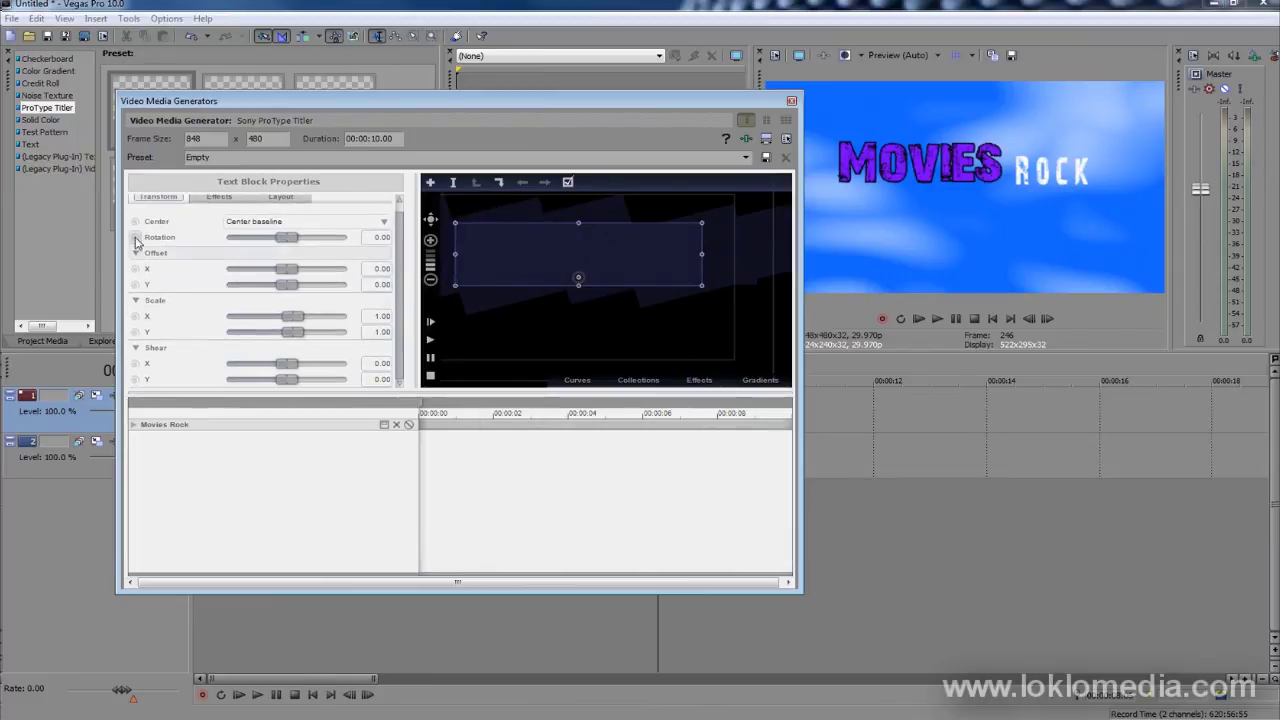
mouse_move(517, 270)
left_mouse_down()
mouse_move(485, 285)
mouse_move(526, 278)
left_mouse_up()
left_click(522, 488)
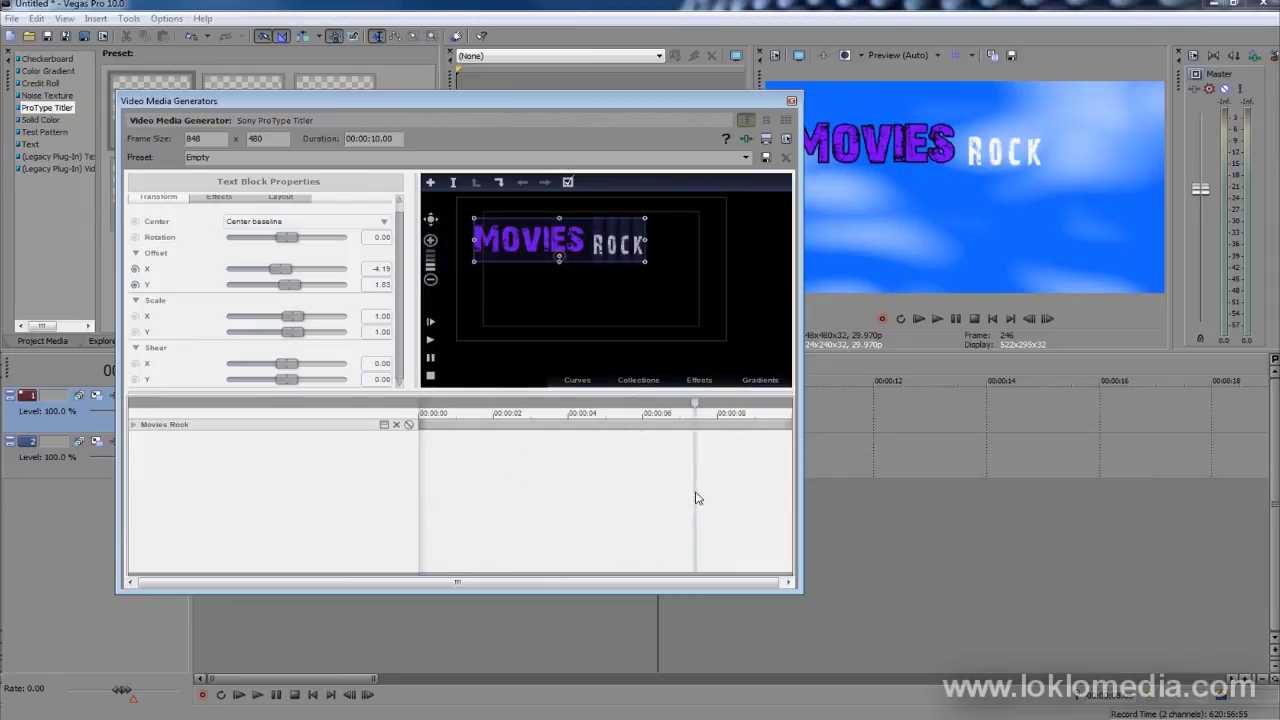